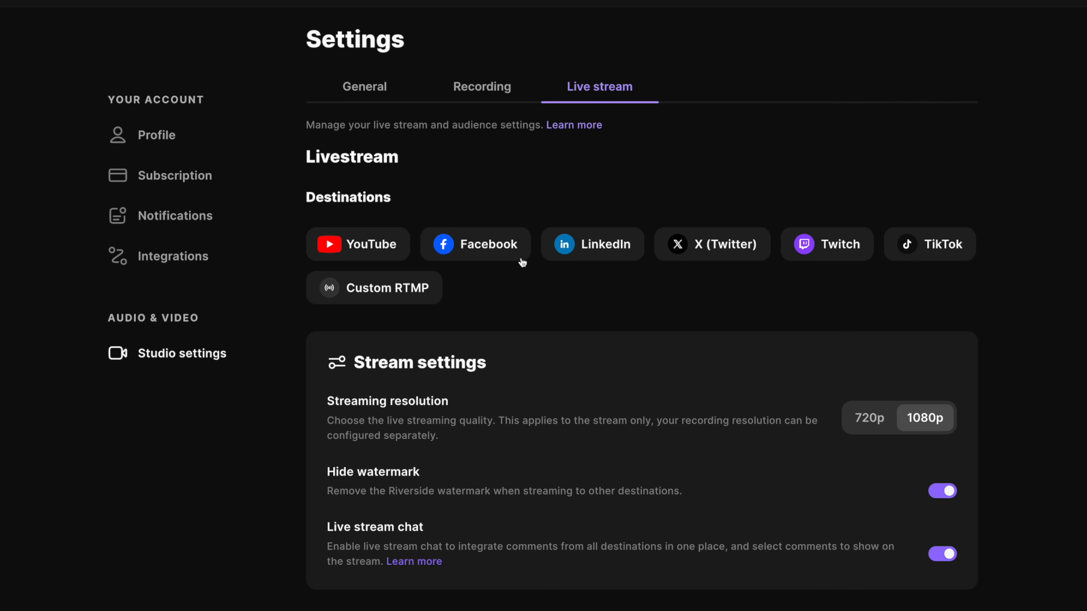
# - Switch the streaming resolution to 720p and back to 1080p
pyautogui.click(858, 426)
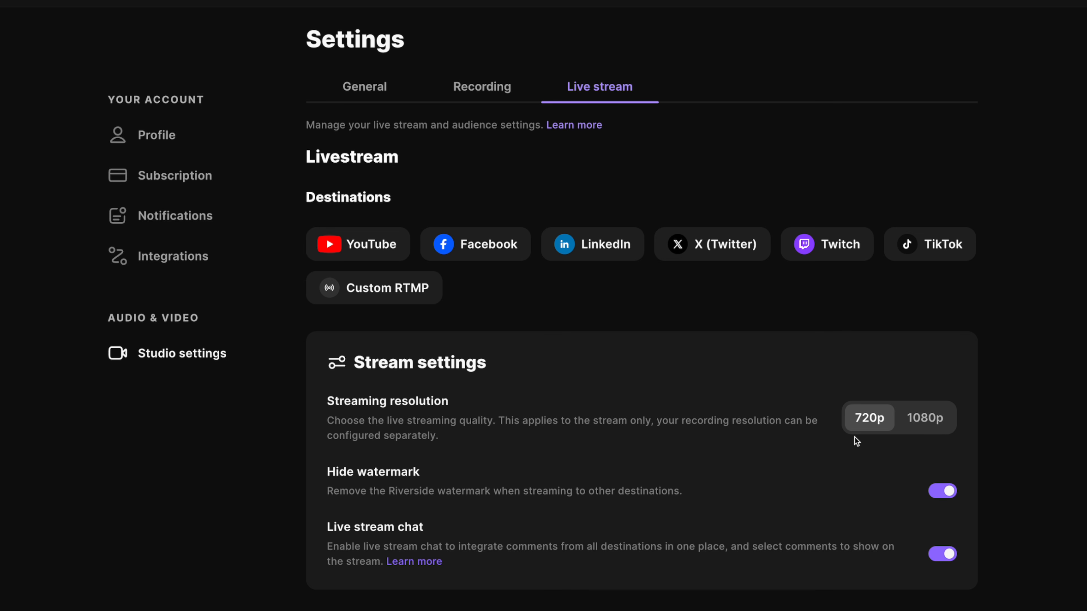
pyautogui.click(926, 428)
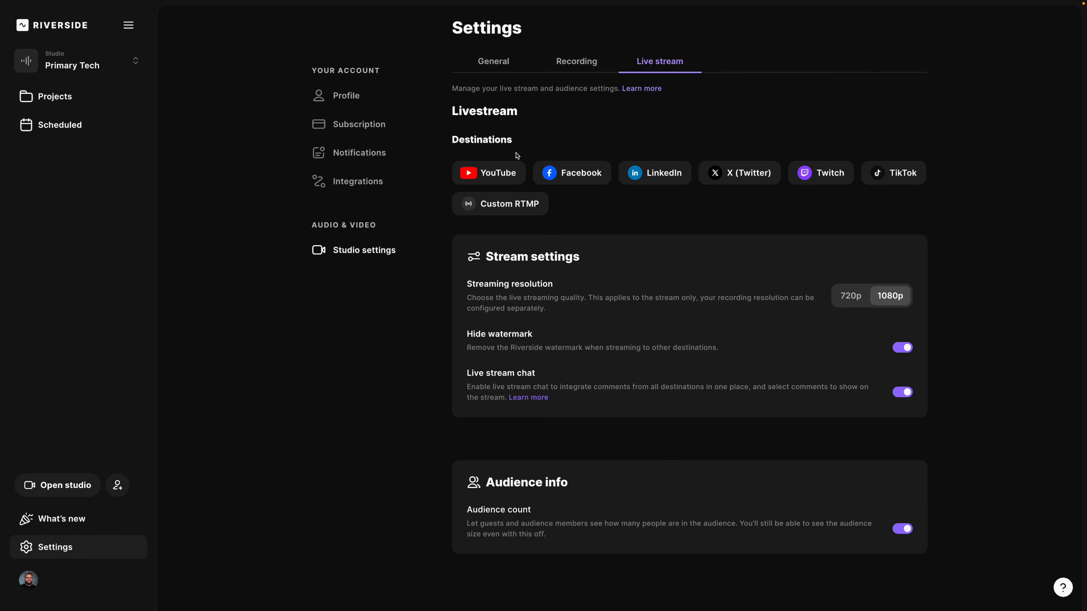
# - Connect YouTube as a live stream destination, authorizing the Riversidefm Google account and choosing the Riversidefm channel
pyautogui.click(506, 174)
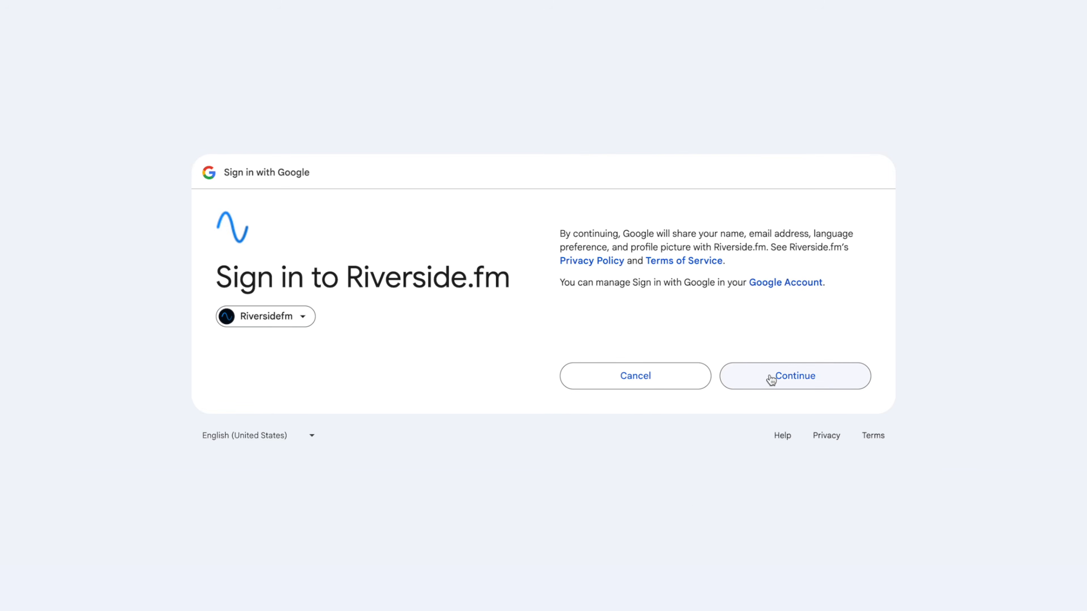
pyautogui.click(770, 377)
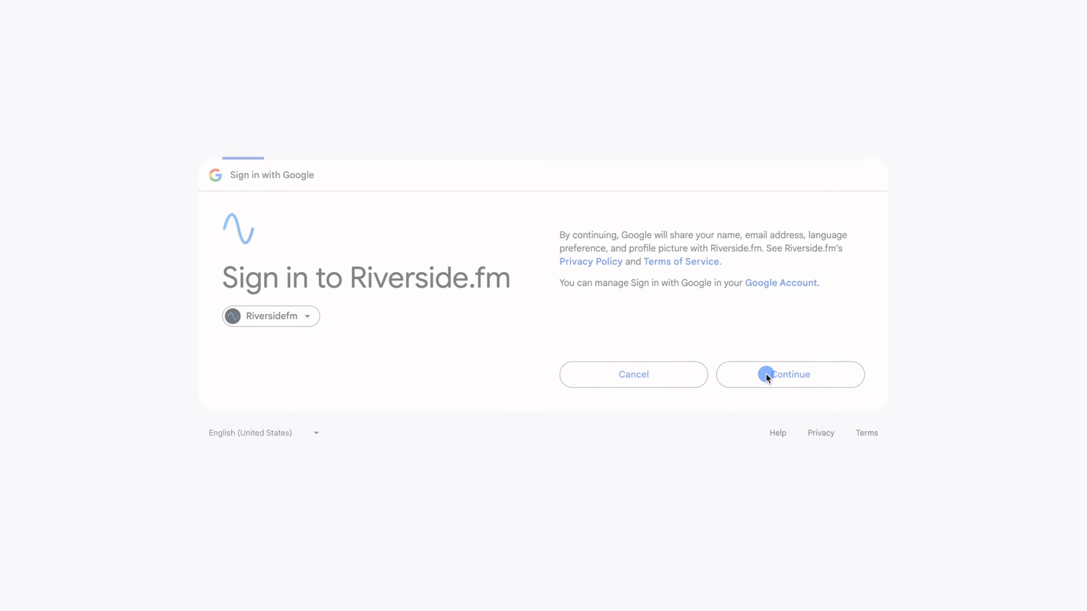
pyautogui.click(701, 375)
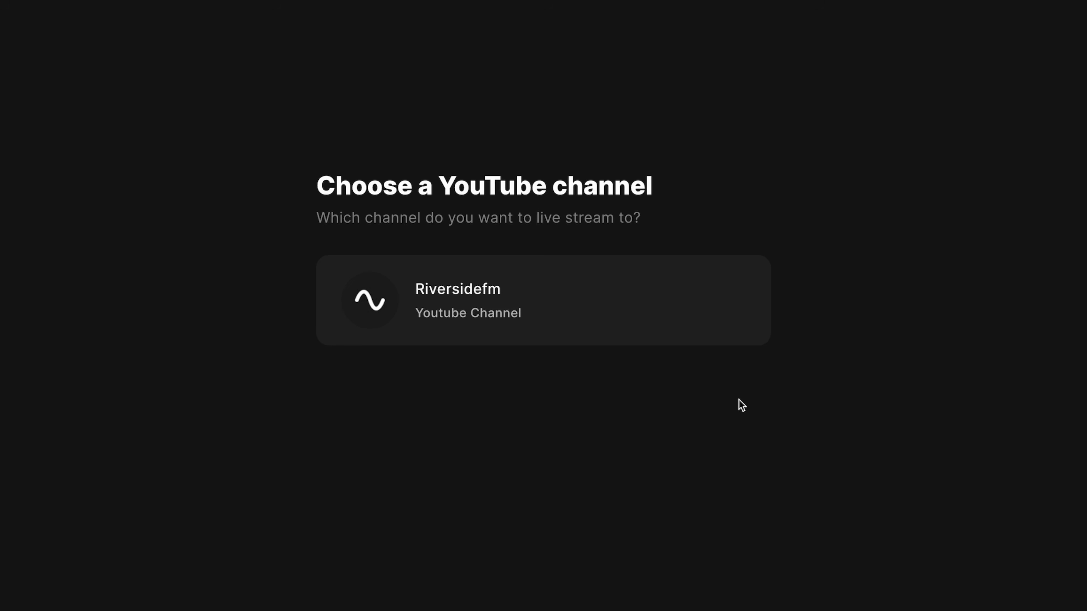
pyautogui.click(560, 309)
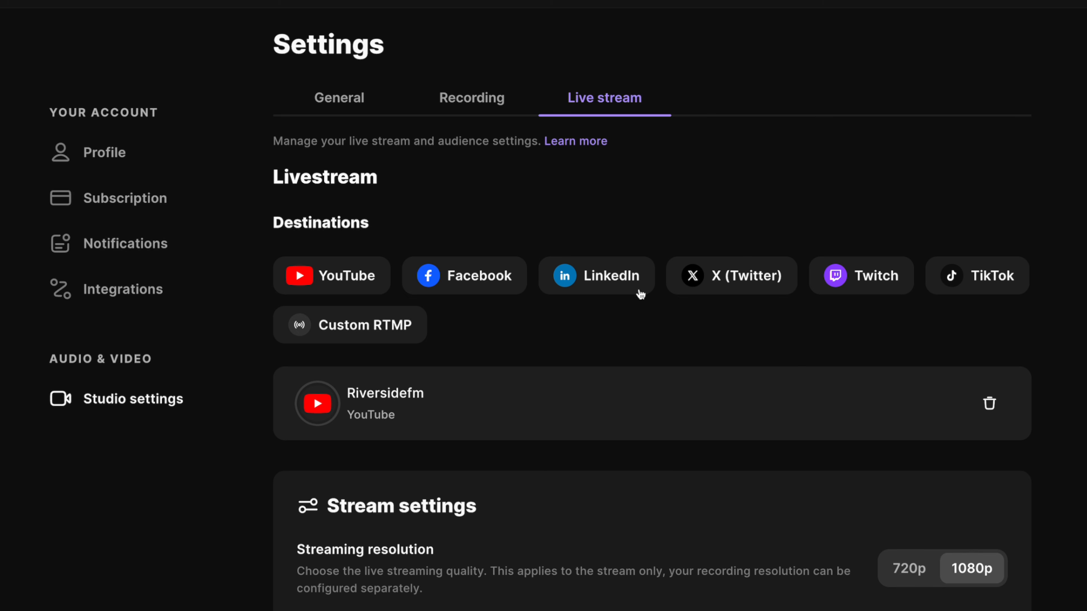
# - Connect the Twitch account as a live stream destination
pyautogui.click(882, 284)
pyautogui.click(602, 124)
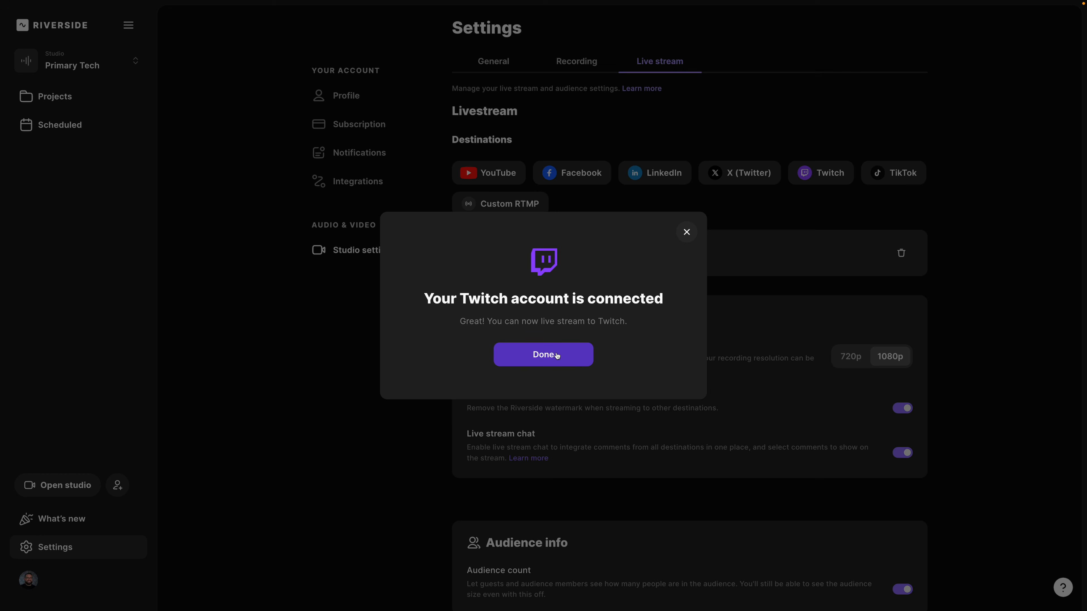
pyautogui.click(557, 355)
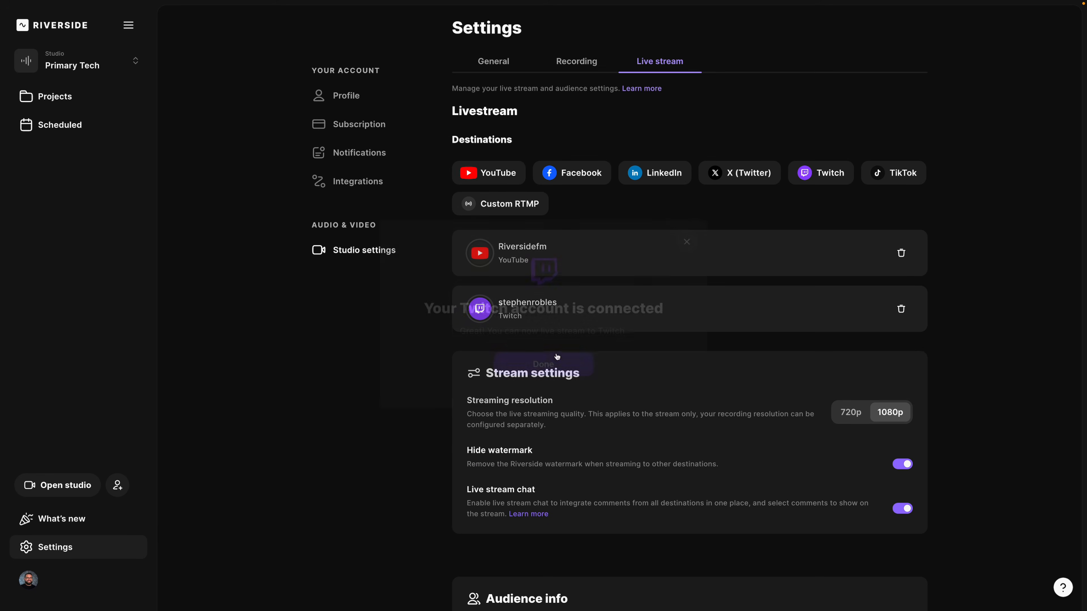
# - Start adding a custom RTMP destination named Instagram
pyautogui.click(527, 209)
pyautogui.click(511, 248)
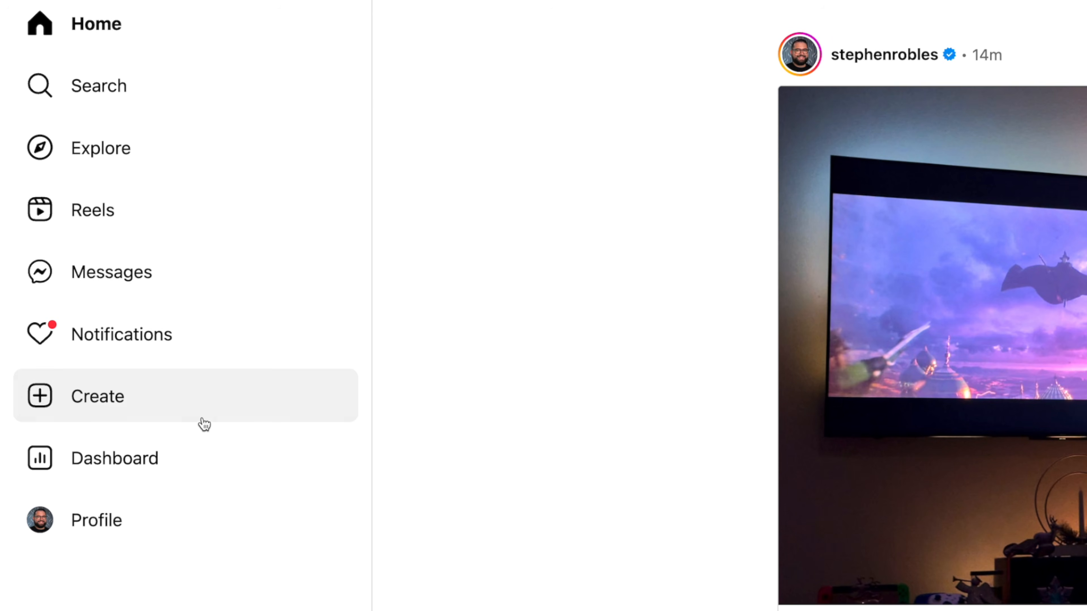
# - Switch to Instagram and create a live video with its audience set to Practice
pyautogui.click(158, 403)
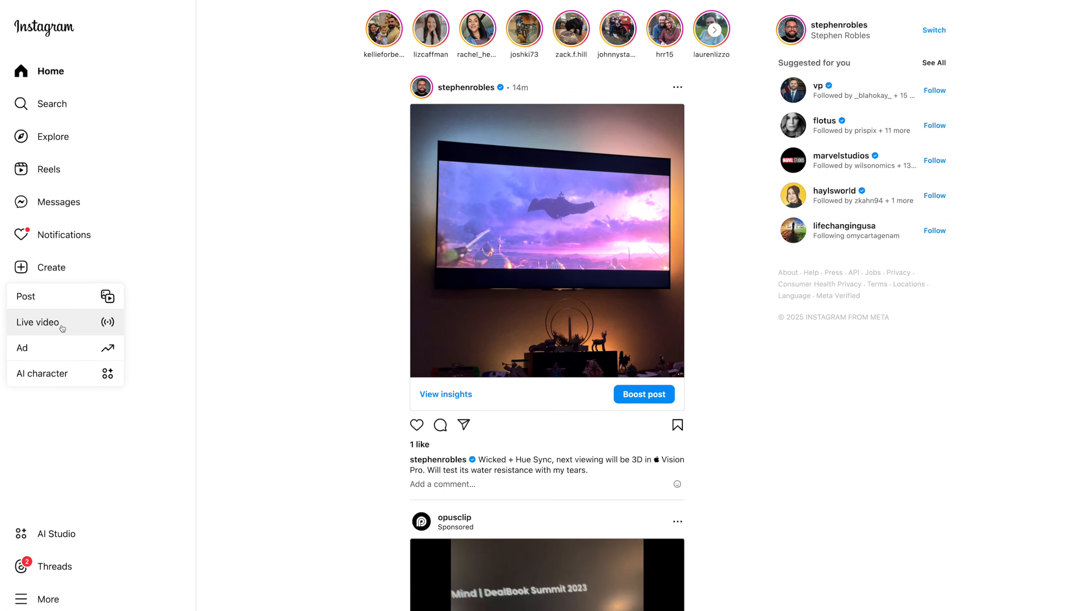
pyautogui.click(119, 506)
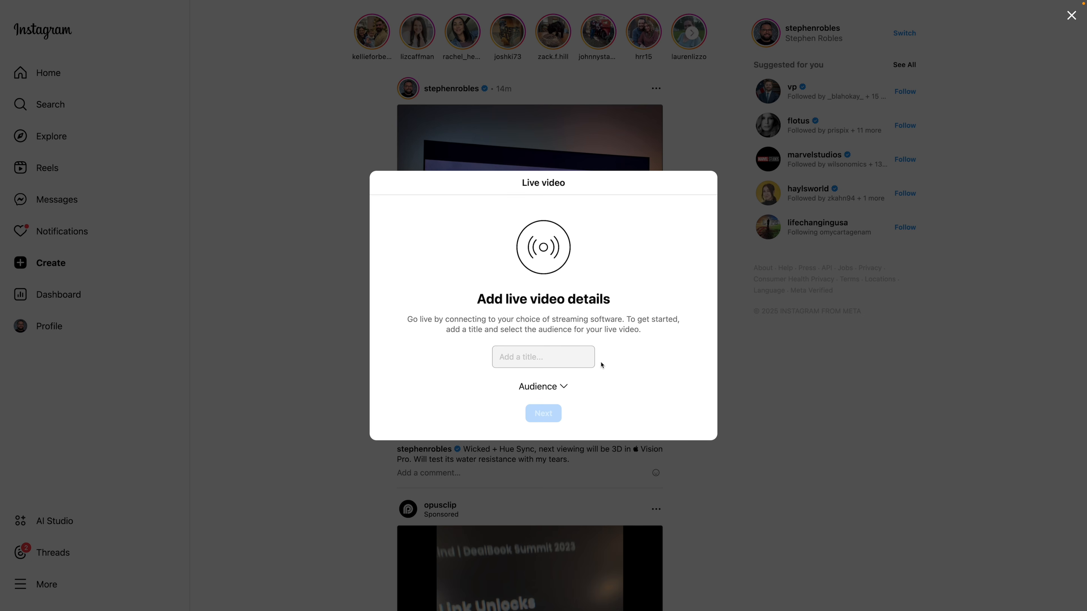
pyautogui.click(564, 387)
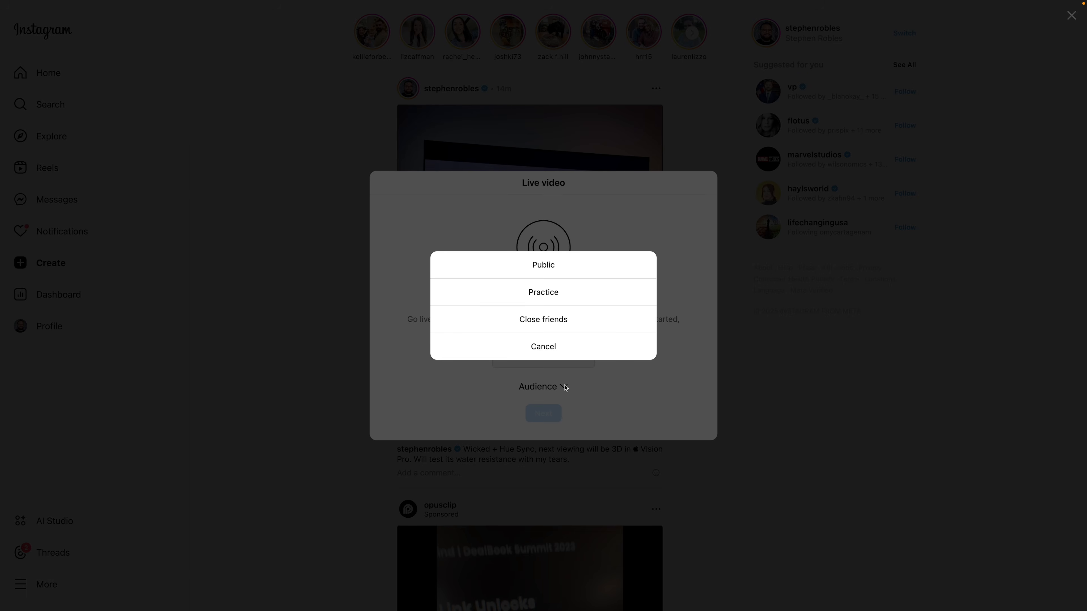
pyautogui.click(551, 295)
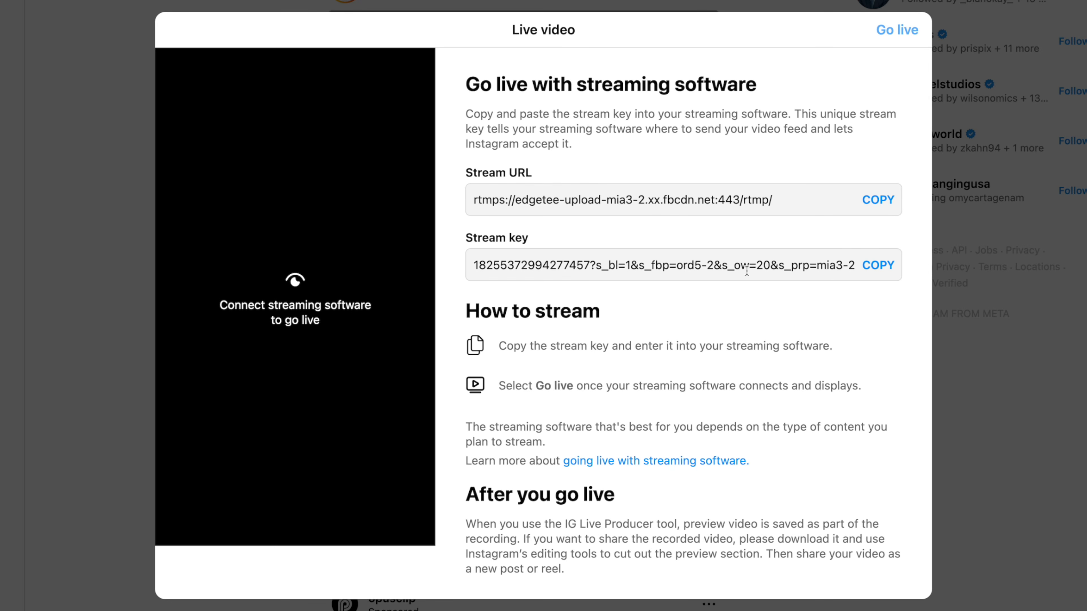
# - Copy Instagram's stream URL and stream key into Riverside's custom service form and add the Instagram destination
pyautogui.click(877, 206)
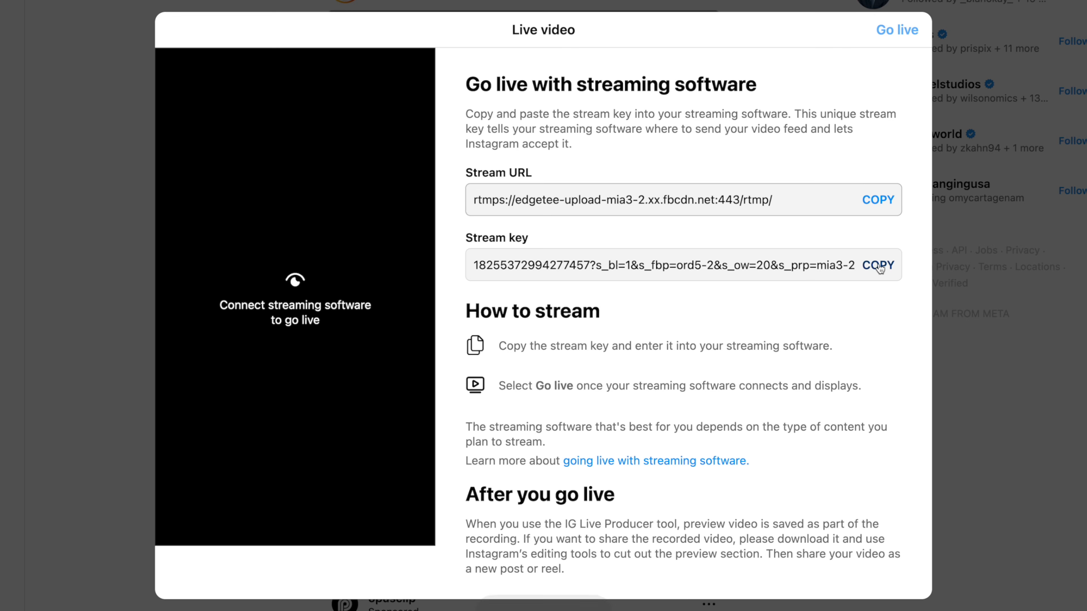
pyautogui.click(877, 264)
pyautogui.hotkey('ctrl', 'v')
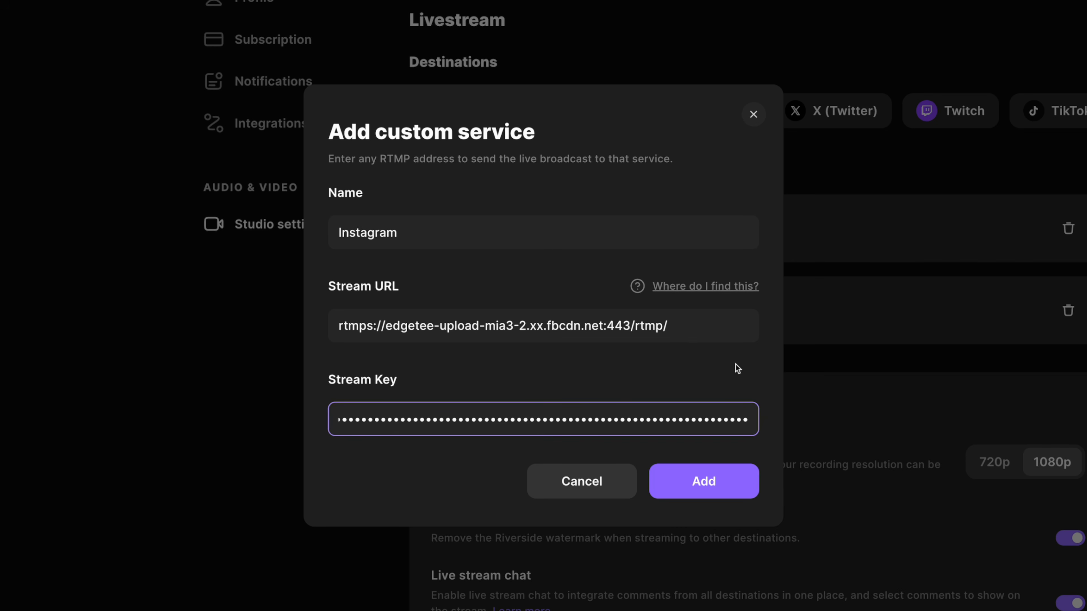
pyautogui.click(703, 481)
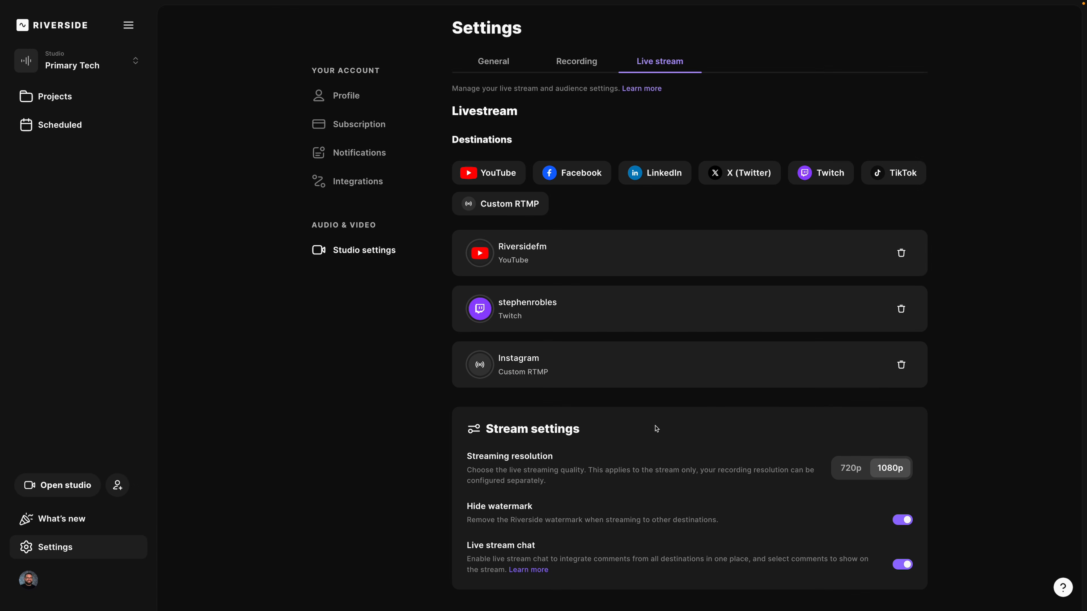
pyautogui.click(525, 205)
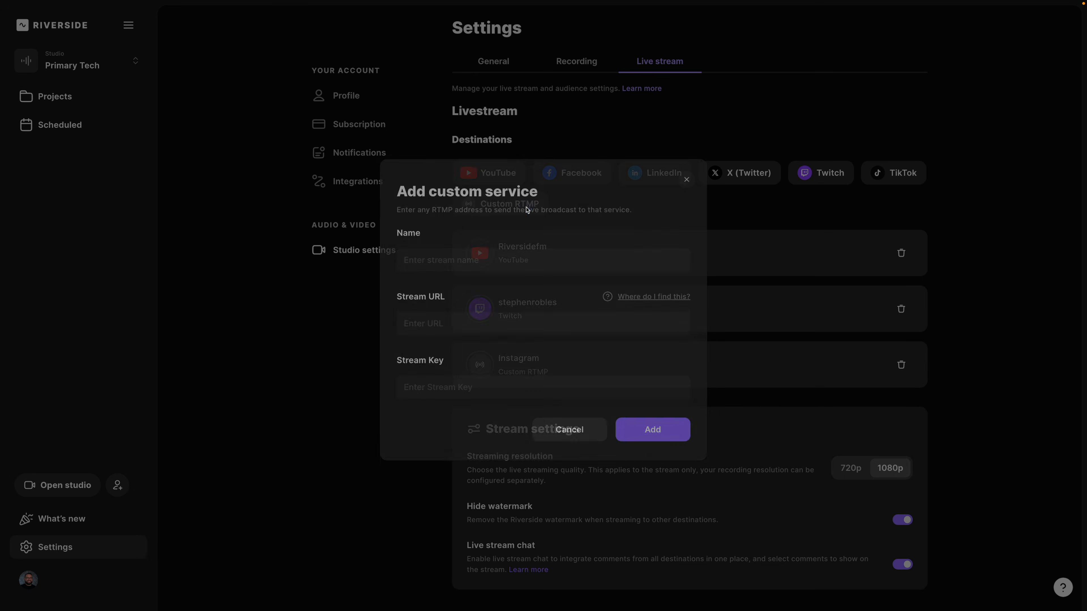
pyautogui.click(516, 258)
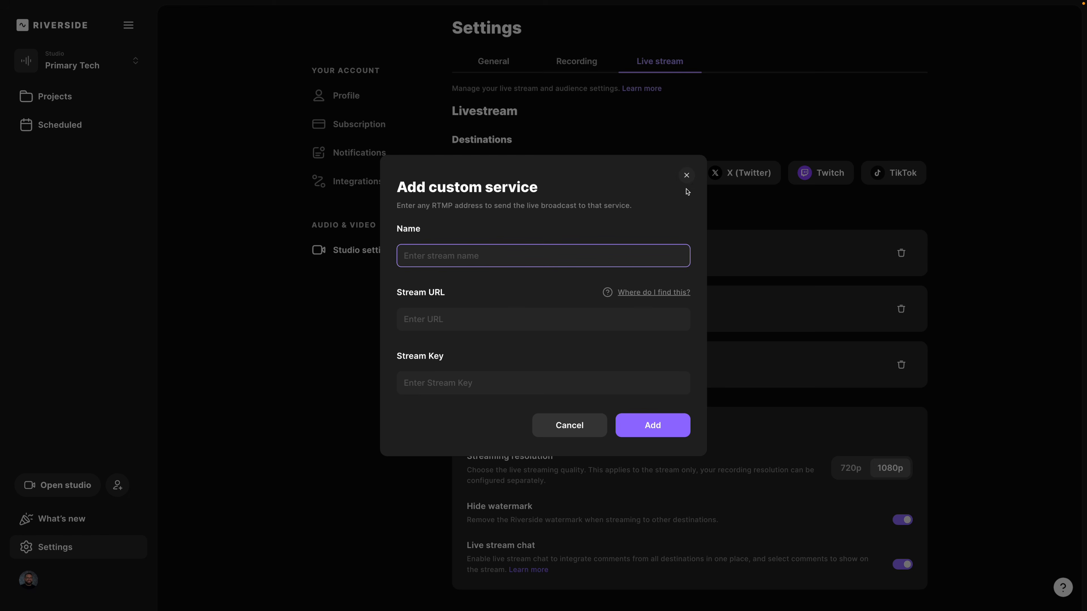
pyautogui.click(687, 176)
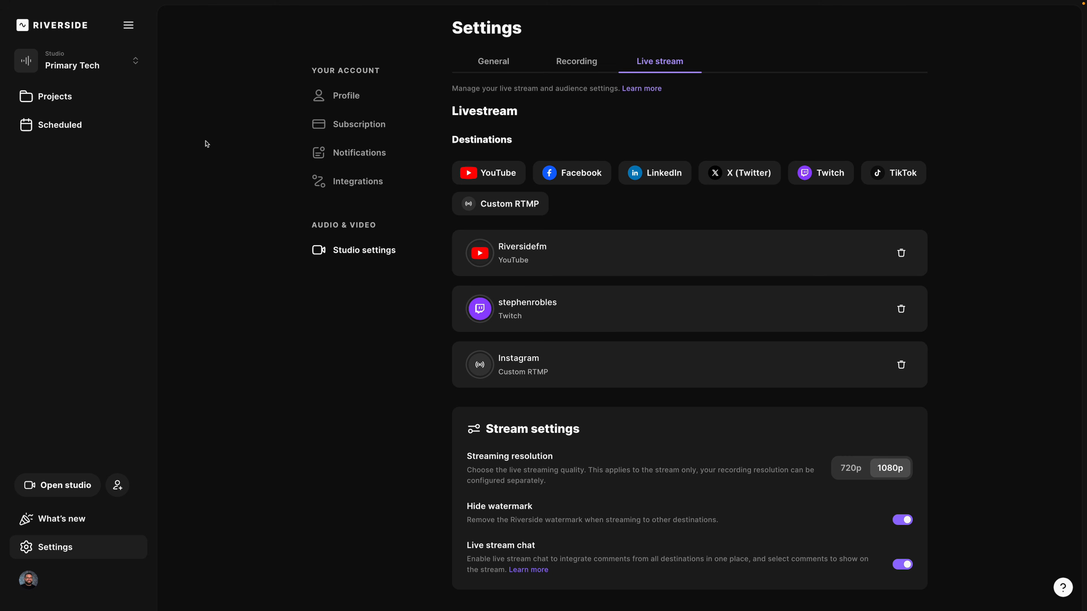
# - Go to the projects overview and start a new recording or live stream session
pyautogui.click(66, 102)
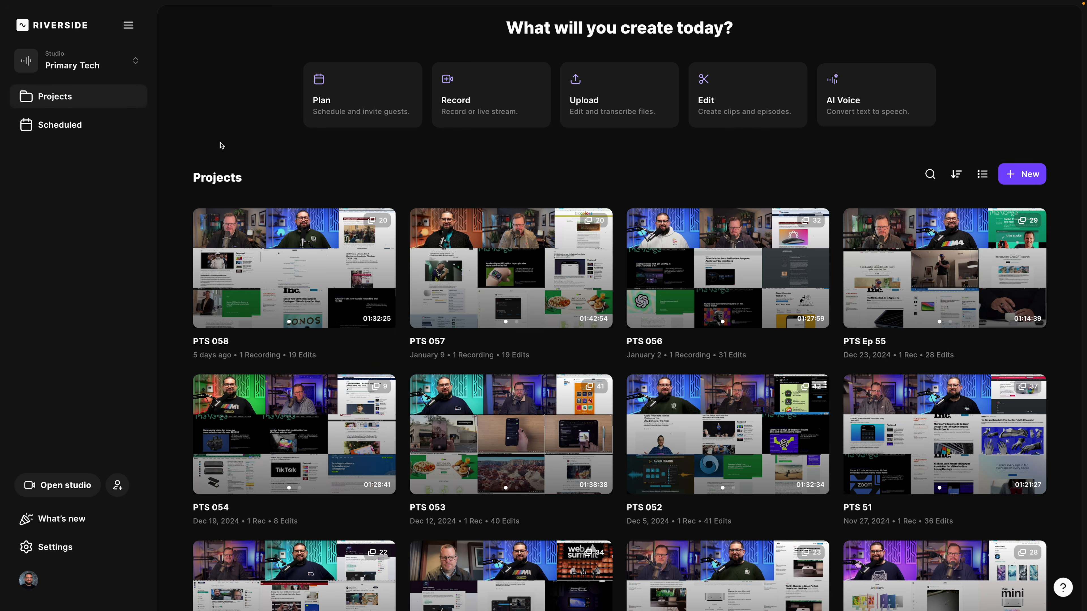
pyautogui.click(493, 99)
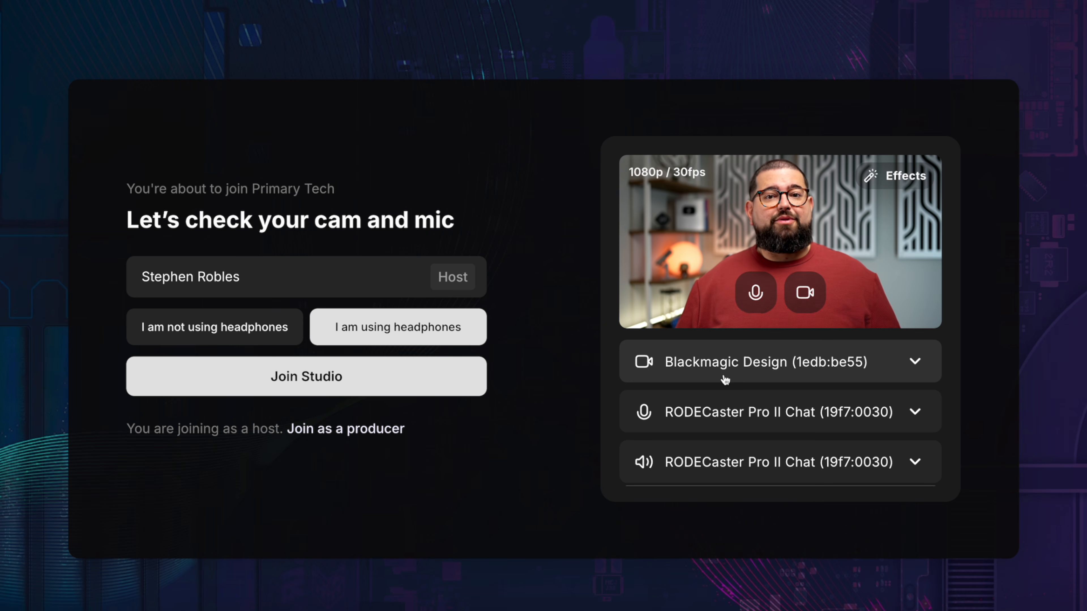
# - Review the available cameras, indicate that no headphones are used, and join the studio as host
pyautogui.click(847, 371)
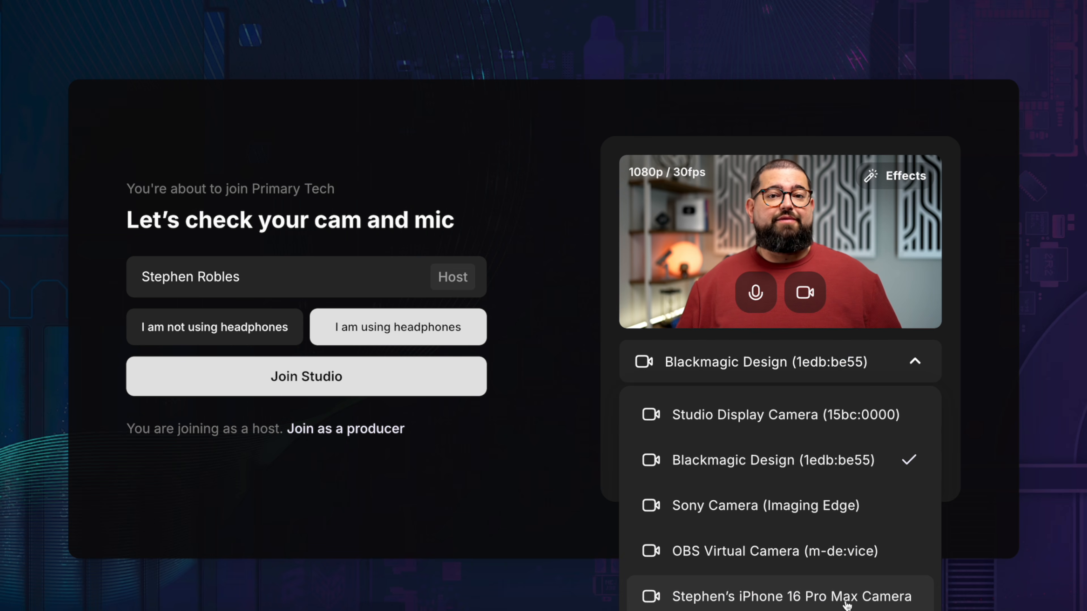
pyautogui.click(995, 503)
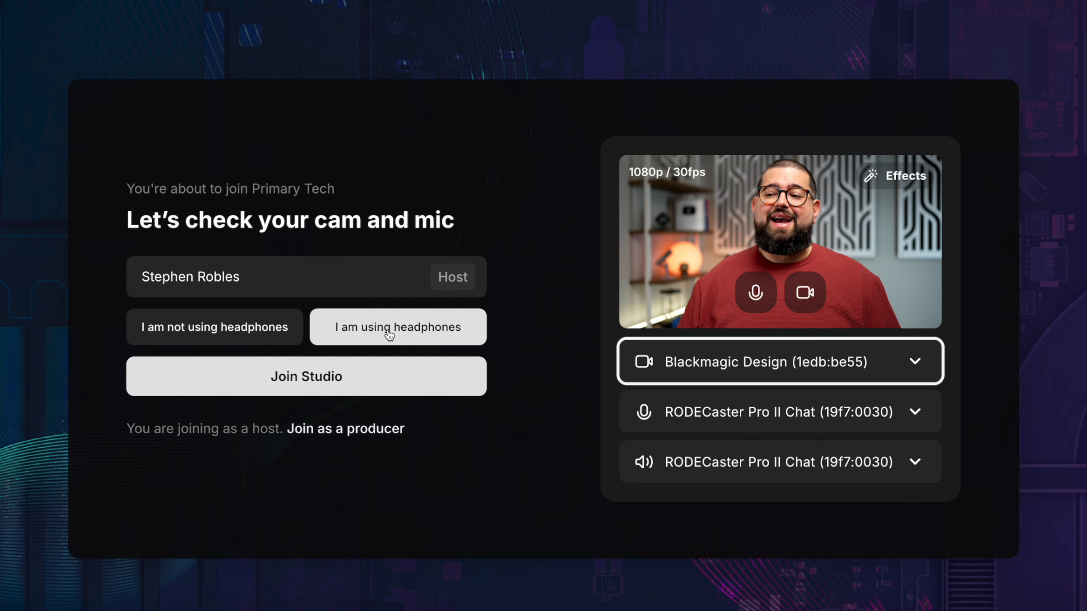
pyautogui.click(188, 324)
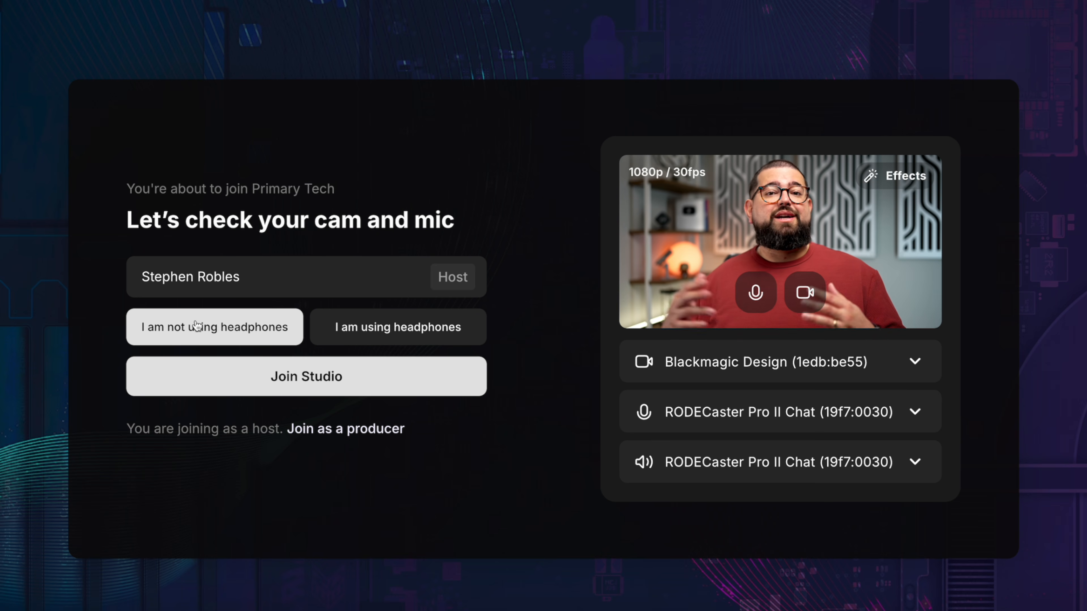
pyautogui.click(250, 376)
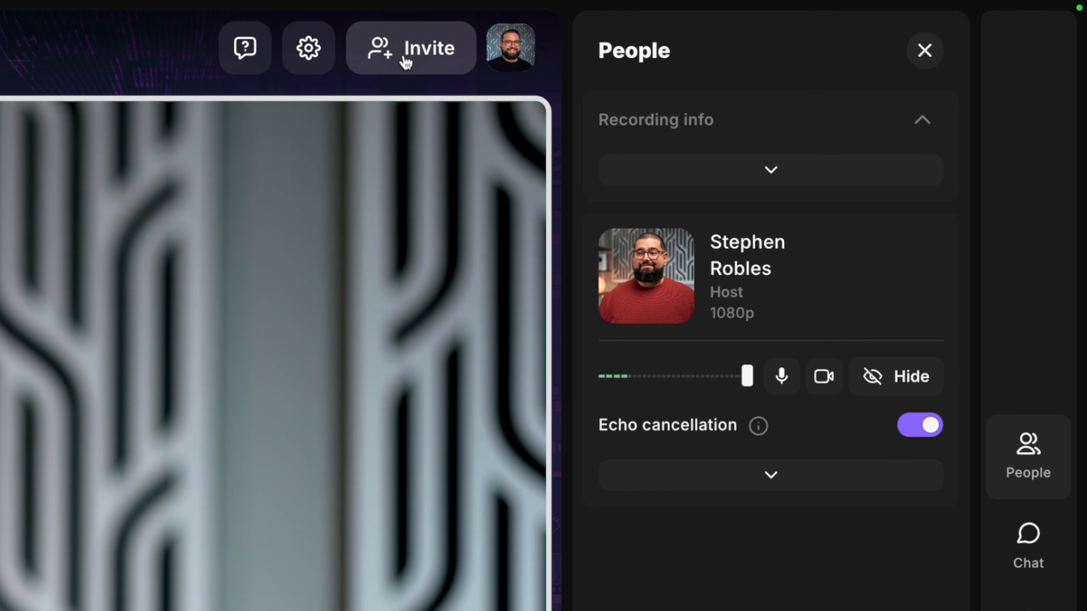
# - Copy the studio's guest invite link and close the invitation dialog
pyautogui.click(781, 23)
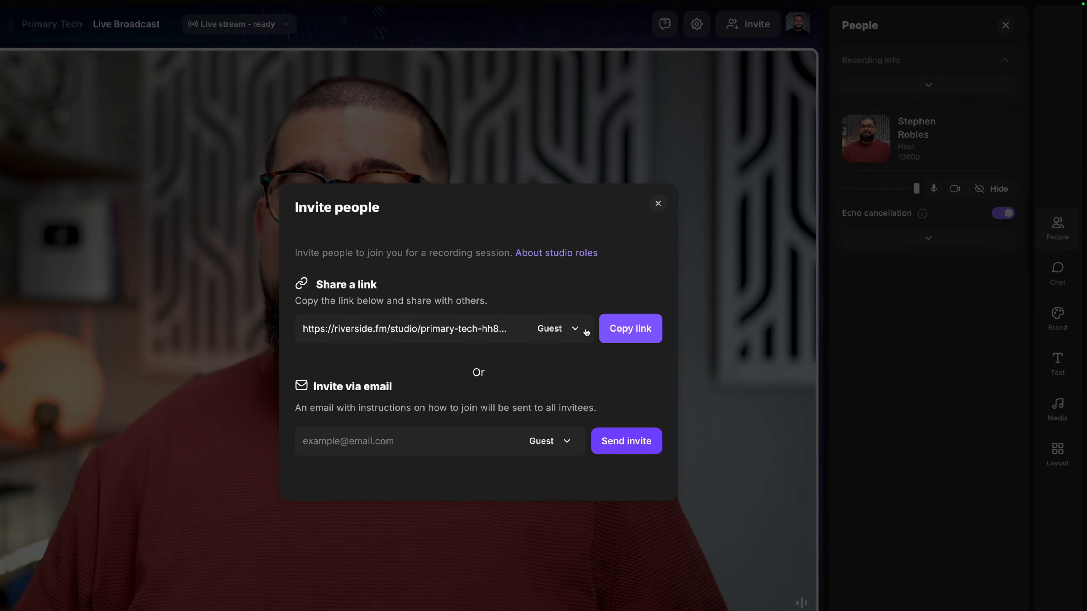
pyautogui.click(683, 300)
pyautogui.click(705, 189)
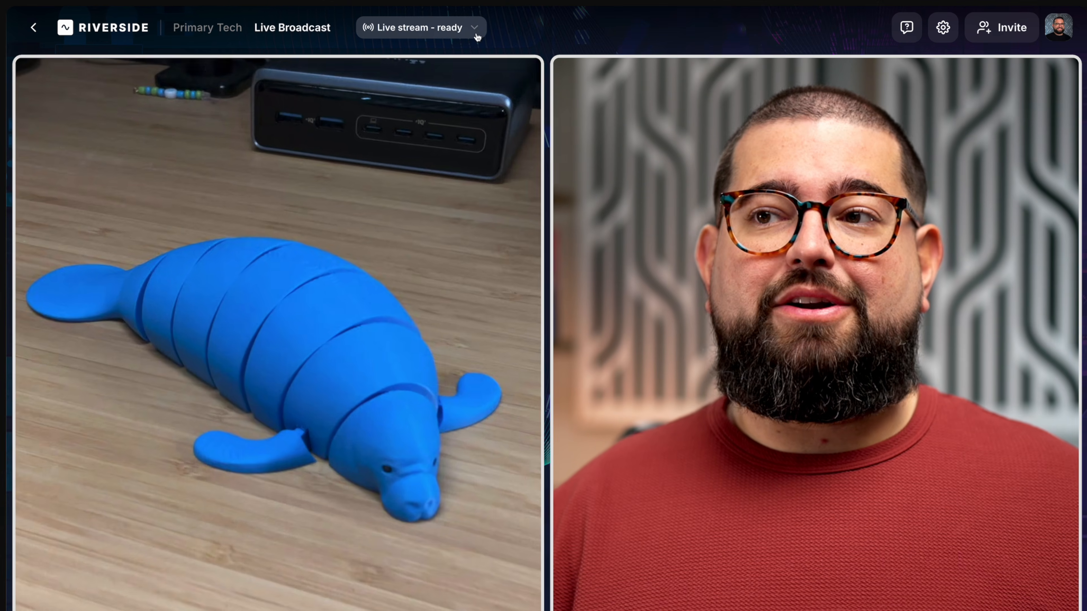
# - Review the connected social destinations in the studio's live stream options and check the option for adding more
pyautogui.click(368, 21)
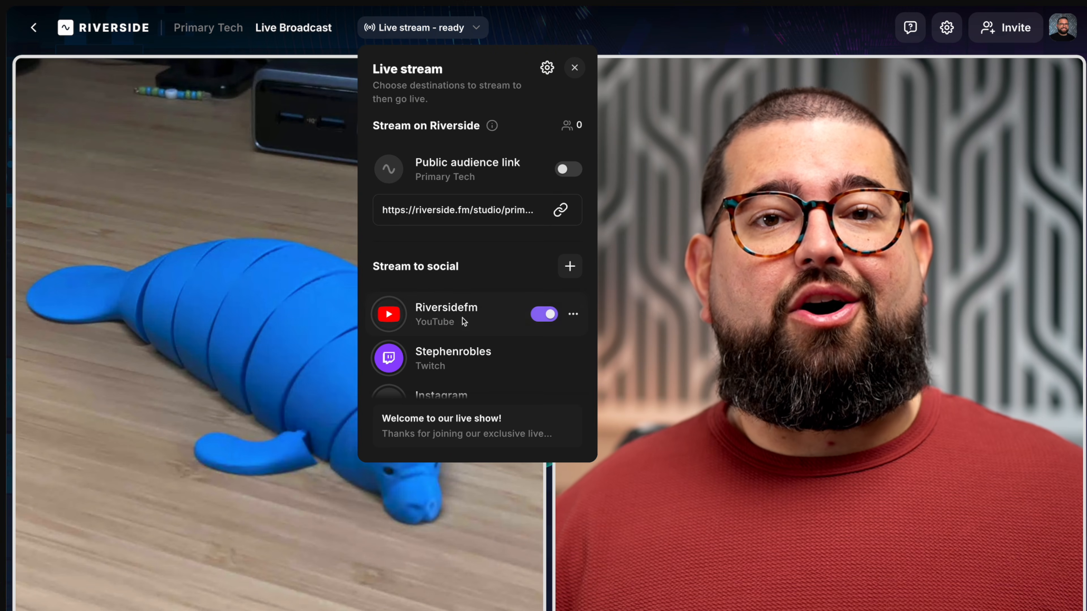
pyautogui.scroll(-1, 462, 323)
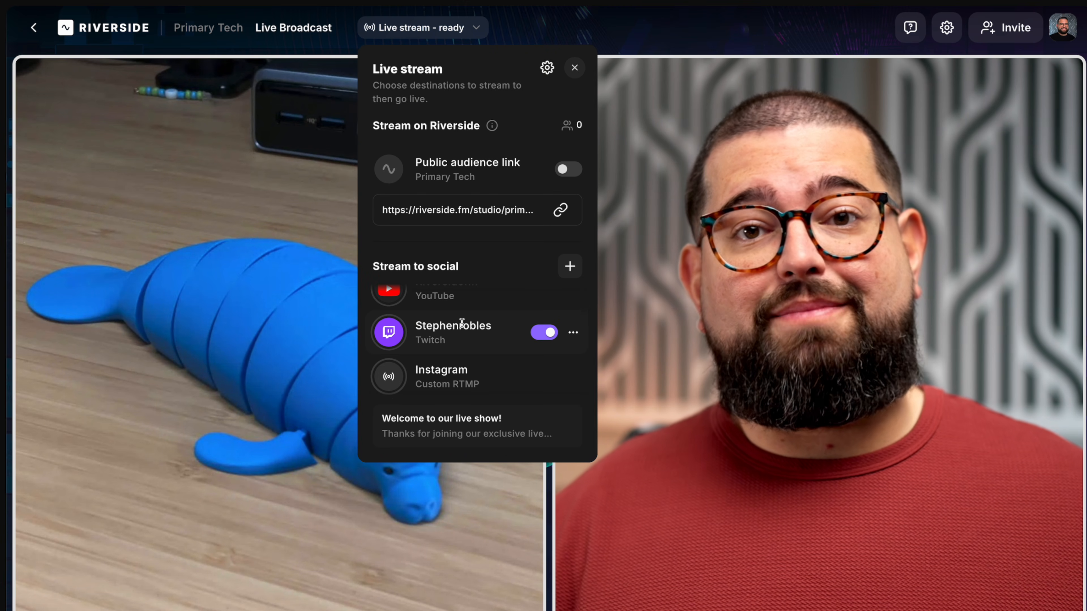
pyautogui.click(569, 267)
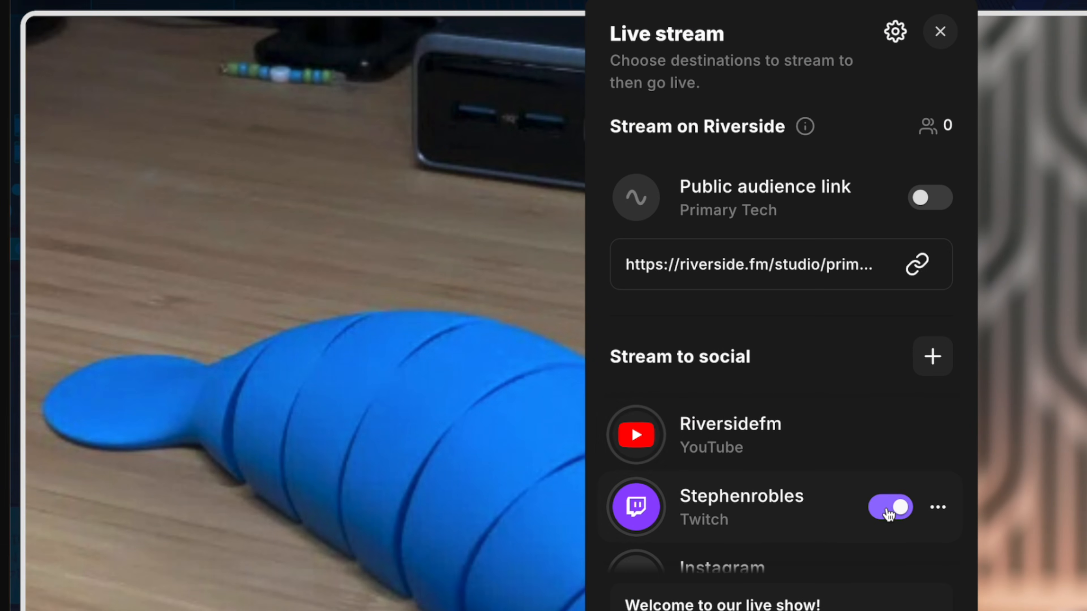
# - Turn the Twitch destination off for this stream and back on
pyautogui.click(889, 514)
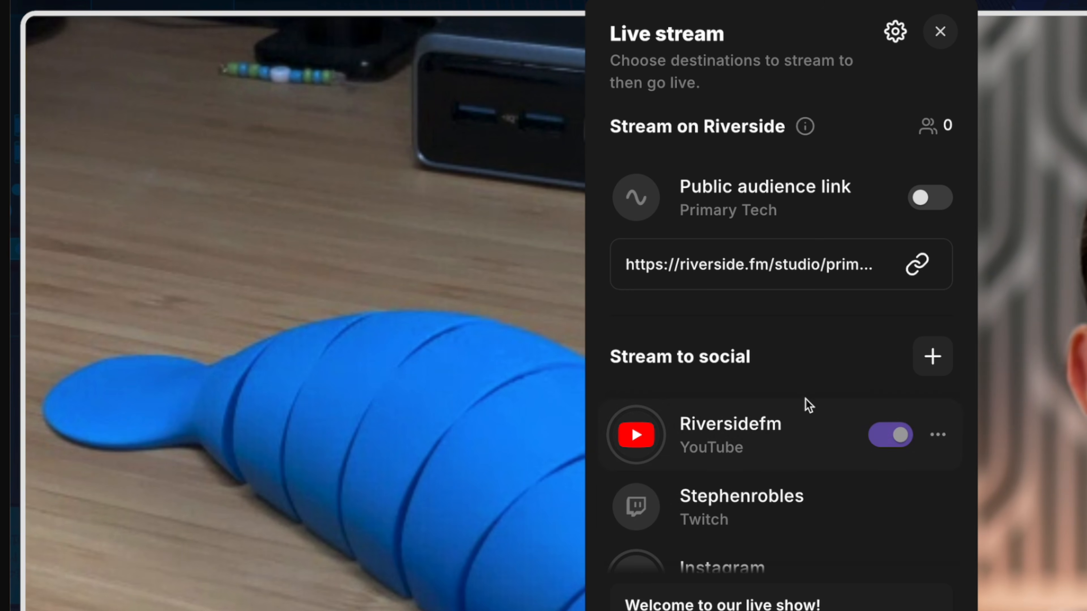
pyautogui.scroll(-2, 809, 407)
pyautogui.scroll(2, 836, 525)
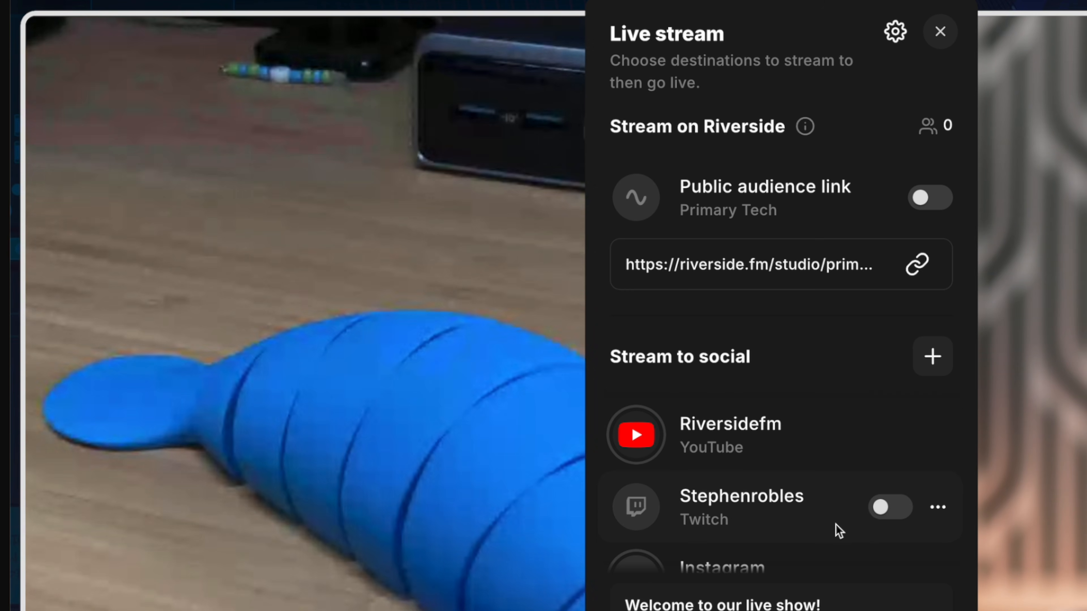
pyautogui.click(885, 508)
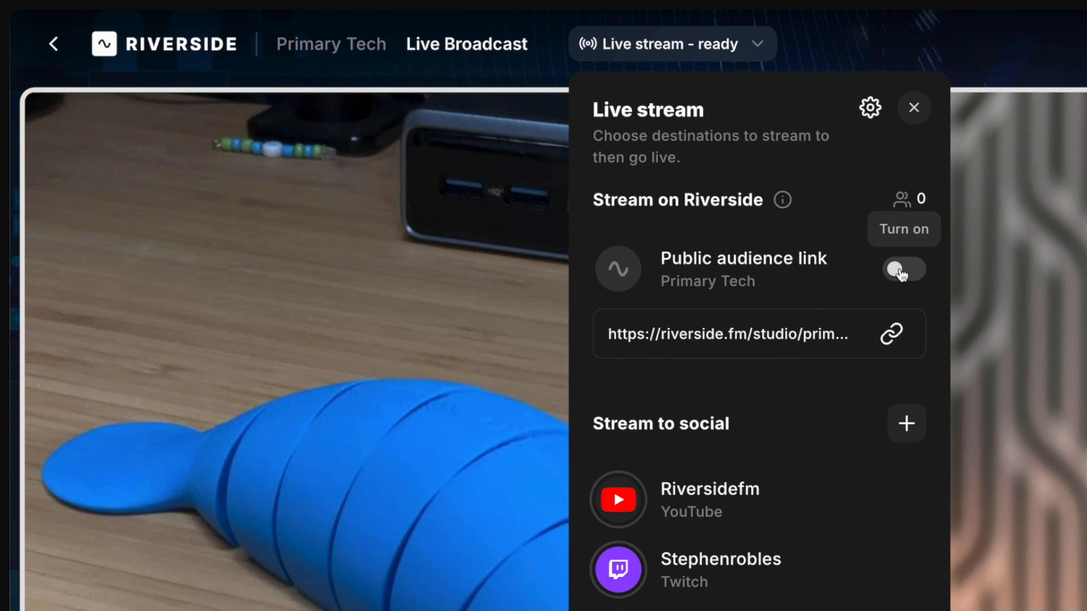
# - Turn on the public audience link and copy its address
pyautogui.click(891, 333)
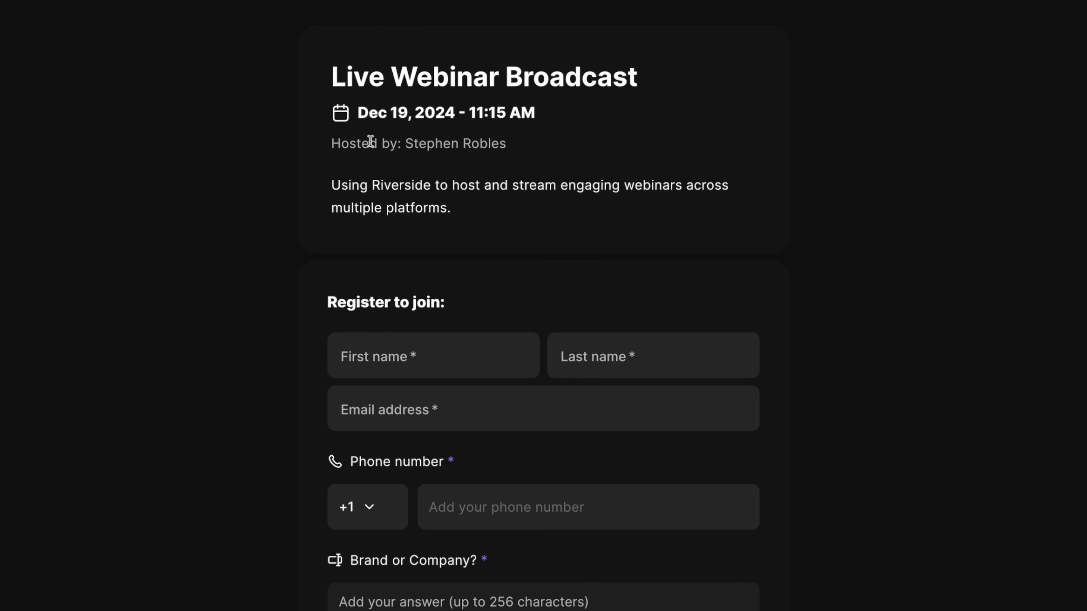
# - Examine the description and registration fields on the Live Webinar Broadcast sign-up page
pyautogui.moveTo(380, 195); pyautogui.dragTo(478, 207)
pyautogui.click(478, 206)
pyautogui.click(463, 369)
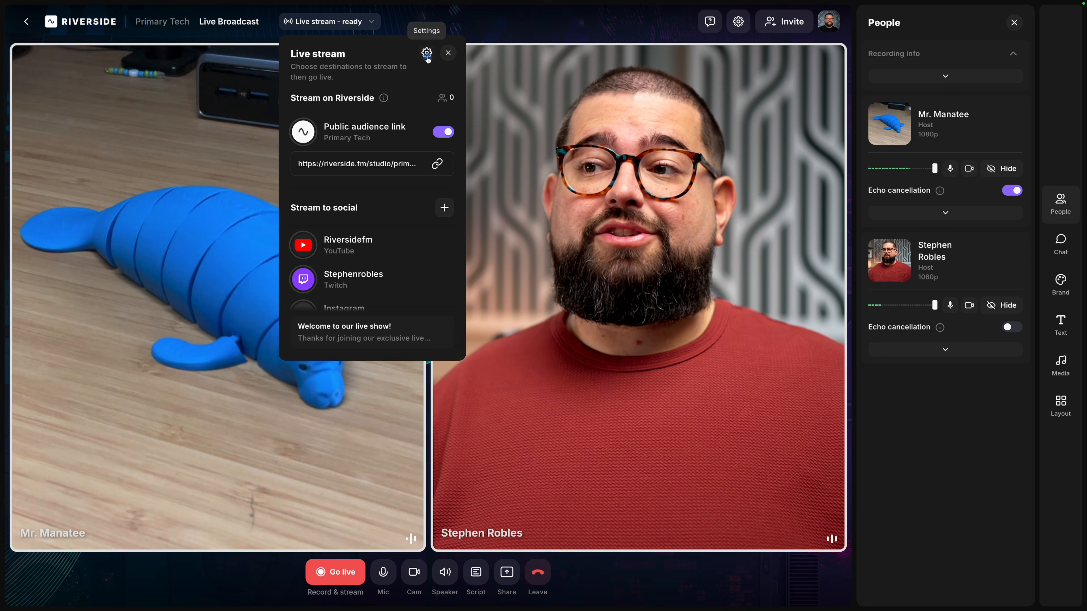
# - Set the live stream's video quality to 1080p in the stream settings
pyautogui.click(426, 54)
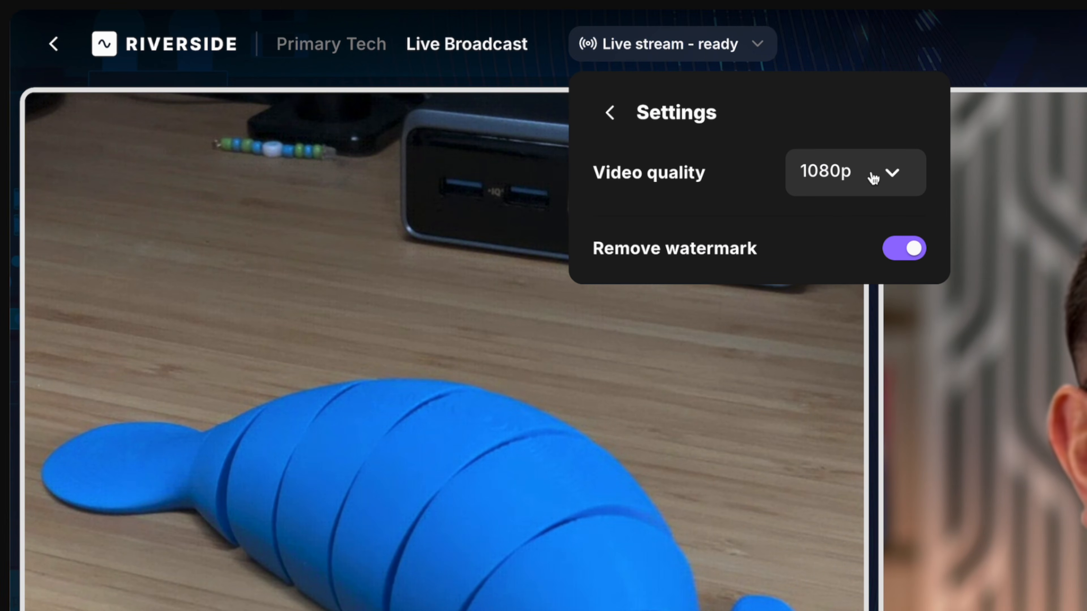
pyautogui.click(874, 178)
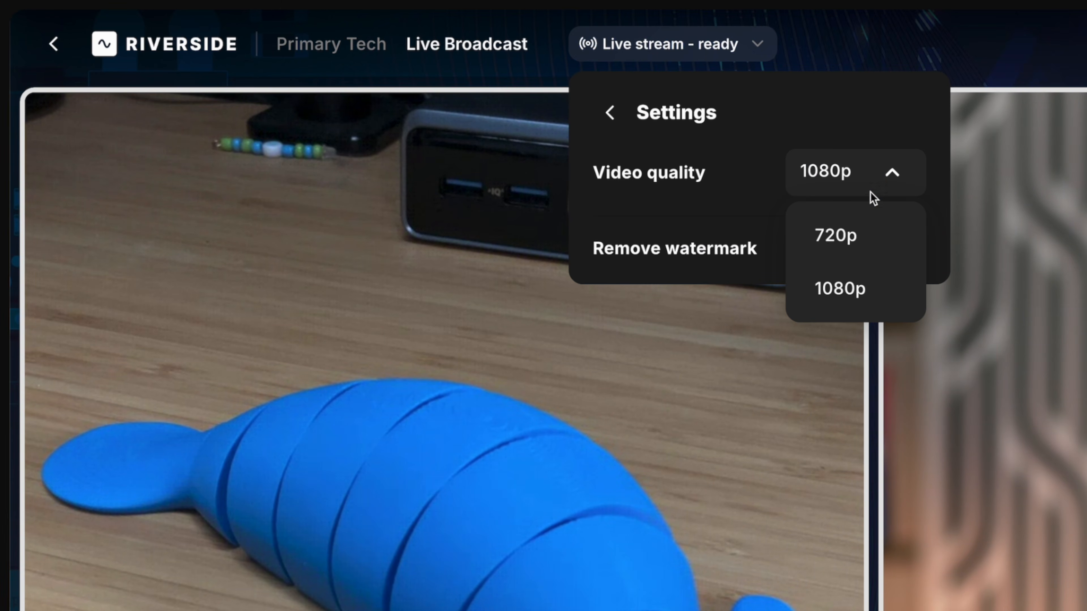
pyautogui.click(864, 285)
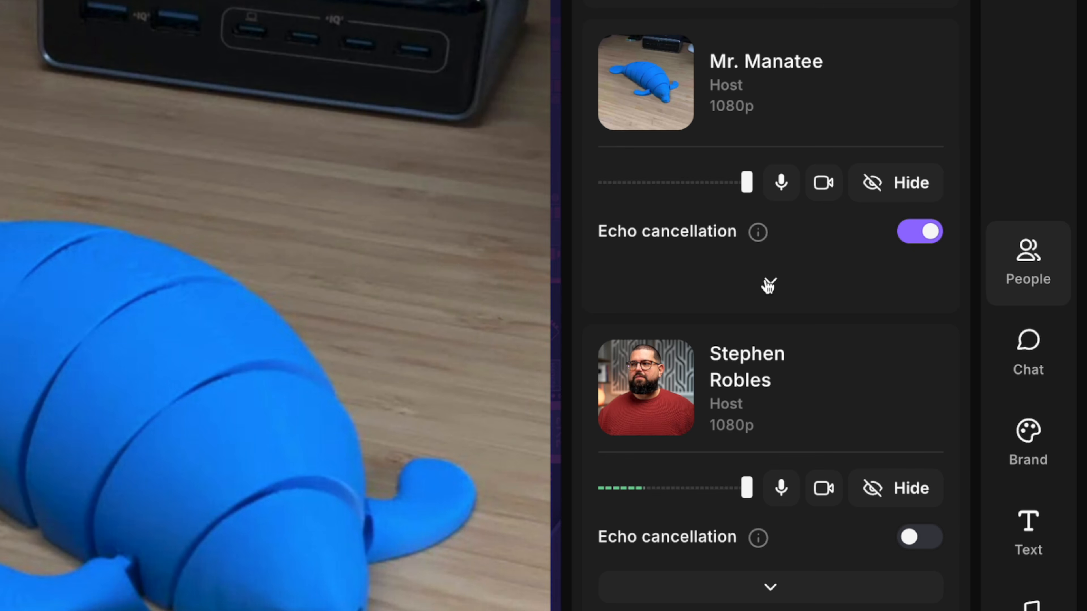
# - Review the participants' recording controls and the studio's available chat channels
pyautogui.click(632, 384)
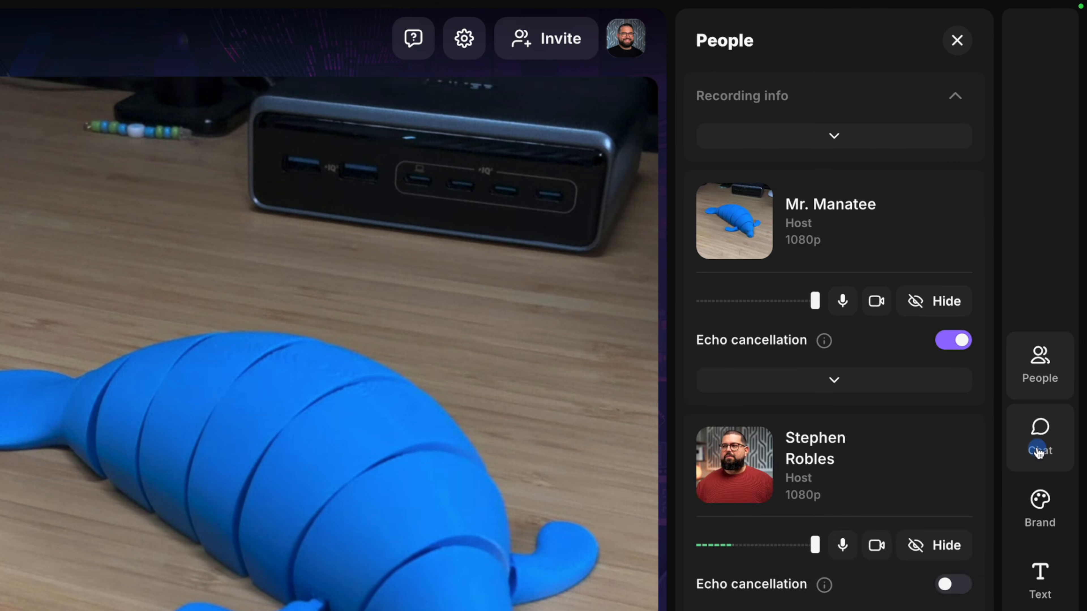
pyautogui.click(1057, 252)
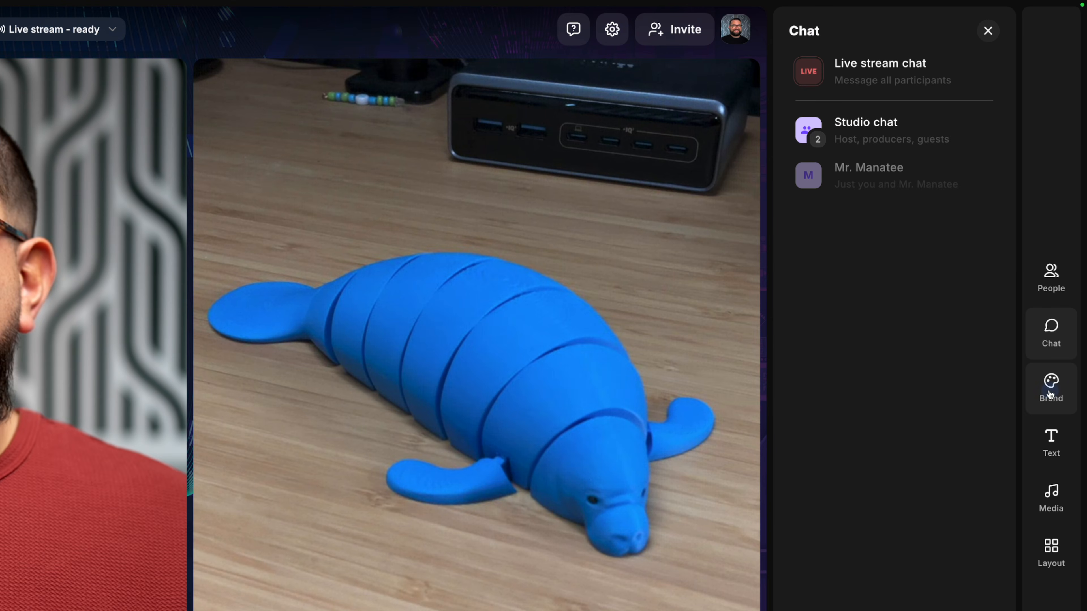
# - Try the Riverside and Newsflash themes in the studio's branding
pyautogui.click(1060, 283)
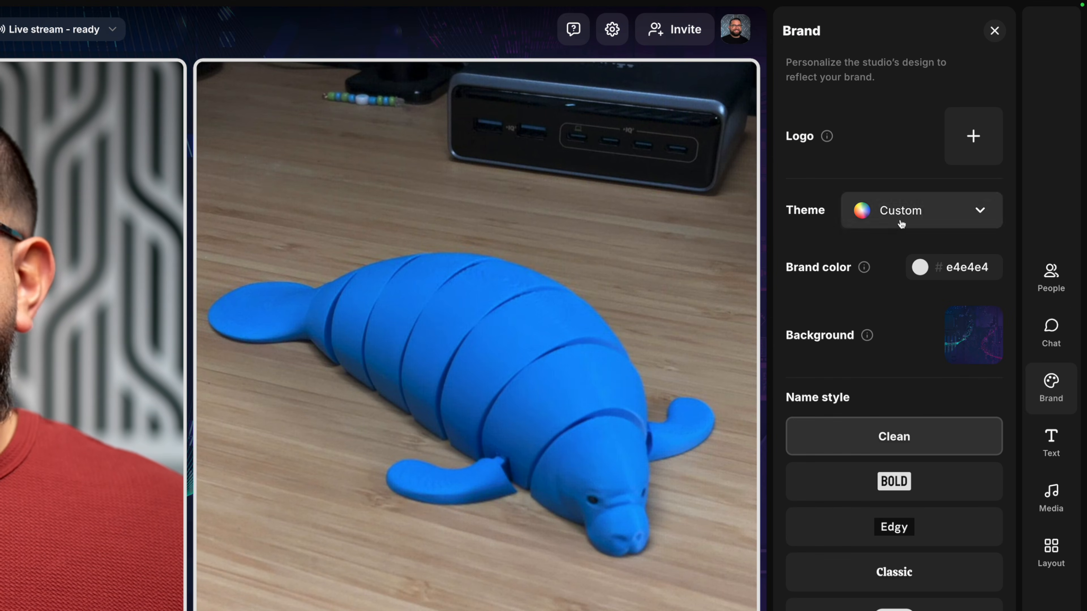
pyautogui.click(899, 212)
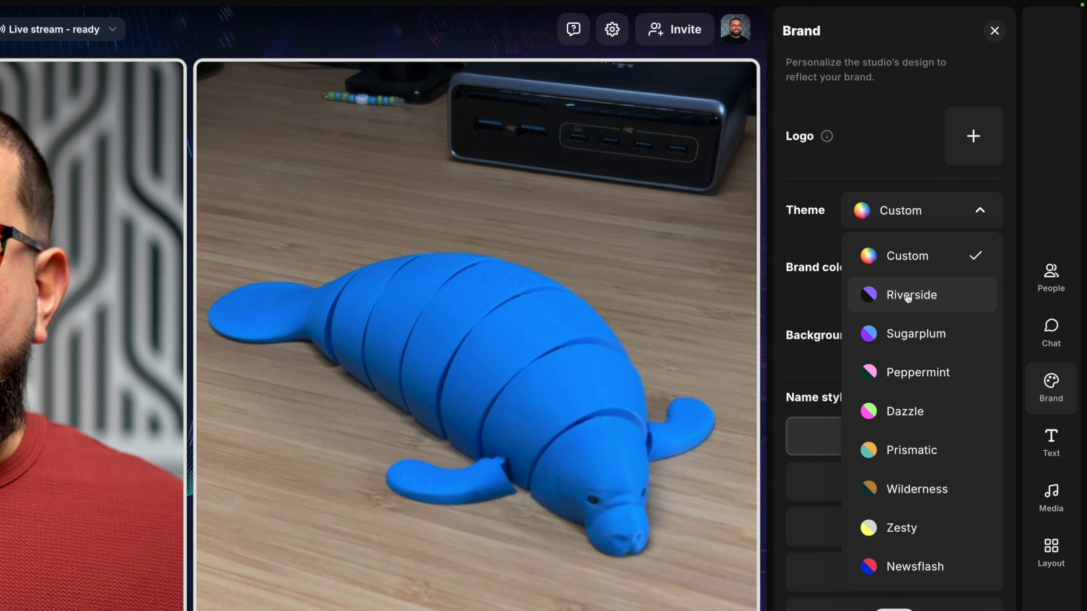
pyautogui.click(895, 294)
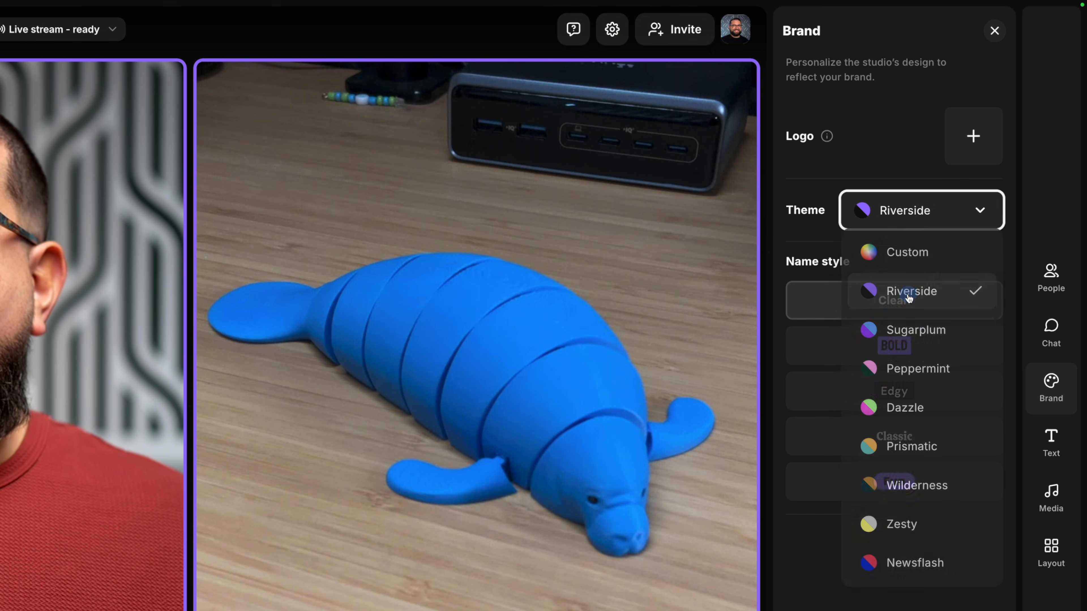
pyautogui.click(888, 211)
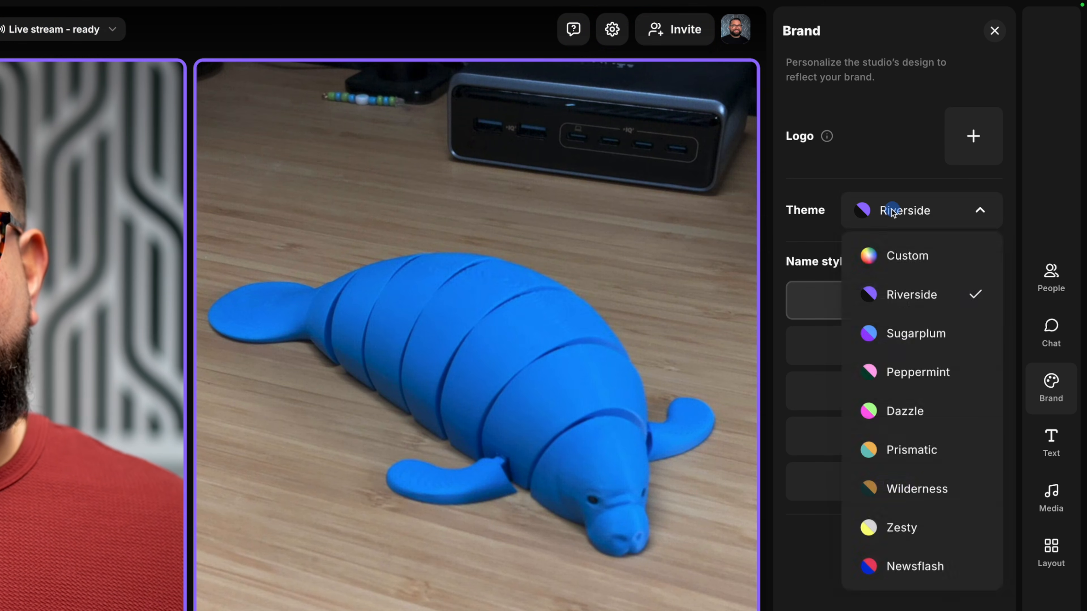
pyautogui.click(912, 567)
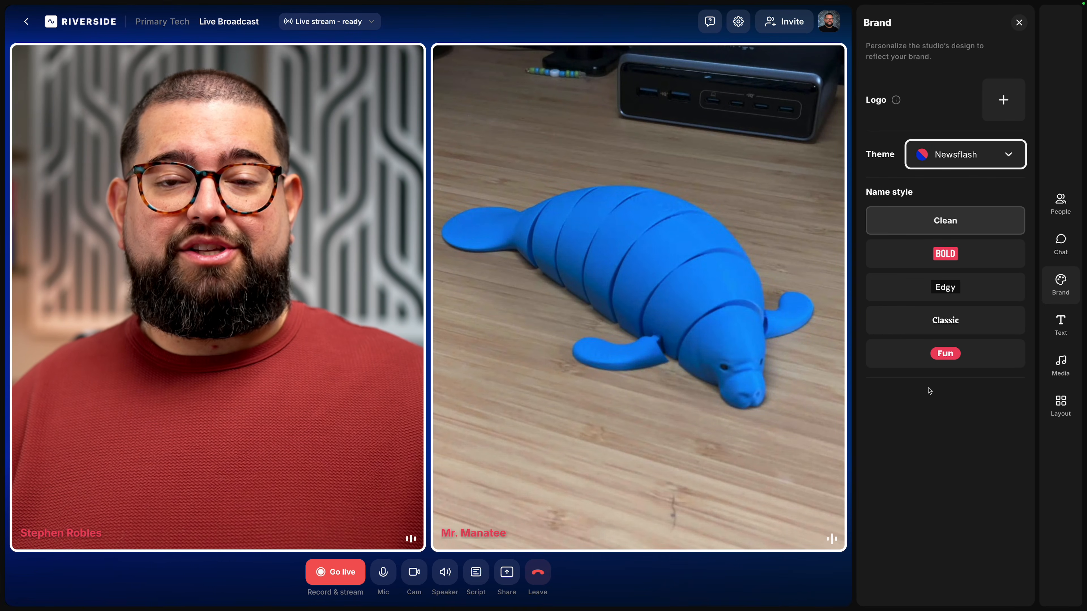
# - Try the Edgy name style, settle on Bold, and set the studio theme to Prismatic
pyautogui.click(957, 258)
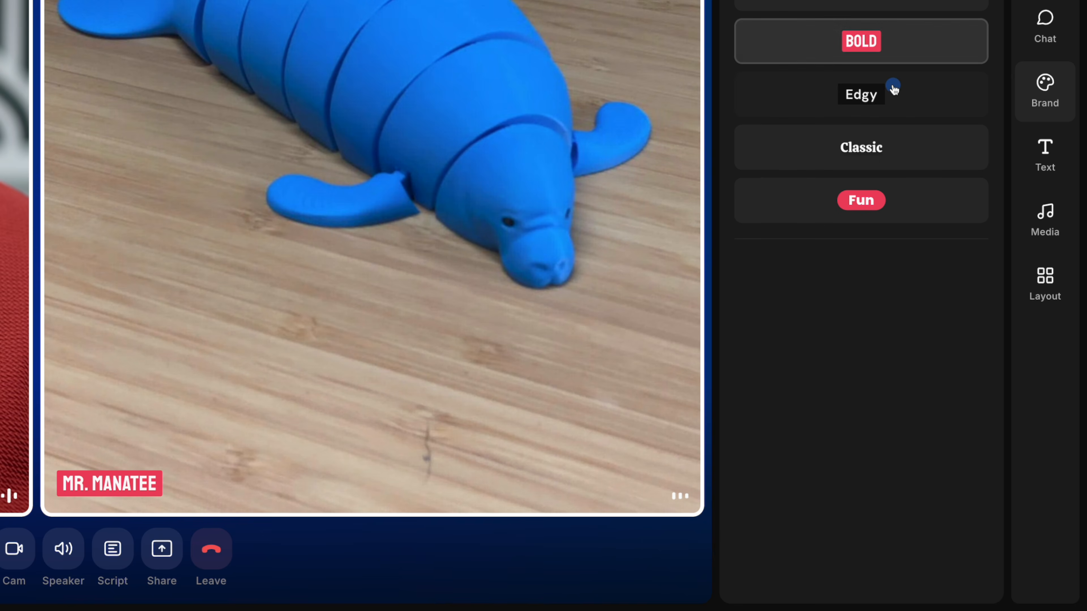
pyautogui.click(964, 285)
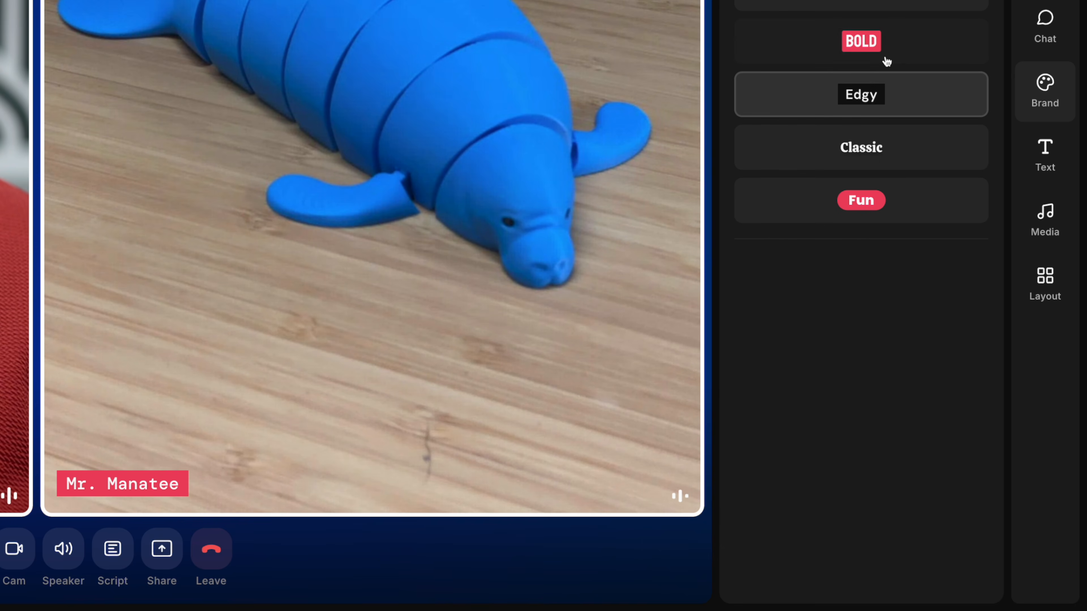
pyautogui.click(872, 51)
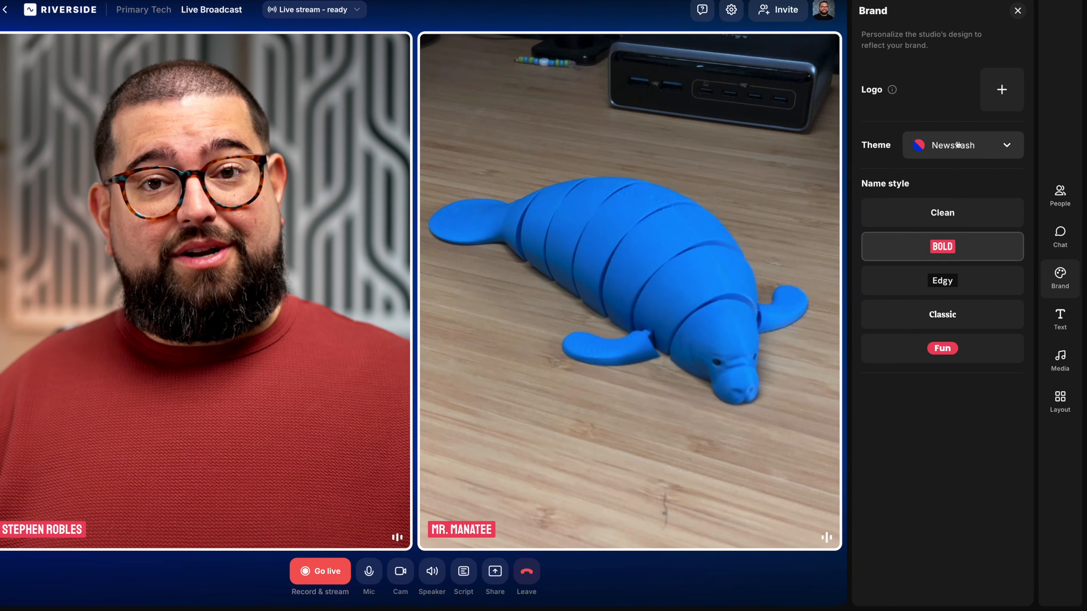
pyautogui.click(886, 0)
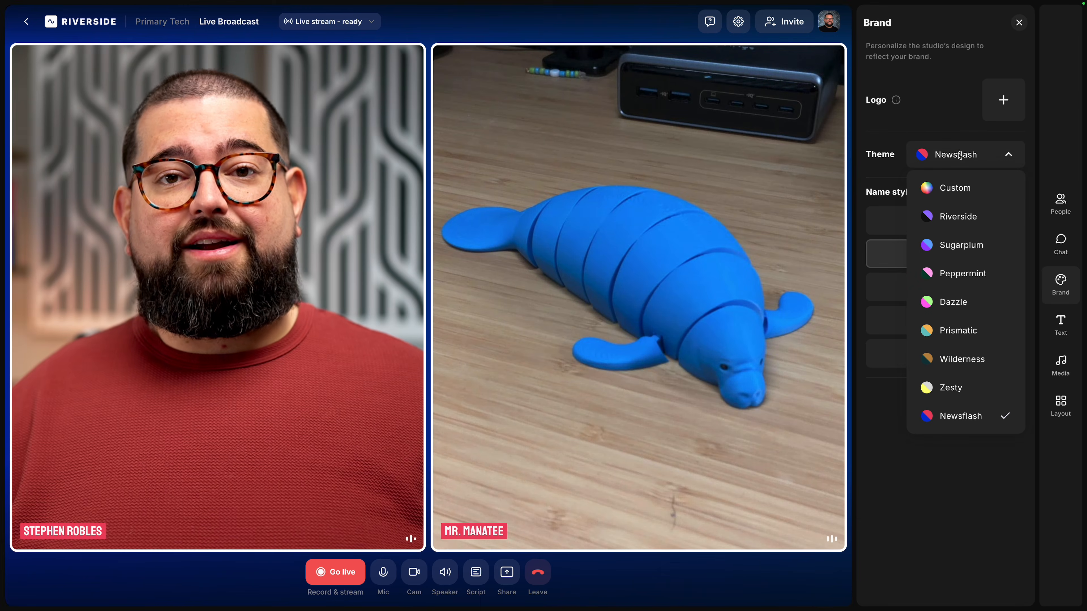
pyautogui.click(957, 336)
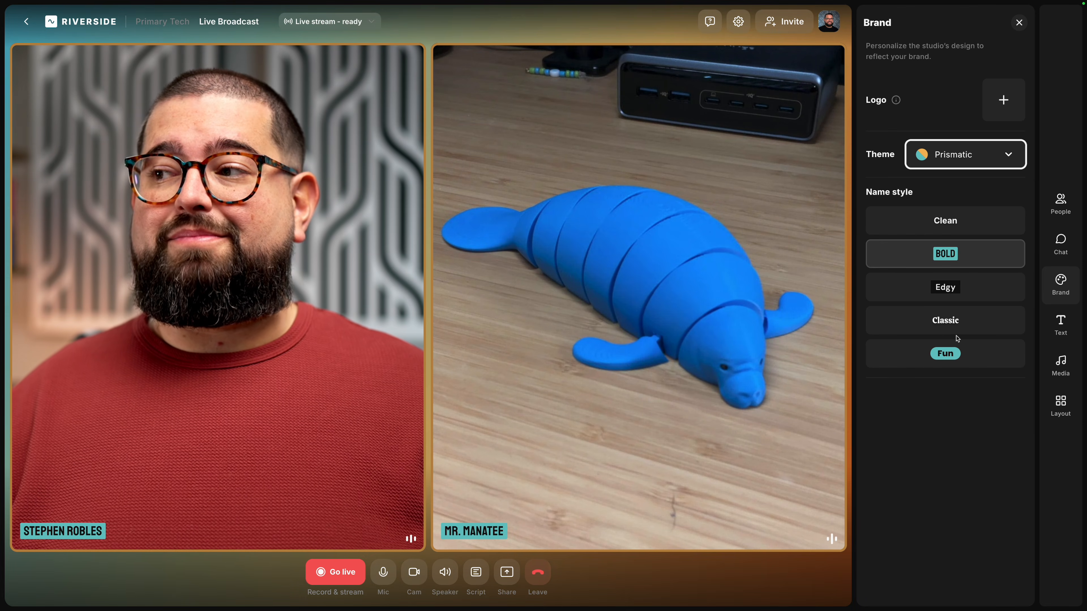
# - Try the Custom theme to examine its brand color and background settings, and return to Prismatic
pyautogui.click(961, 154)
pyautogui.click(955, 193)
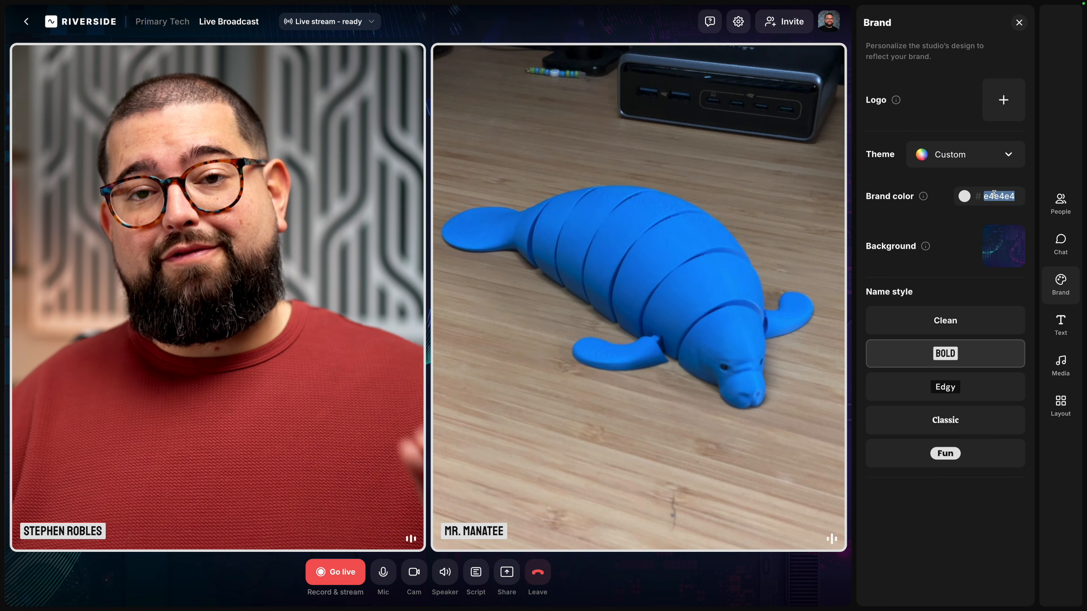
pyautogui.moveTo(1008, 252)
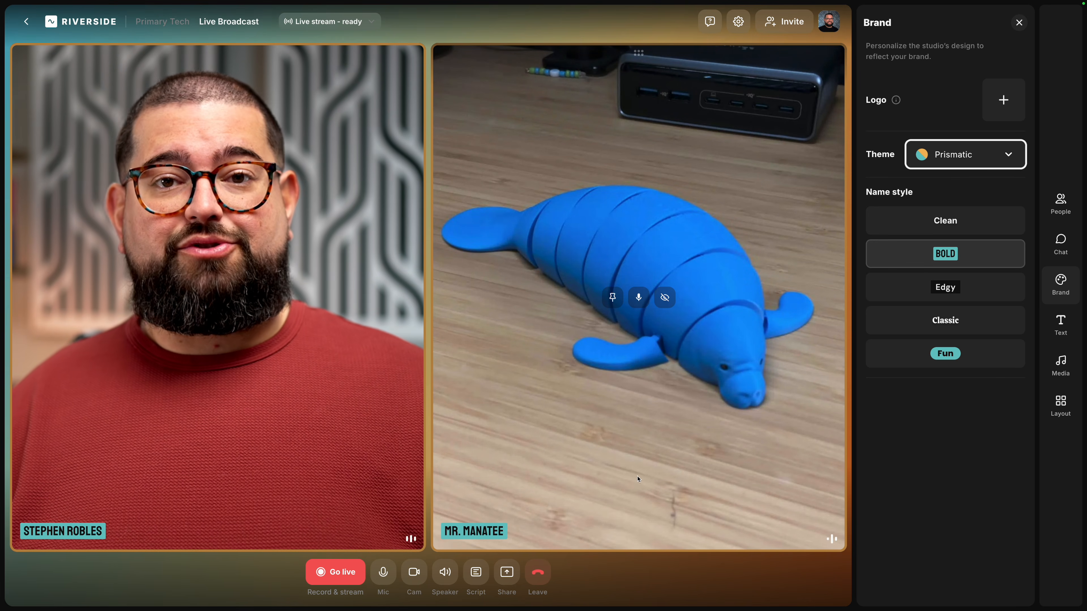
# - Add the title Live Stream Expert to the manatee participant's name tag and set the tag's size to Medium
pyautogui.click(473, 523)
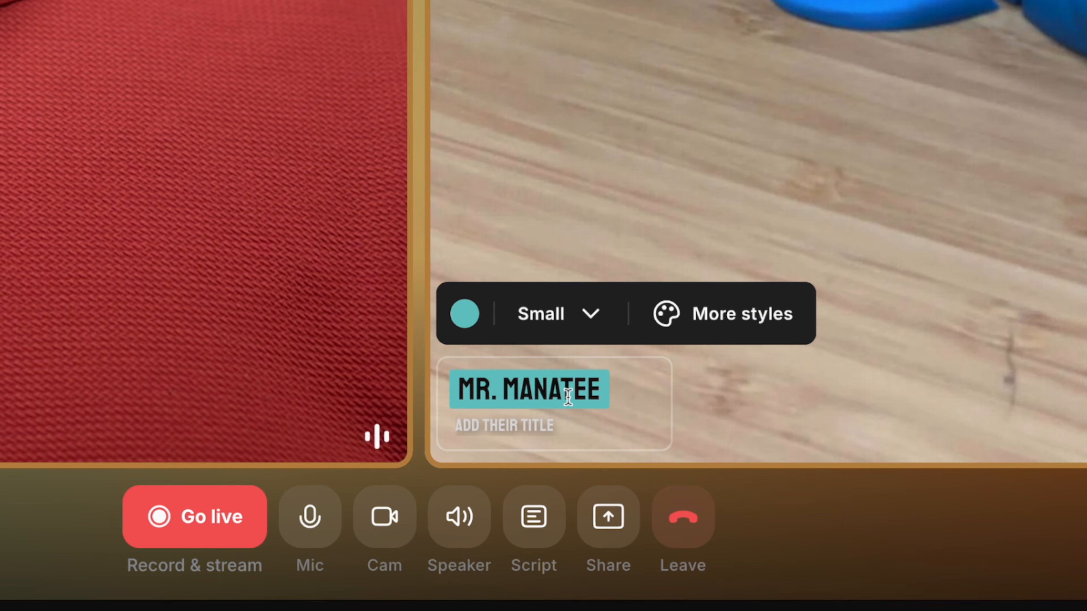
pyautogui.click(536, 393)
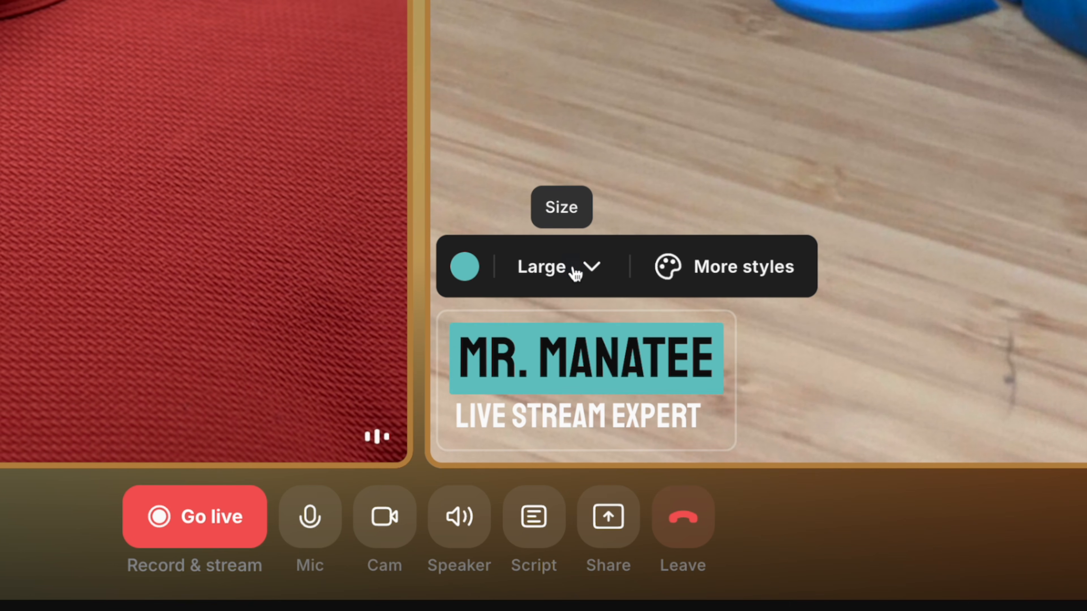
pyautogui.click(575, 273)
pyautogui.click(574, 131)
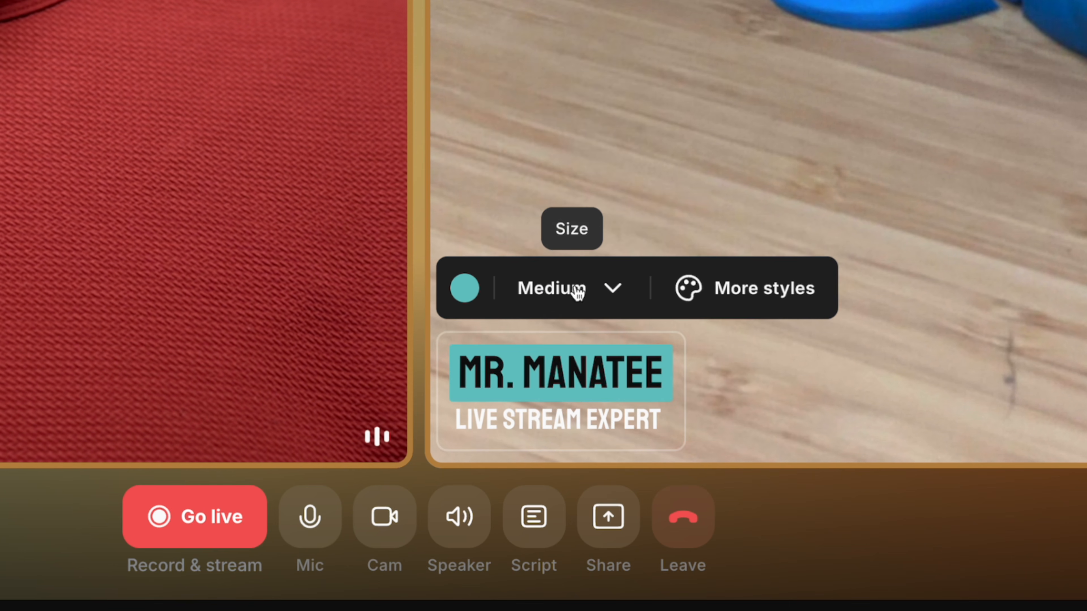
# - Try black and white for the manatee participant's name tag, restore teal and open the additional style options
pyautogui.click(466, 293)
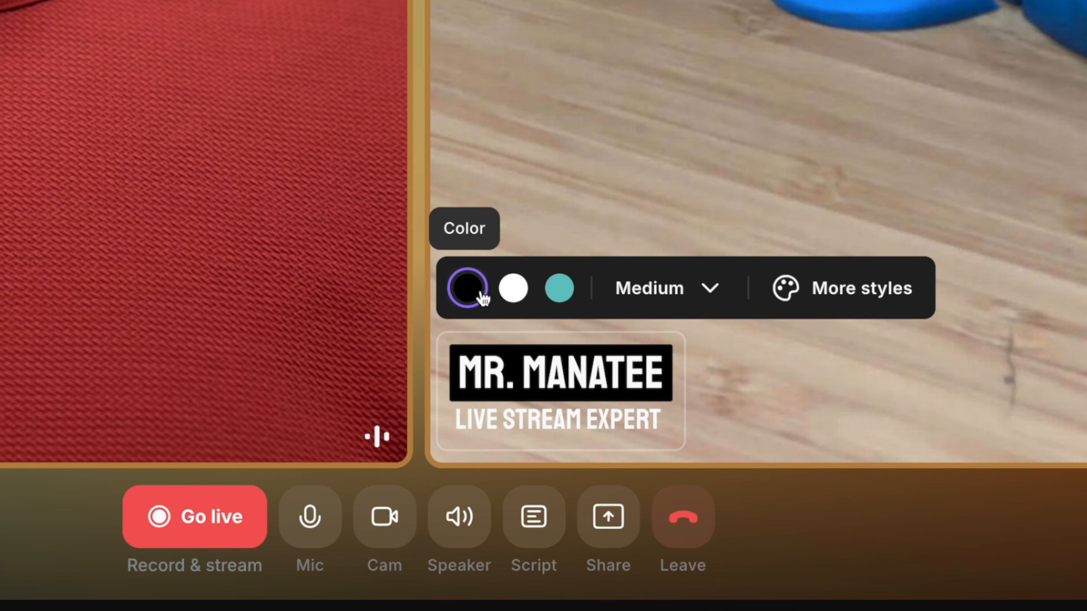
pyautogui.click(513, 291)
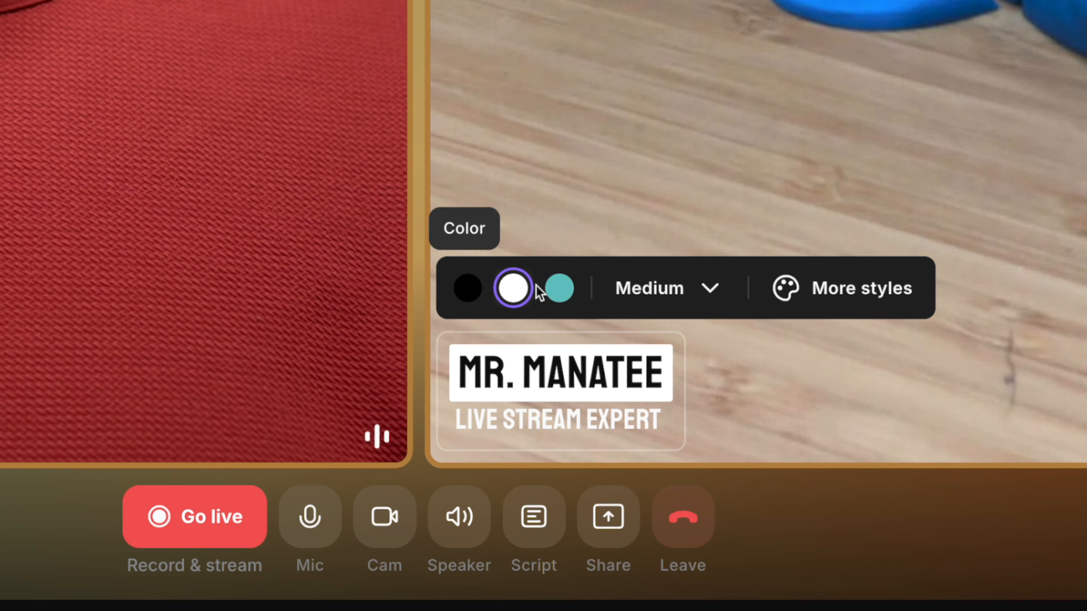
pyautogui.click(560, 288)
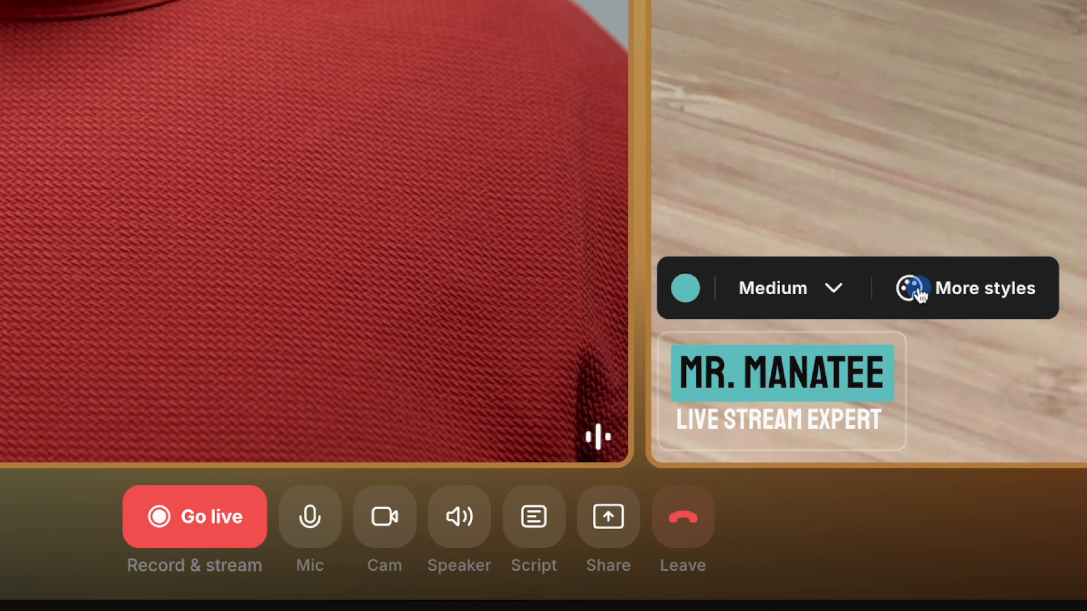
pyautogui.click(747, 305)
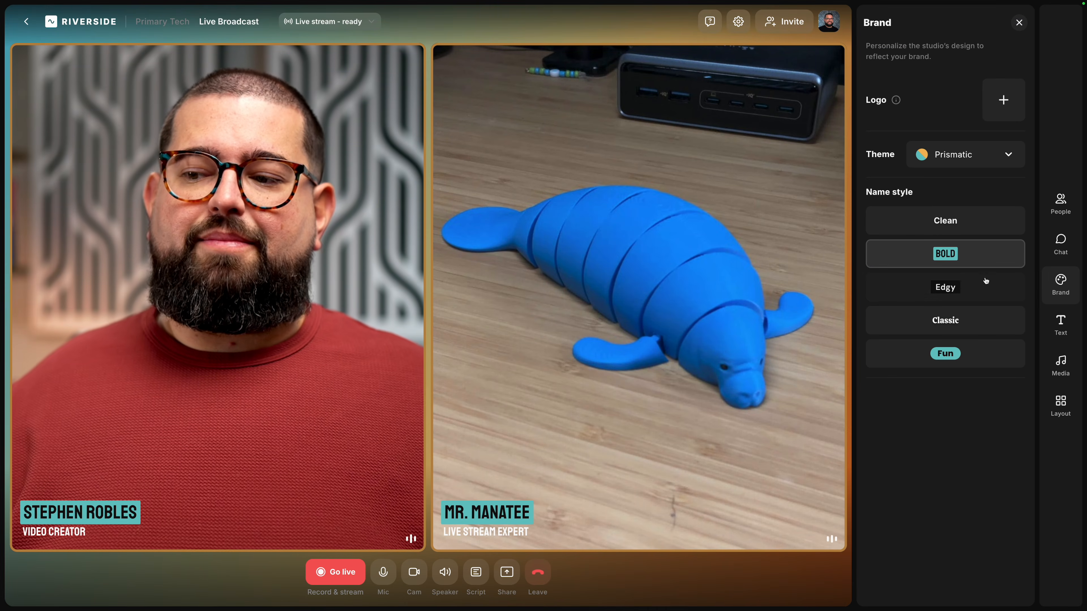
# - Create a lower third reading Full Webinar Masterclass, save it and show it on the stage
pyautogui.click(1060, 325)
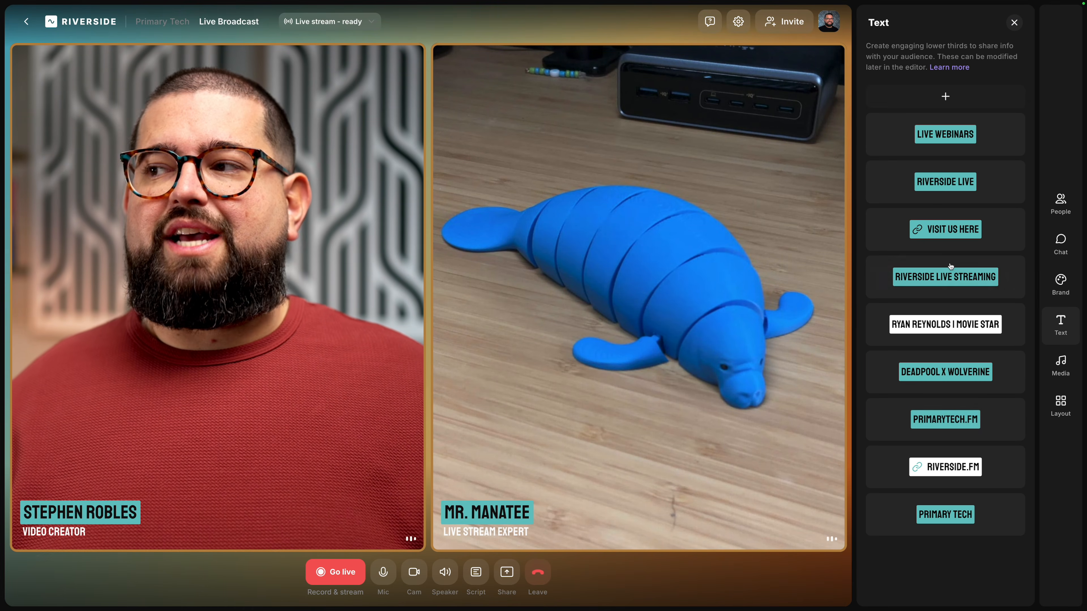
pyautogui.moveTo(950, 267)
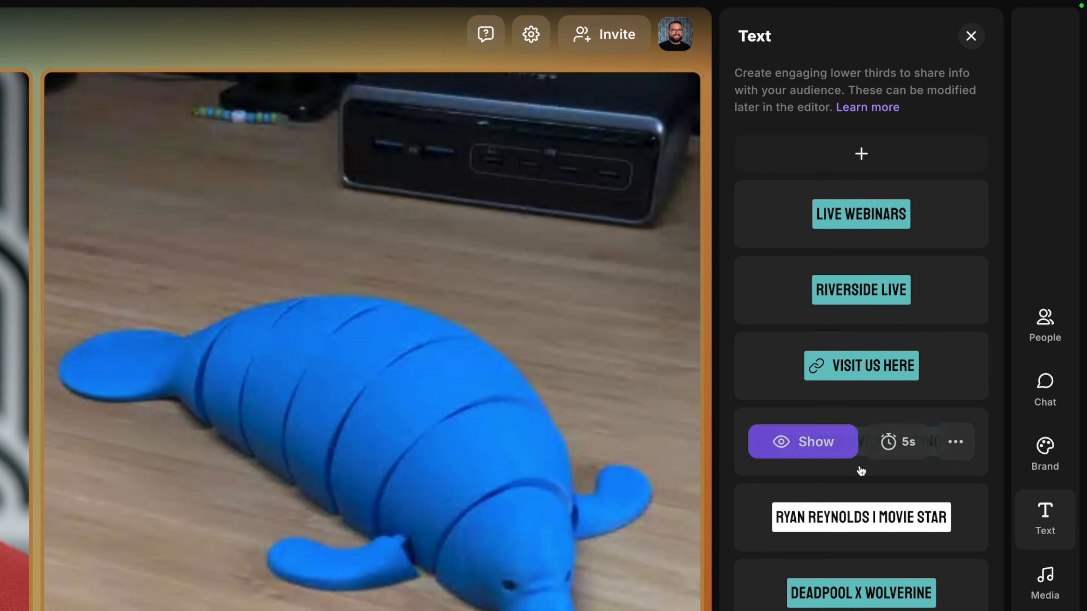
pyautogui.click(873, 154)
pyautogui.write('Full Webinar Masterclass')
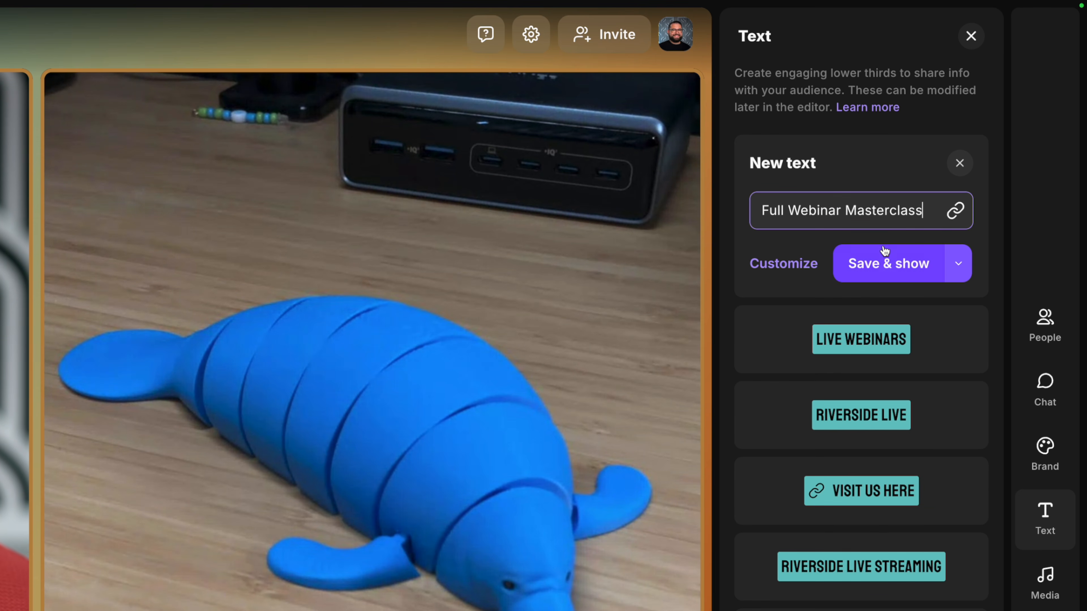
pyautogui.click(889, 262)
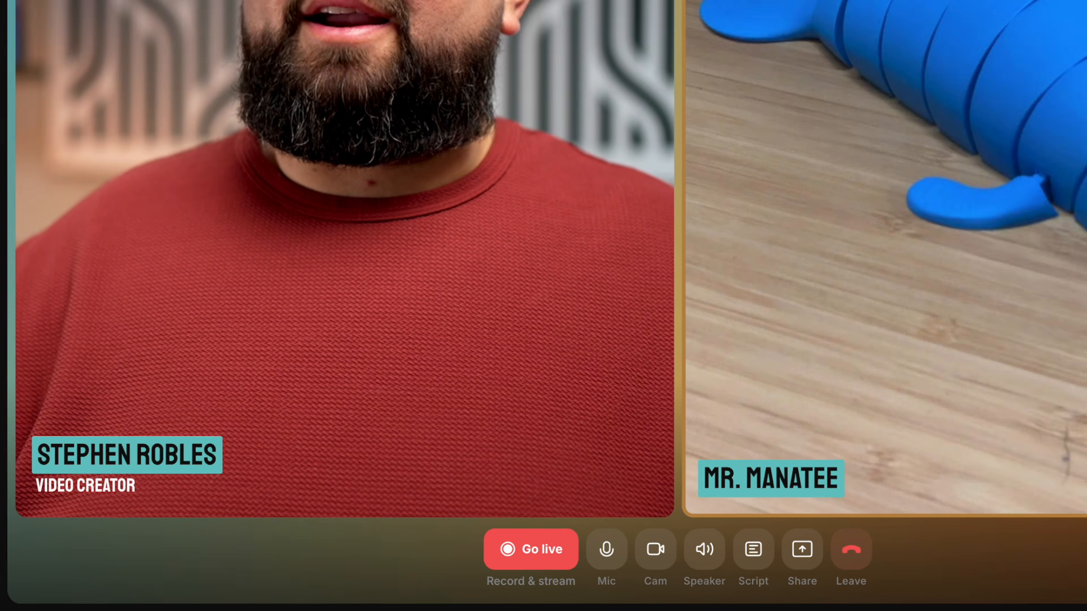
# - Customize the Full Webinar Masterclass lower third by trying the Small size, setting it to Large and checking its timer options
pyautogui.click(1004, 136)
pyautogui.click(990, 167)
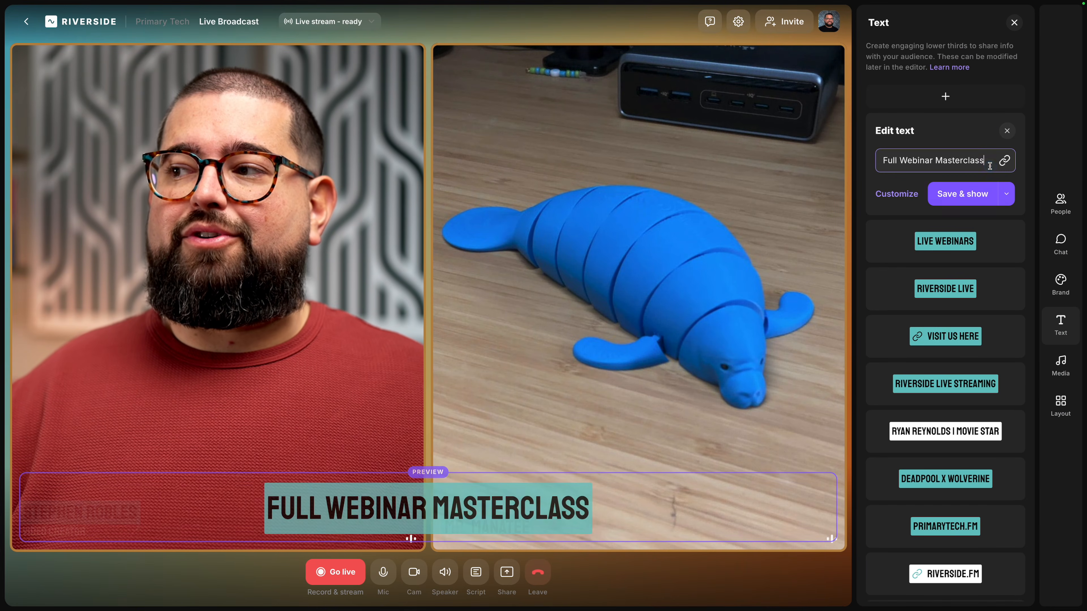
pyautogui.click(879, 195)
pyautogui.click(959, 204)
pyautogui.click(961, 240)
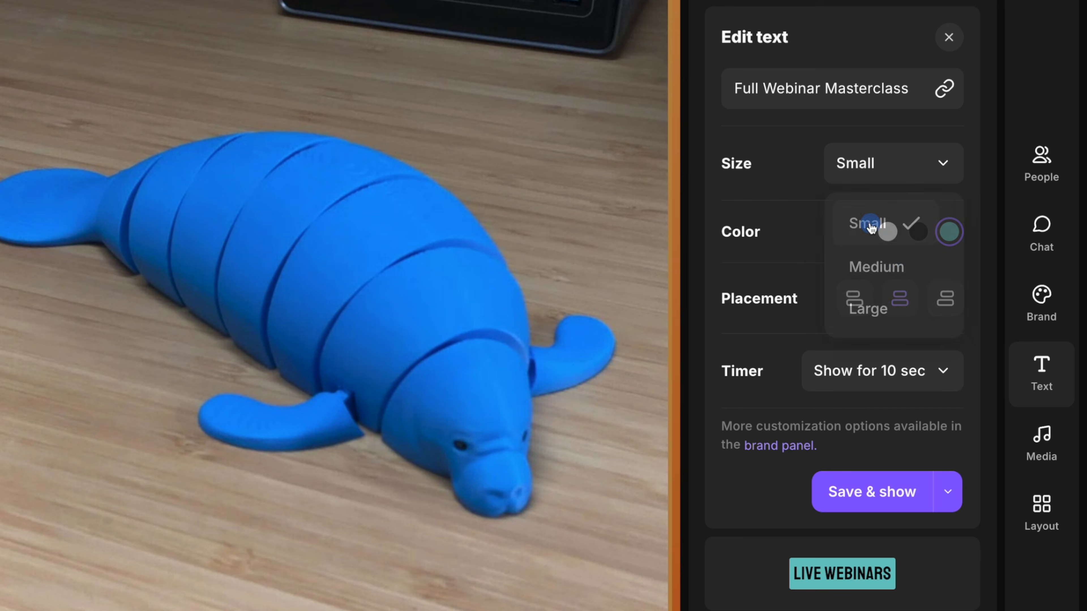
pyautogui.click(873, 160)
pyautogui.click(855, 310)
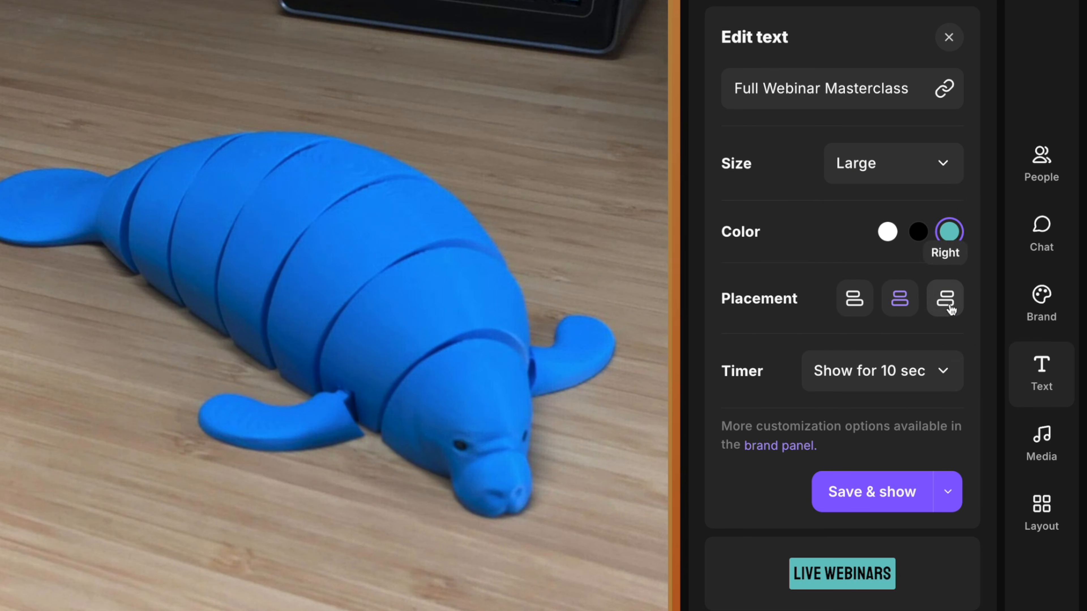
pyautogui.click(920, 370)
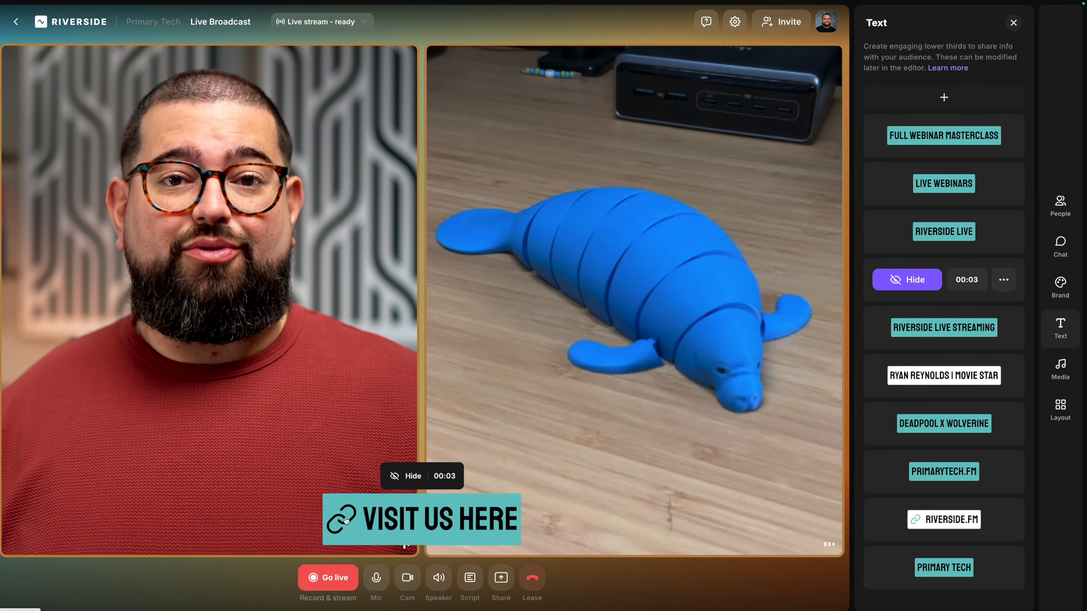
# - Reopen the customization settings of the Full Webinar Masterclass lower third
pyautogui.click(1005, 134)
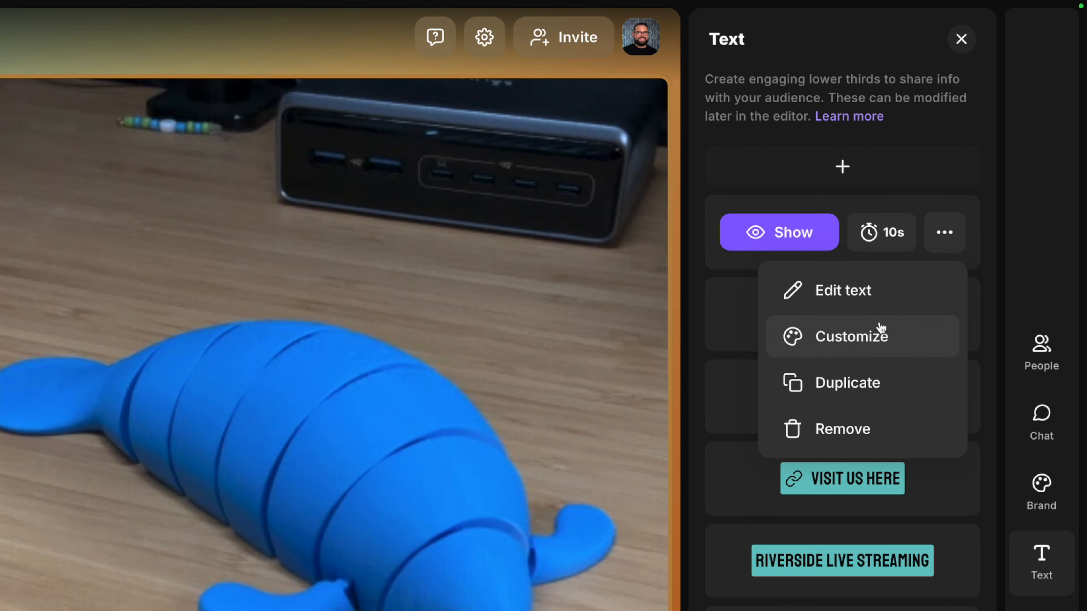
pyautogui.click(880, 333)
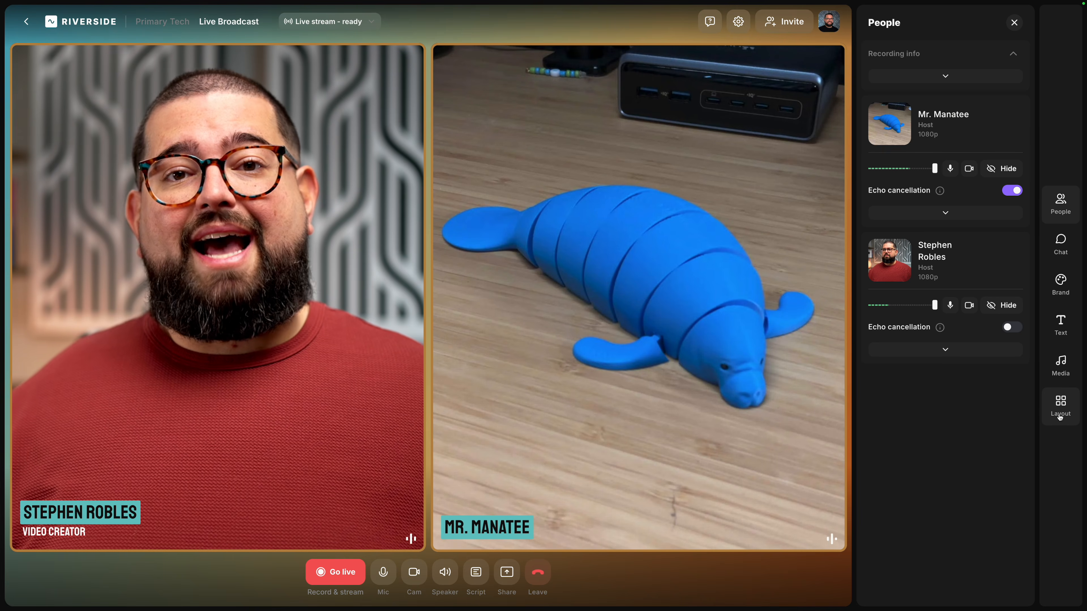
# - Try the Speaker full screen and Speaker split screen layouts and set the participant videos to Fit
pyautogui.click(1060, 414)
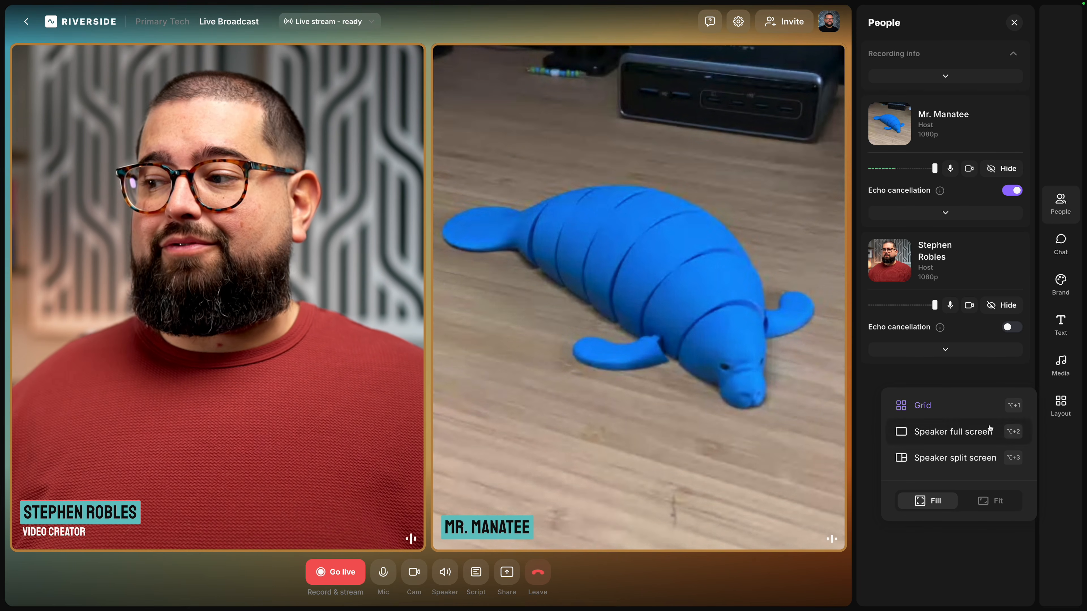
pyautogui.click(952, 433)
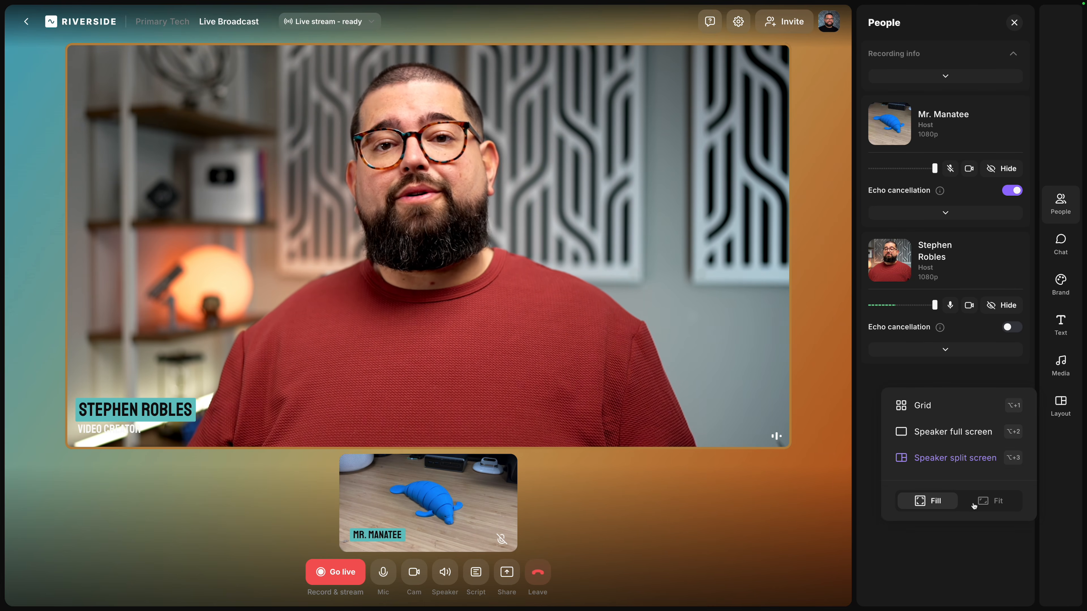
pyautogui.click(1004, 507)
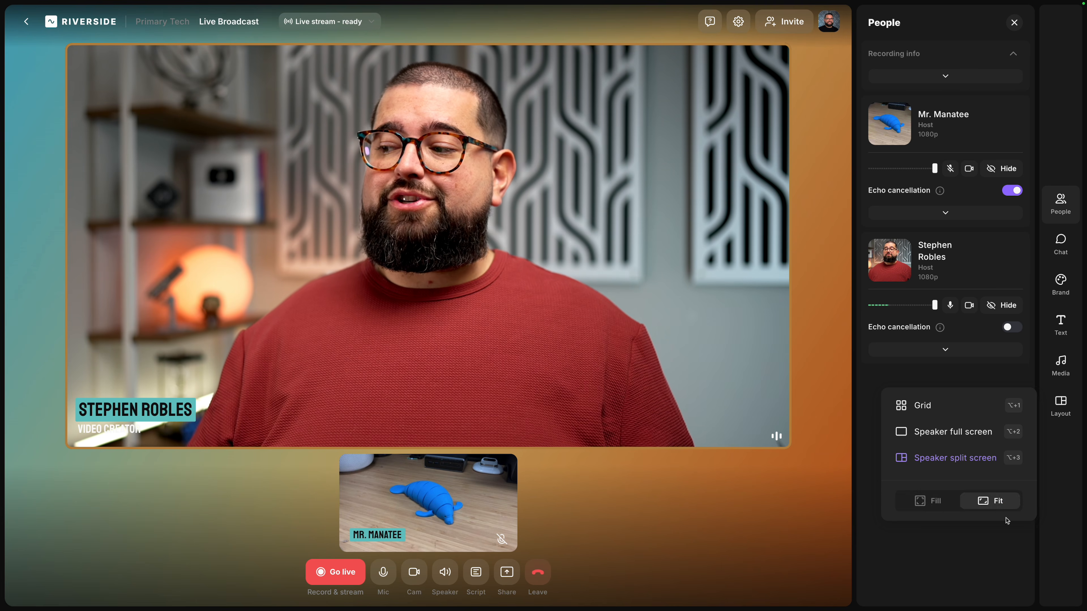
pyautogui.click(983, 552)
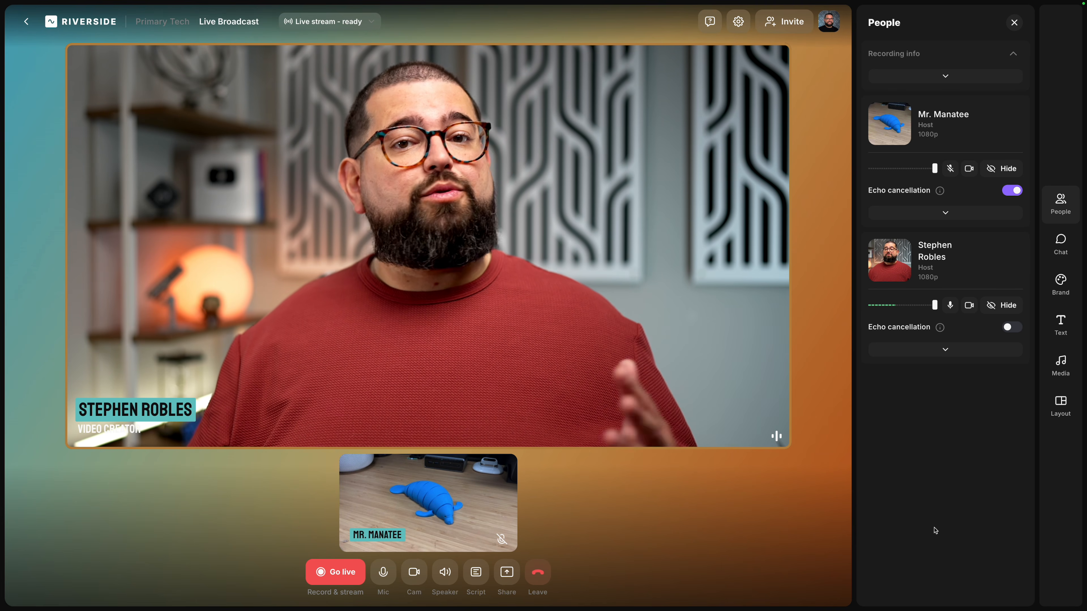
# - Return the stage to the Grid layout and set the participant videos to Fill
pyautogui.click(1059, 405)
pyautogui.click(980, 407)
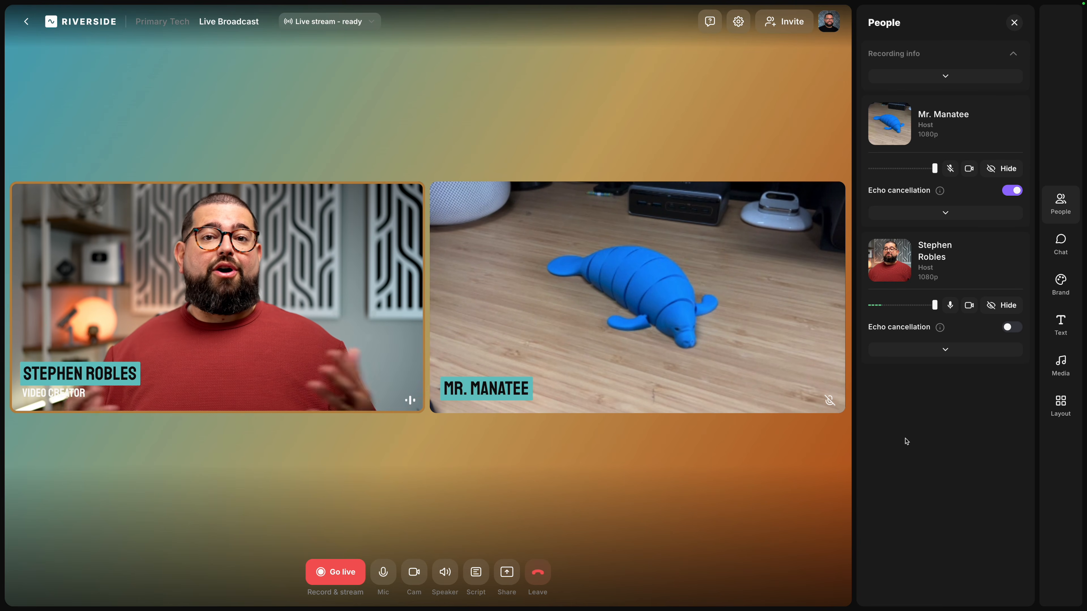
pyautogui.click(1060, 405)
pyautogui.click(937, 501)
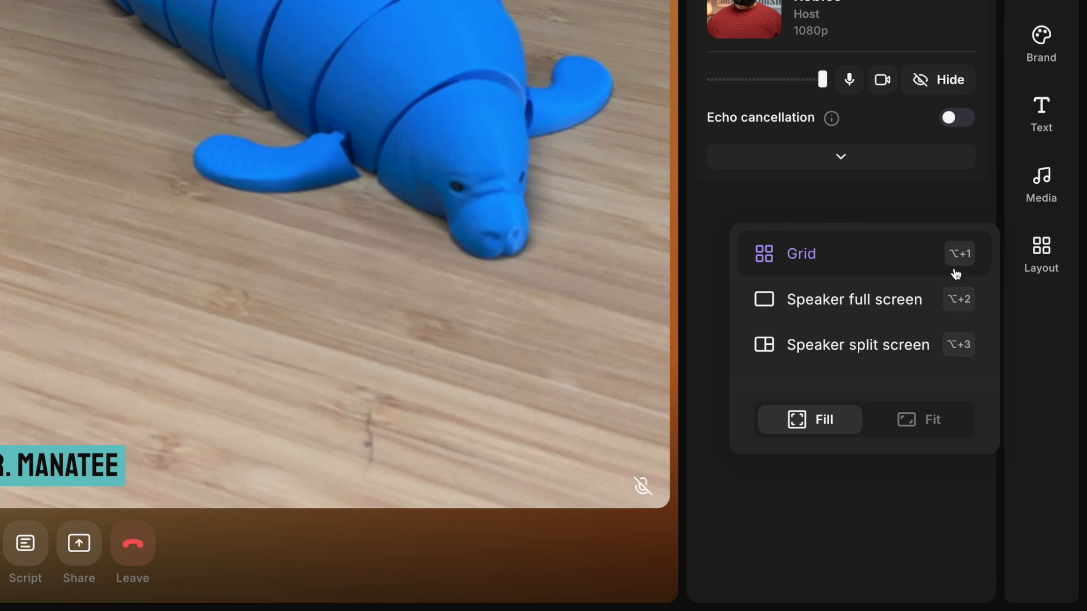
# - Cycle the stage through Speaker full screen and Speaker split screen, then return to Grid
pyautogui.hotkey('alt', '2')
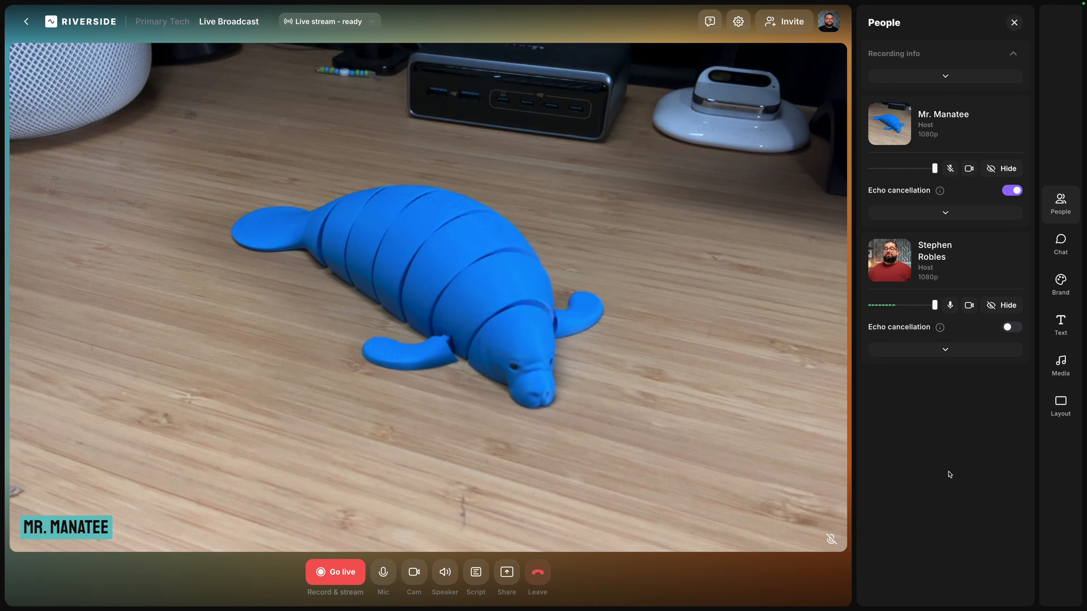
pyautogui.hotkey('alt', '3')
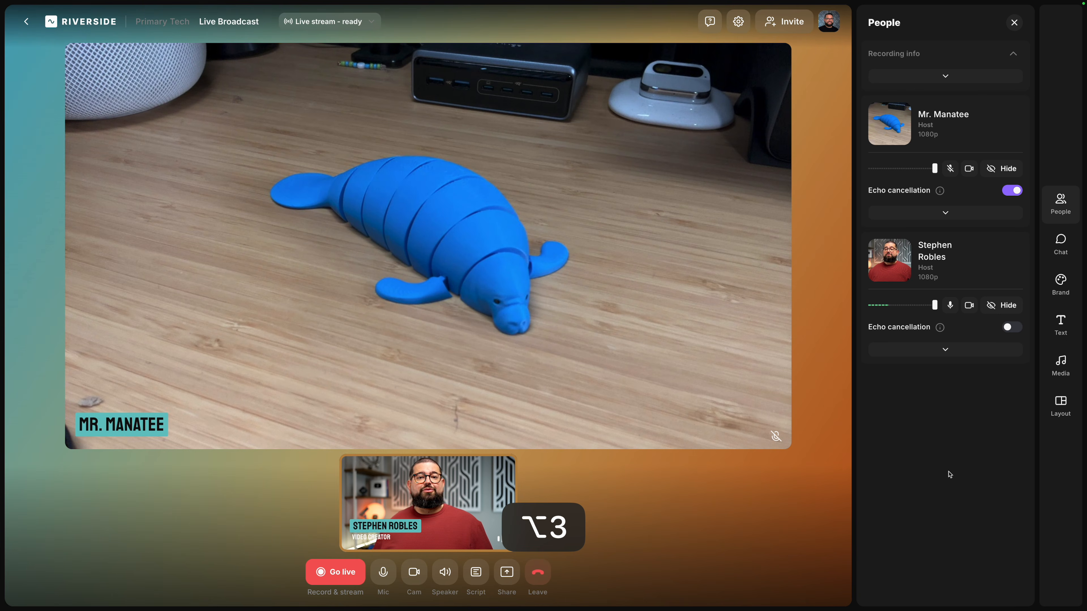
pyautogui.hotkey('alt', '1')
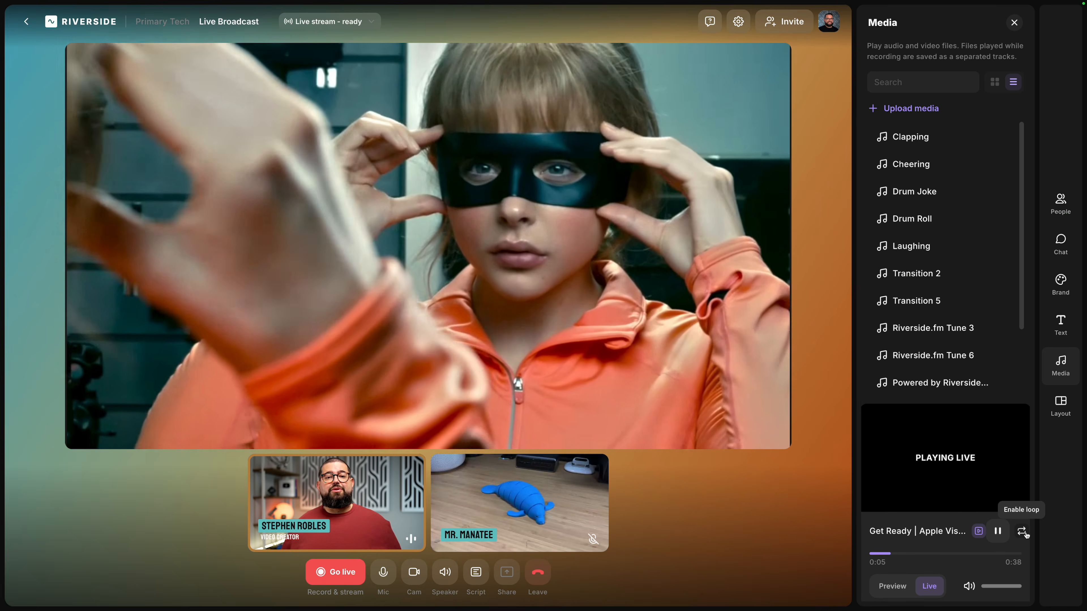
# - With the Get Ready video playing live, try the full screen and split screen layouts before returning to Grid
pyautogui.hotkey('alt', '2')
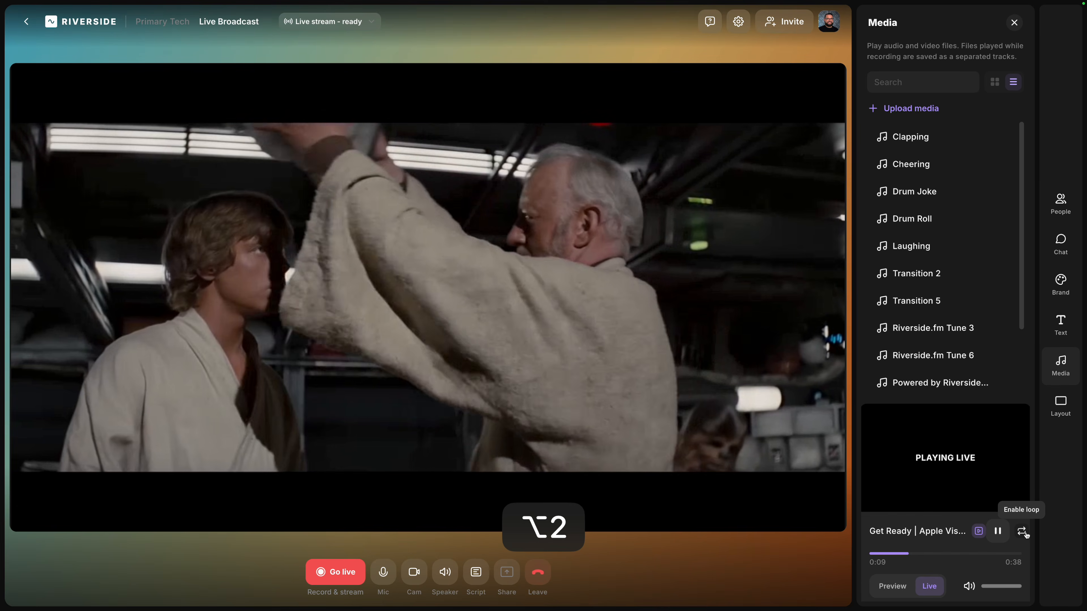
pyautogui.hotkey('alt', '3')
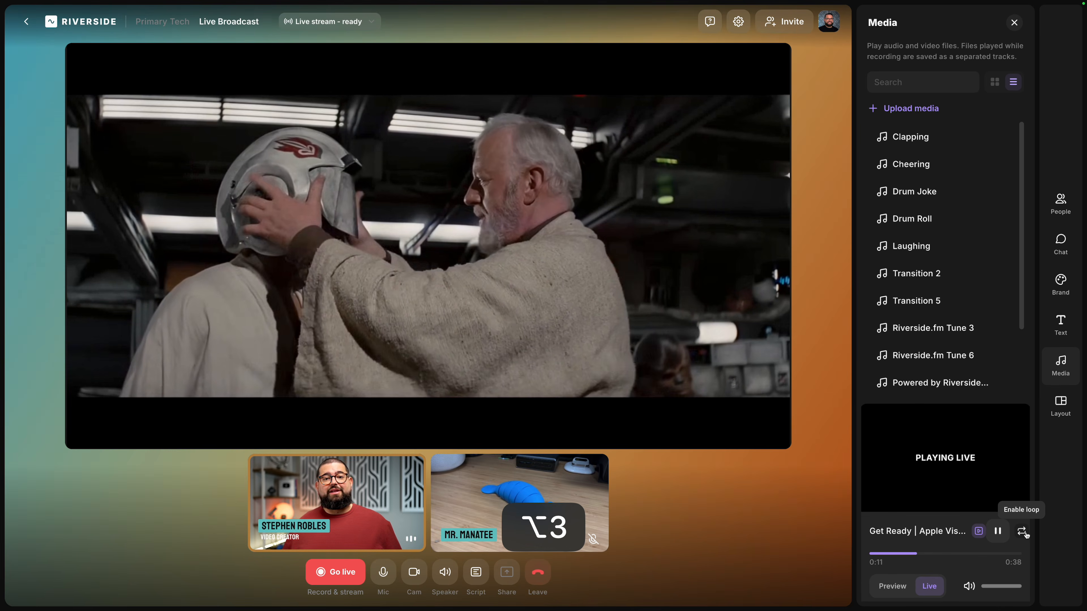
pyautogui.hotkey('alt', '1')
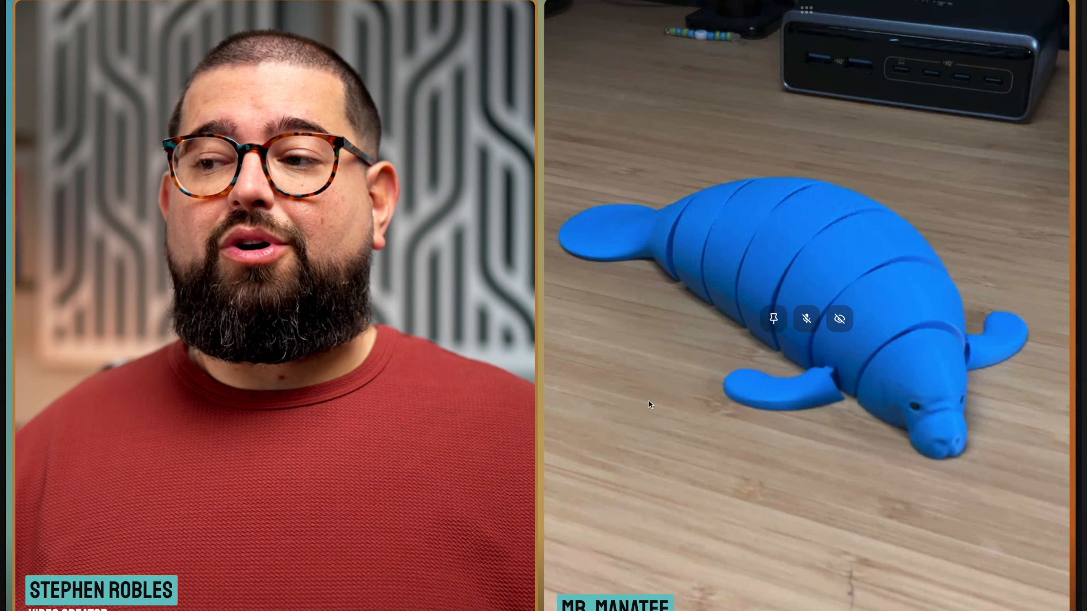
# - Pin and unpin the manatee participant's video, and try moving its tile to the other participant's place in the grid
pyautogui.moveTo(216, 340)
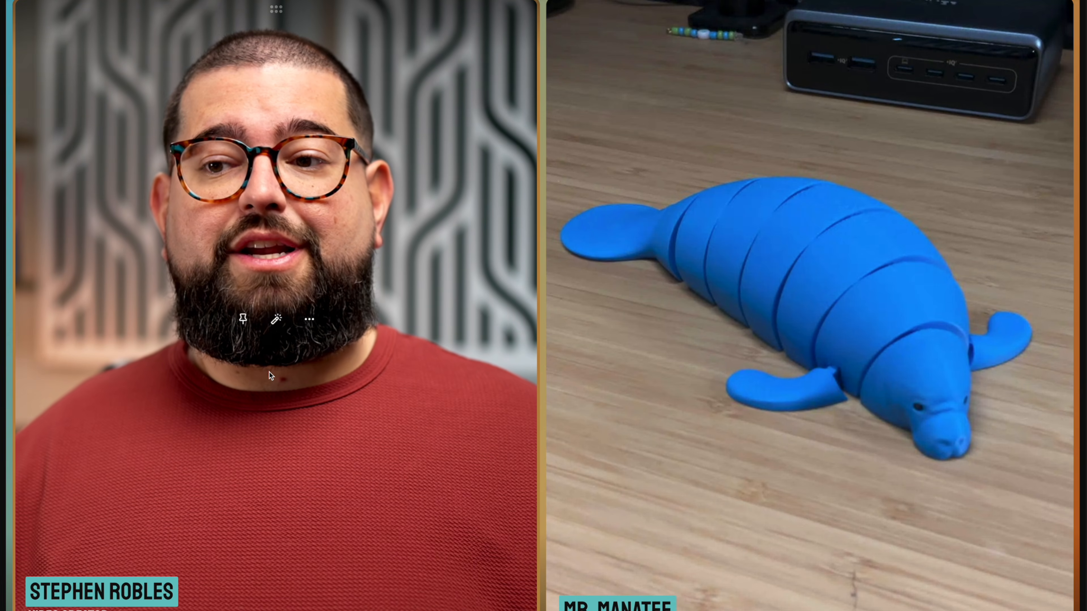
pyautogui.moveTo(776, 328)
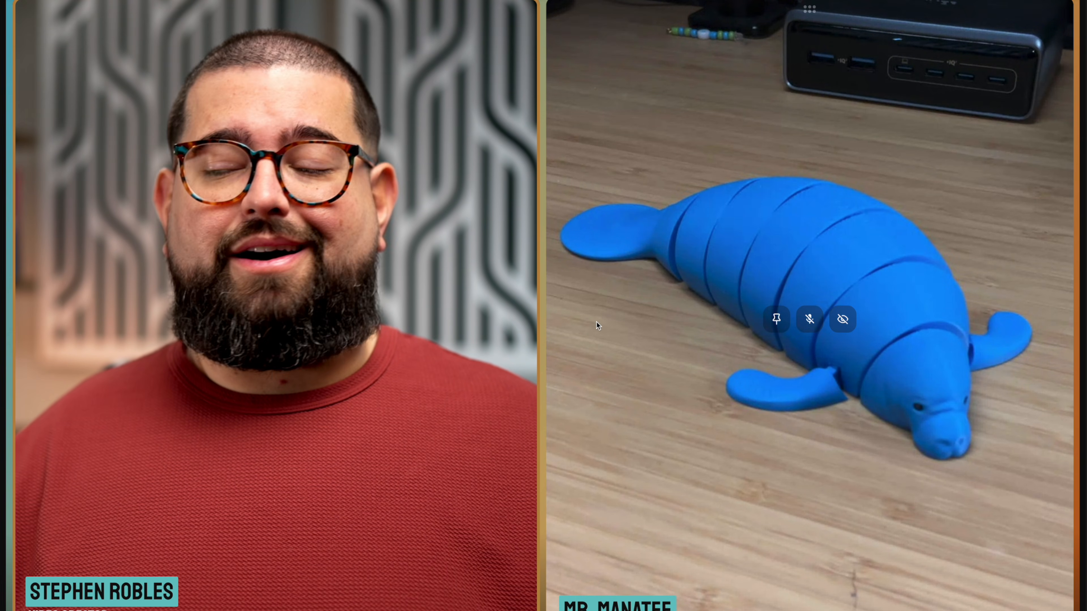
pyautogui.click(777, 326)
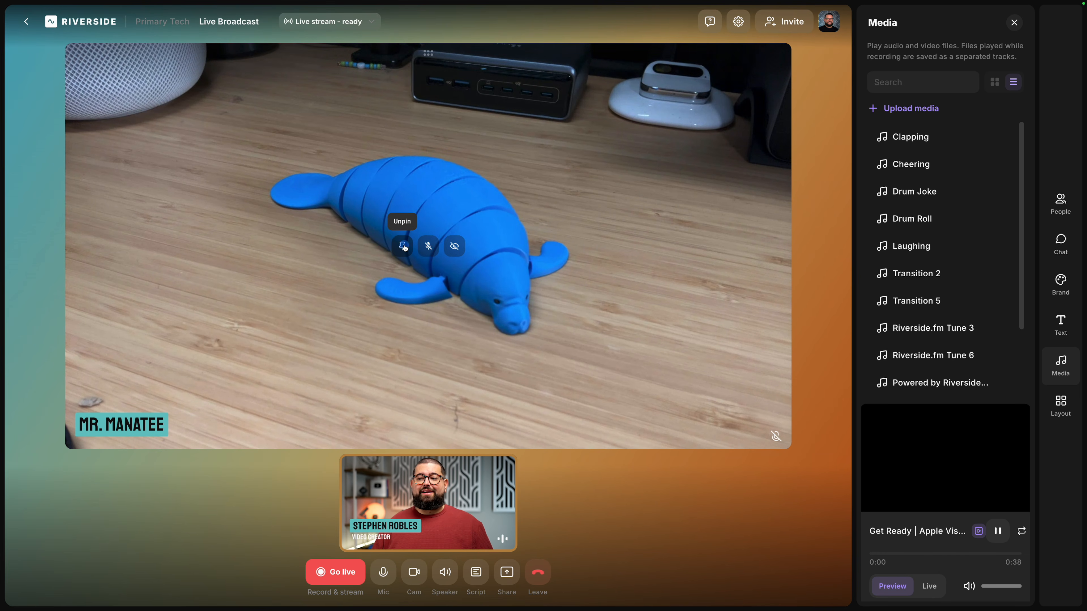
pyautogui.click(403, 247)
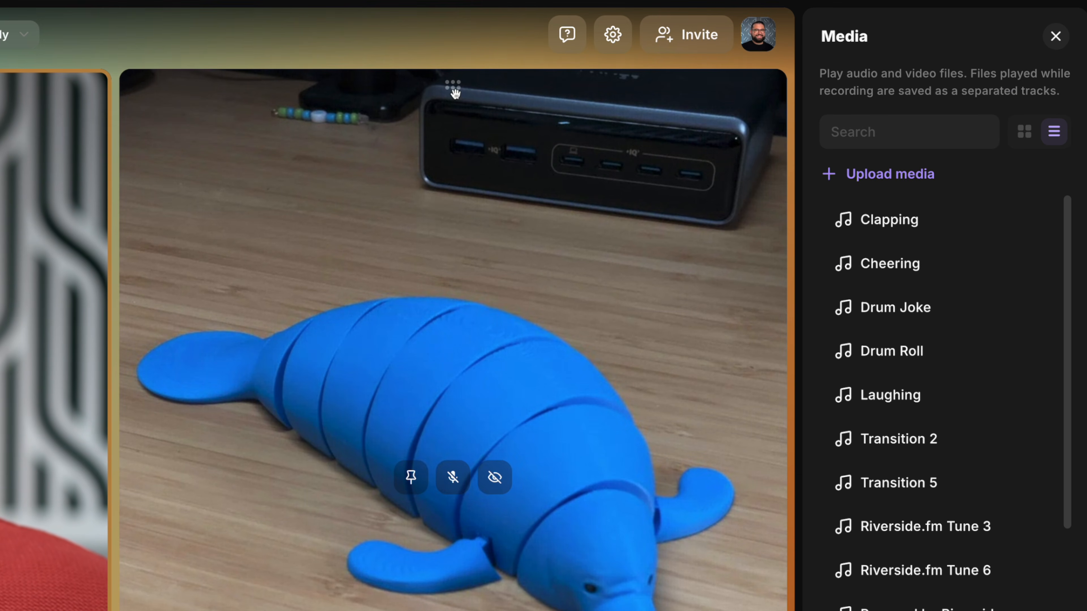
pyautogui.moveTo(454, 88); pyautogui.dragTo(220, 51)
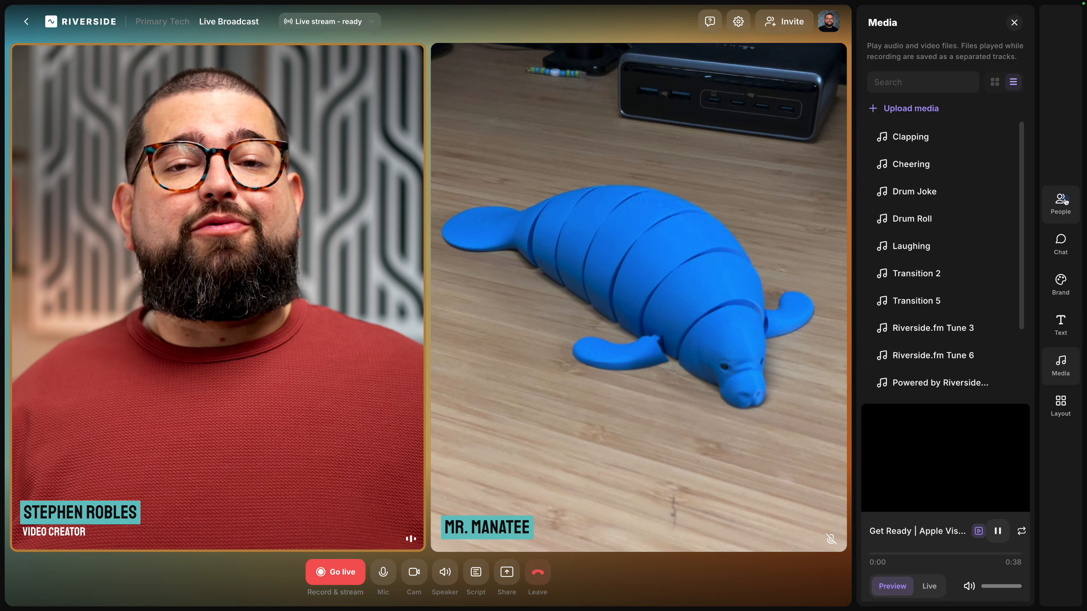
# - Hide the manatee participant from the session to the backstage and show them on the stage again
pyautogui.click(1061, 202)
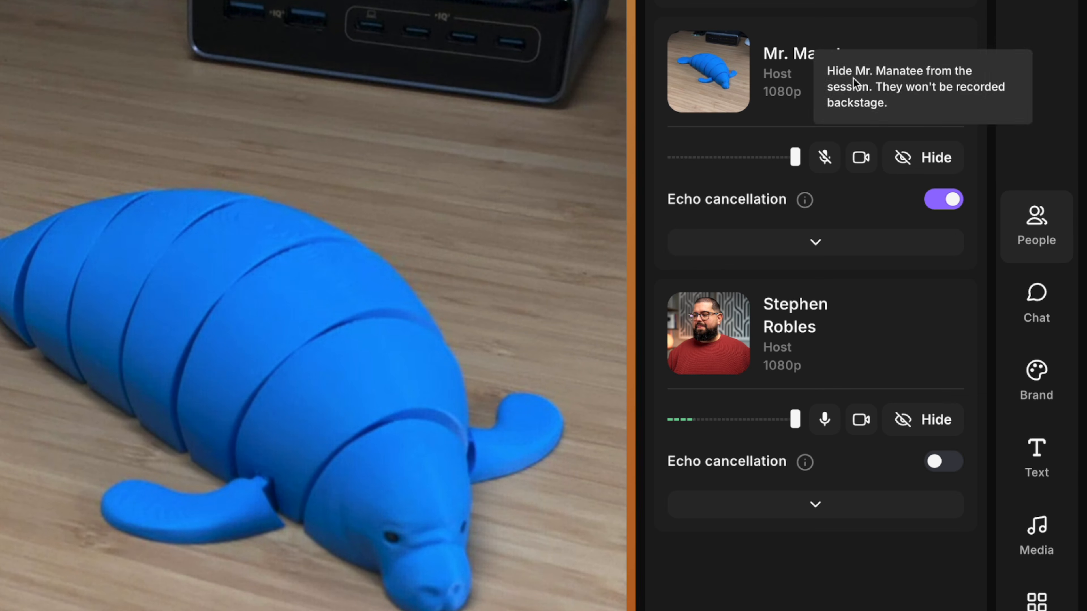
pyautogui.click(929, 171)
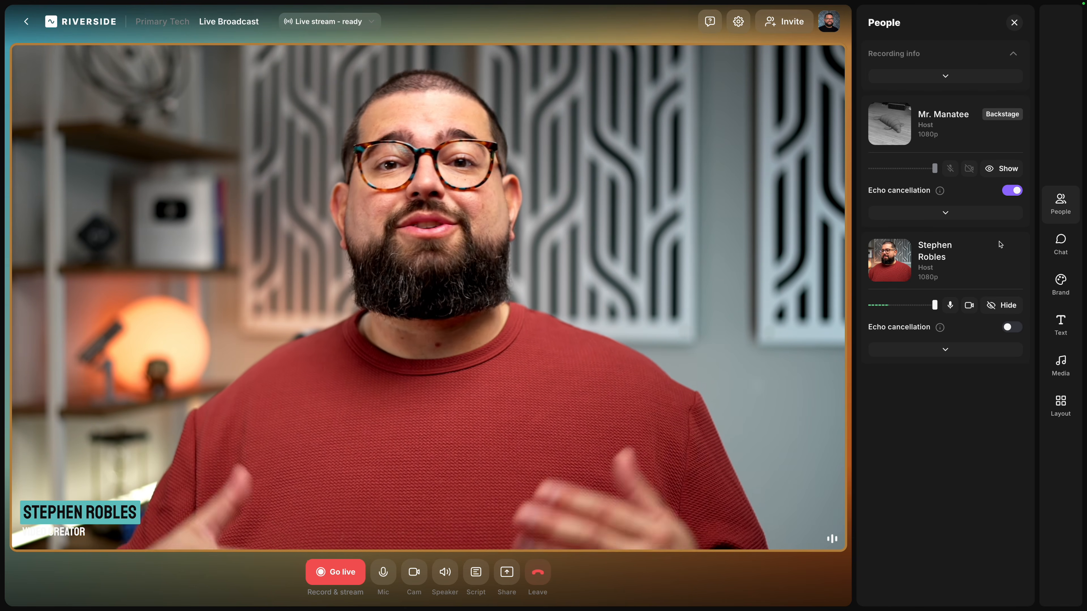
pyautogui.click(1004, 171)
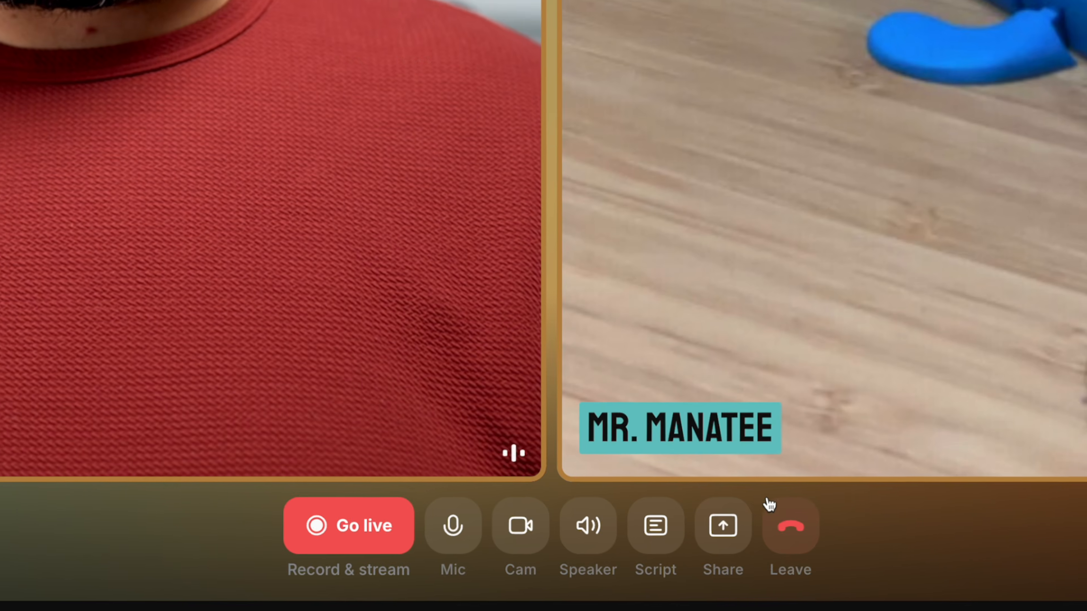
# - Check the browser tab and window sources for screen sharing and try to share the entire Screen 2
pyautogui.click(509, 572)
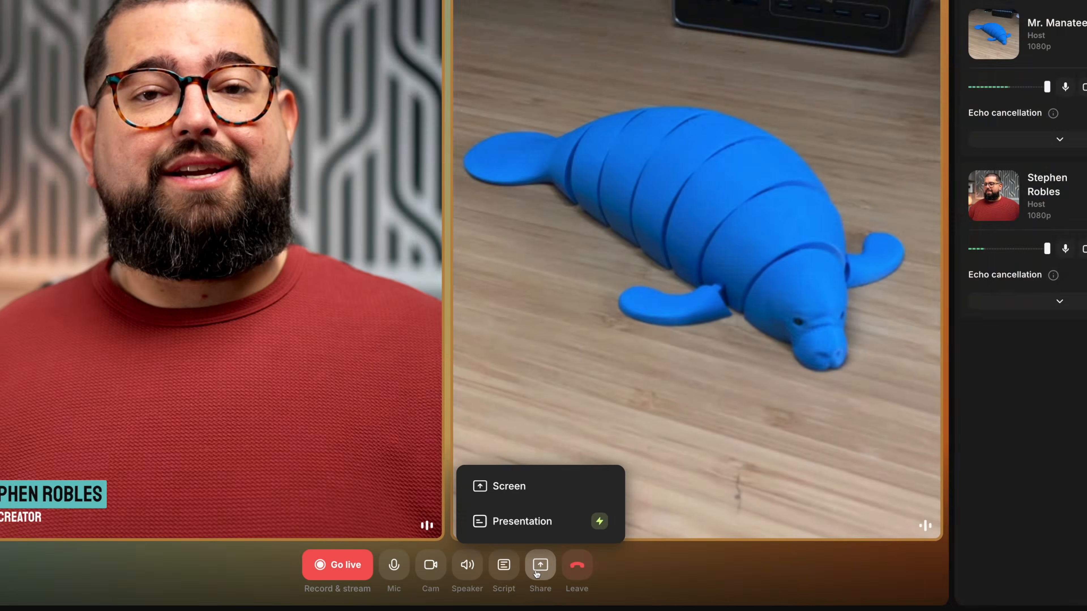
pyautogui.click(509, 486)
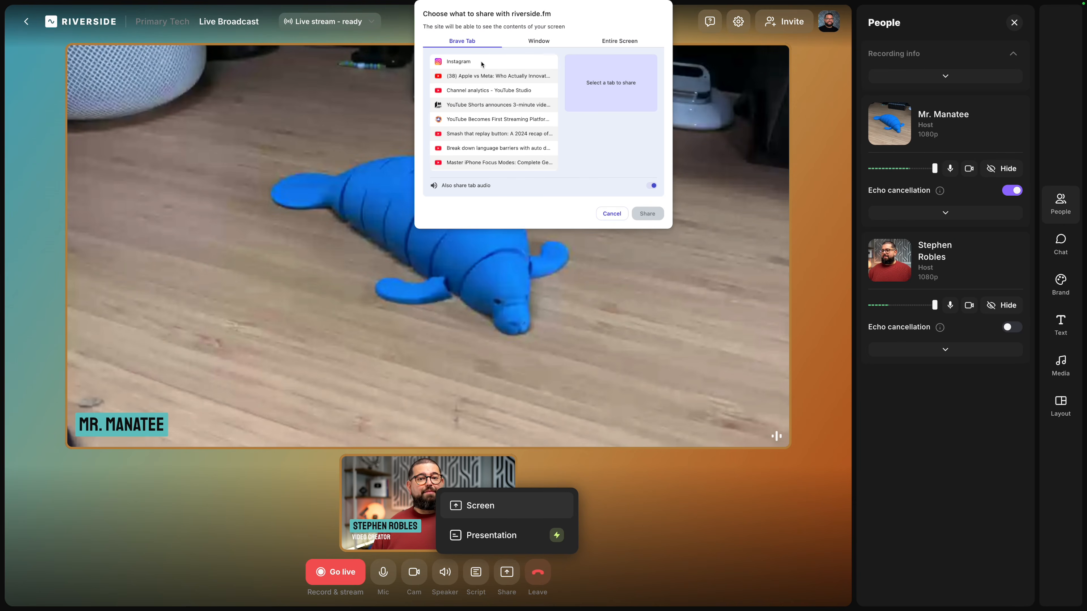
pyautogui.click(543, 40)
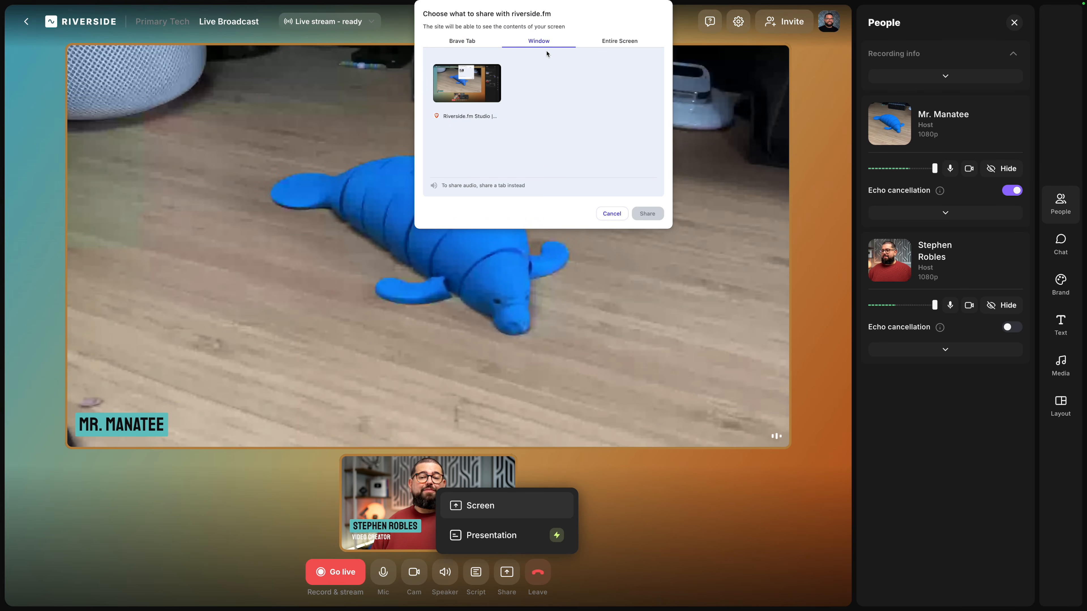
pyautogui.click(637, 41)
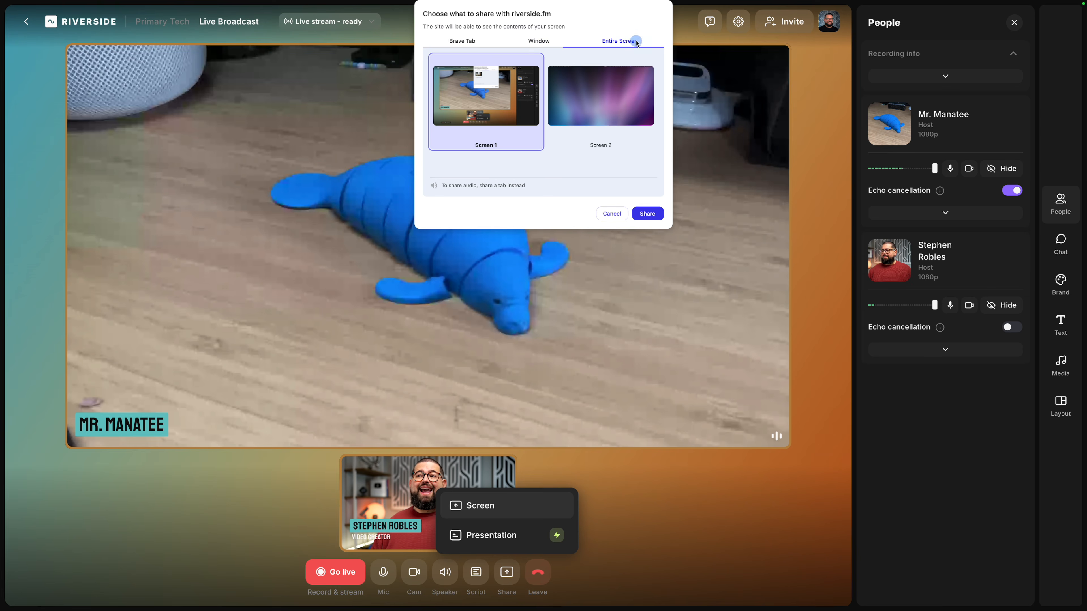
pyautogui.click(630, 111)
pyautogui.click(648, 214)
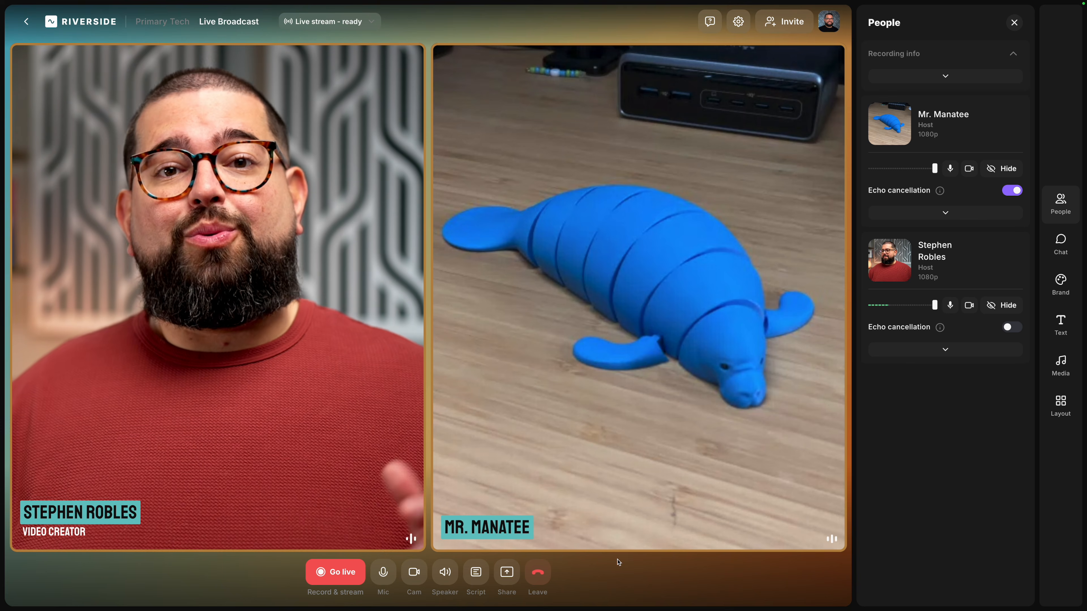
# - Show the script above the stage and look through its text
pyautogui.click(536, 574)
pyautogui.click(476, 572)
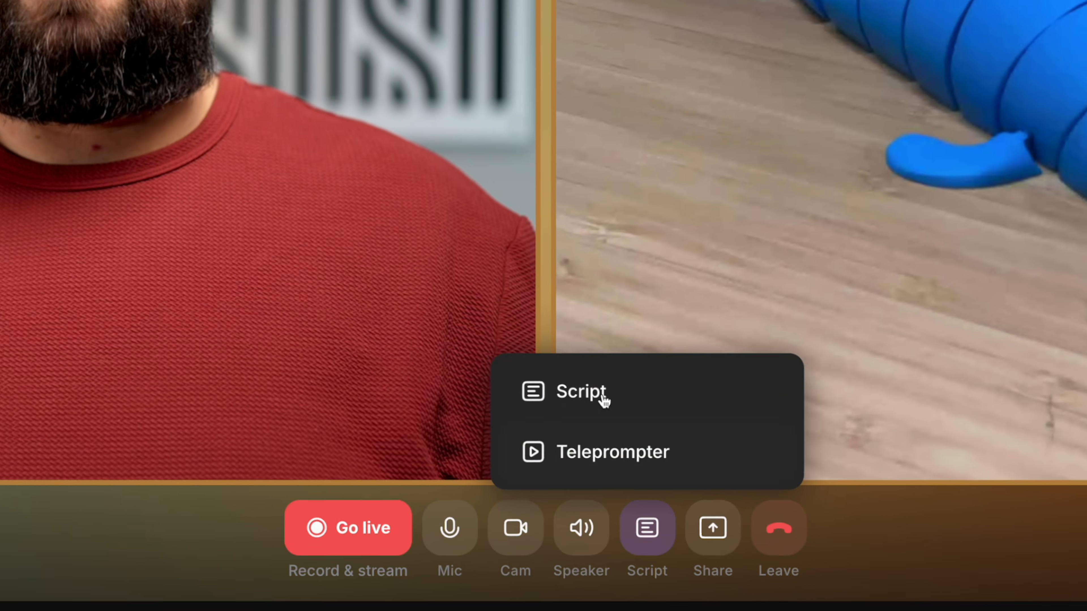
pyautogui.click(603, 401)
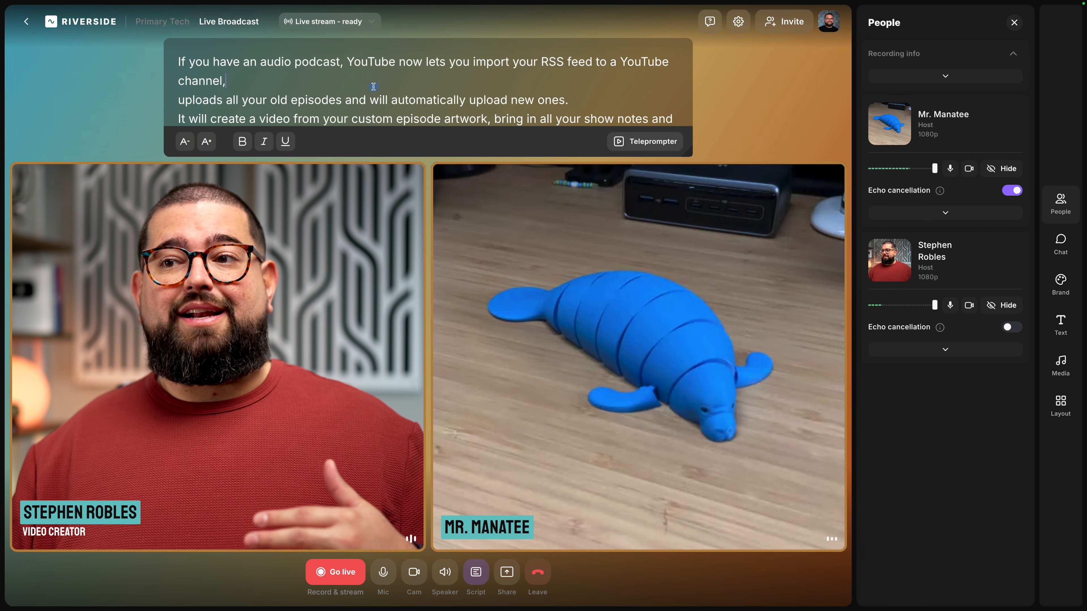
pyautogui.scroll(-5, 373, 87)
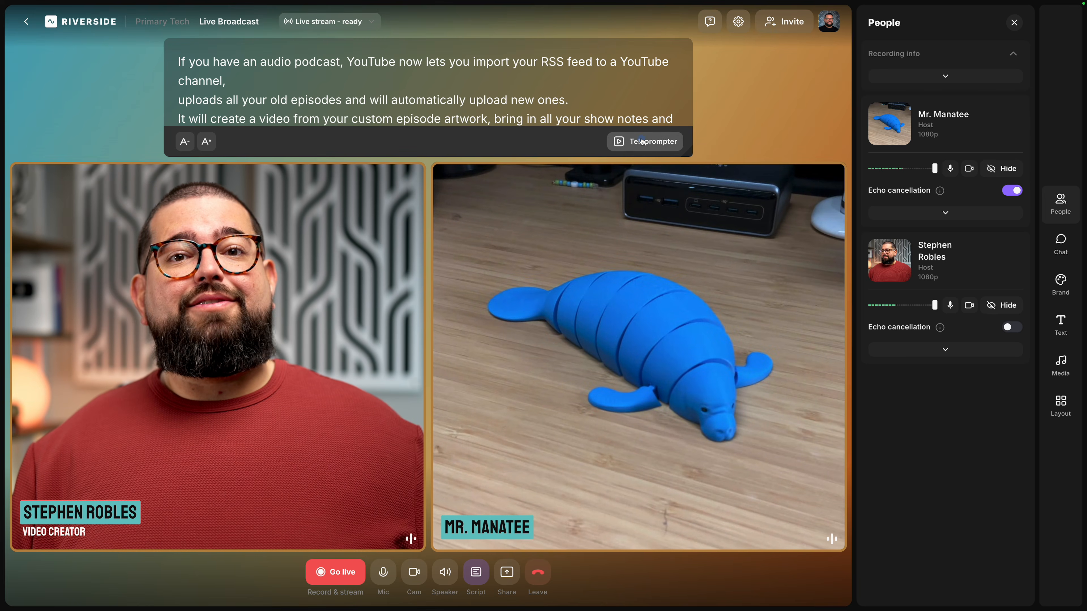
# - Play the script in the teleprompter and close it after checking how it scrolls
pyautogui.click(642, 141)
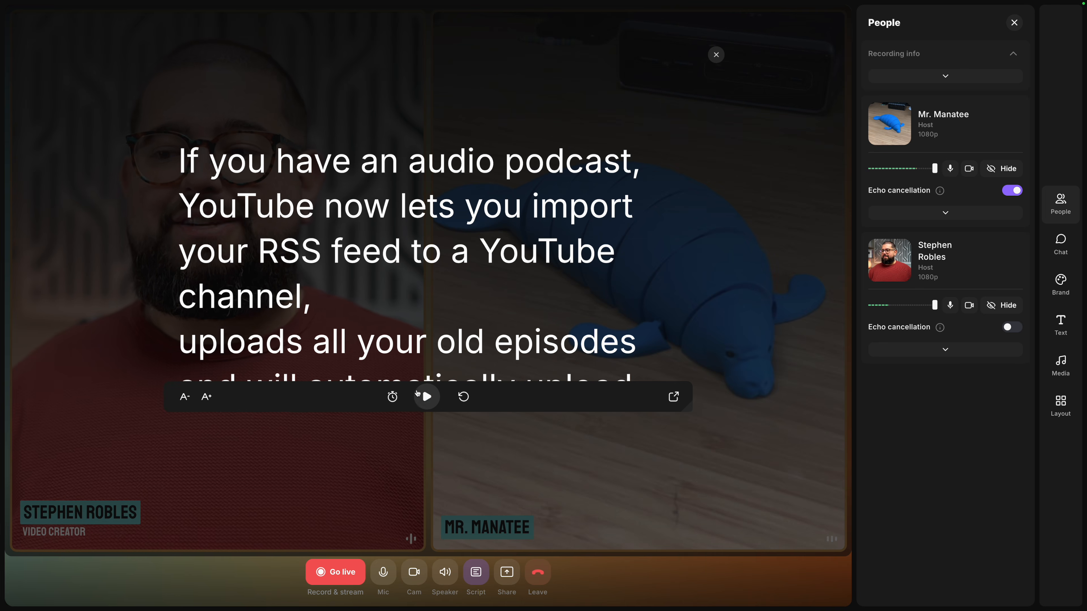
pyautogui.click(425, 396)
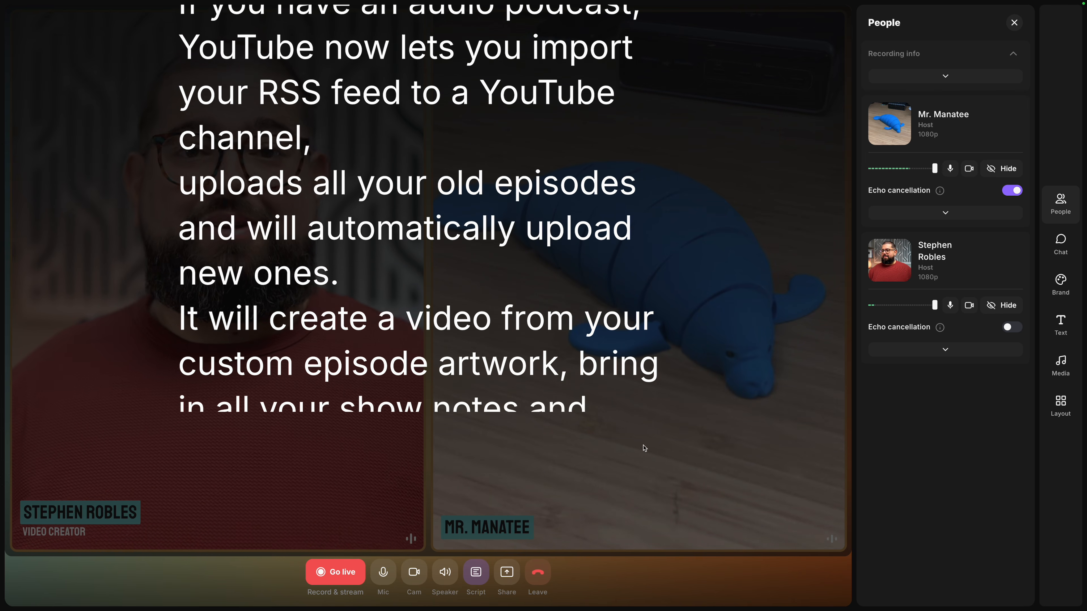
pyautogui.click(478, 578)
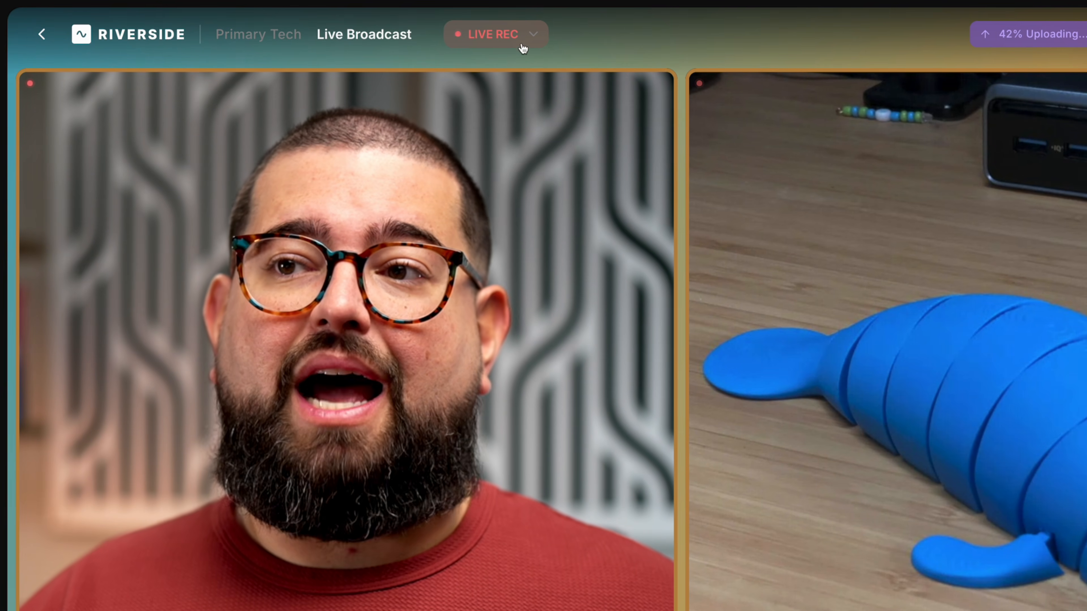
# - Open the Twitch page from the live stream destinations and send a stream chat message beginning "Loving the live"
pyautogui.click(522, 43)
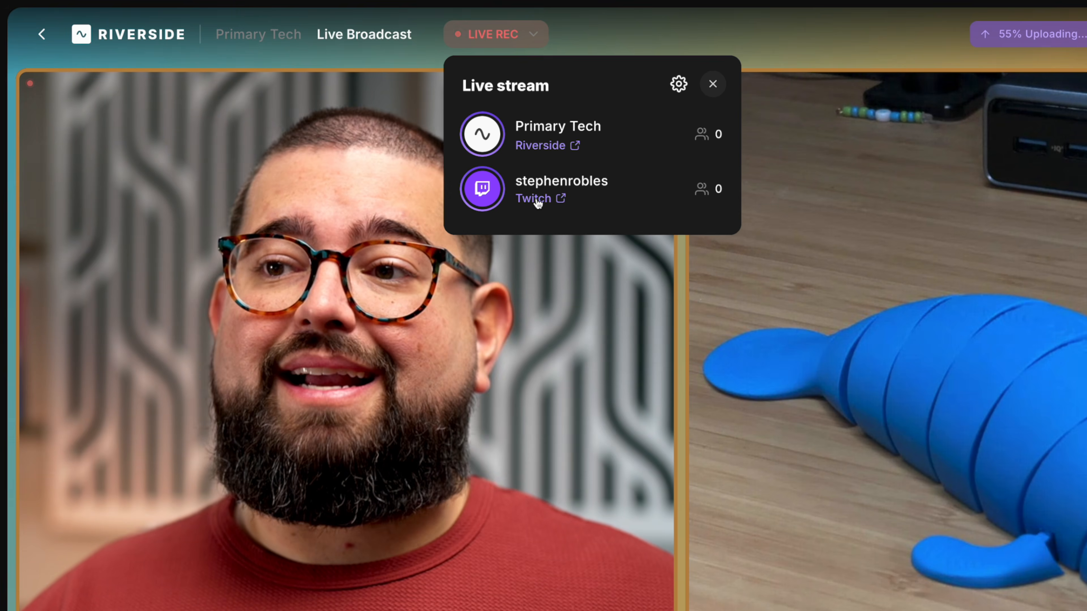
pyautogui.click(536, 200)
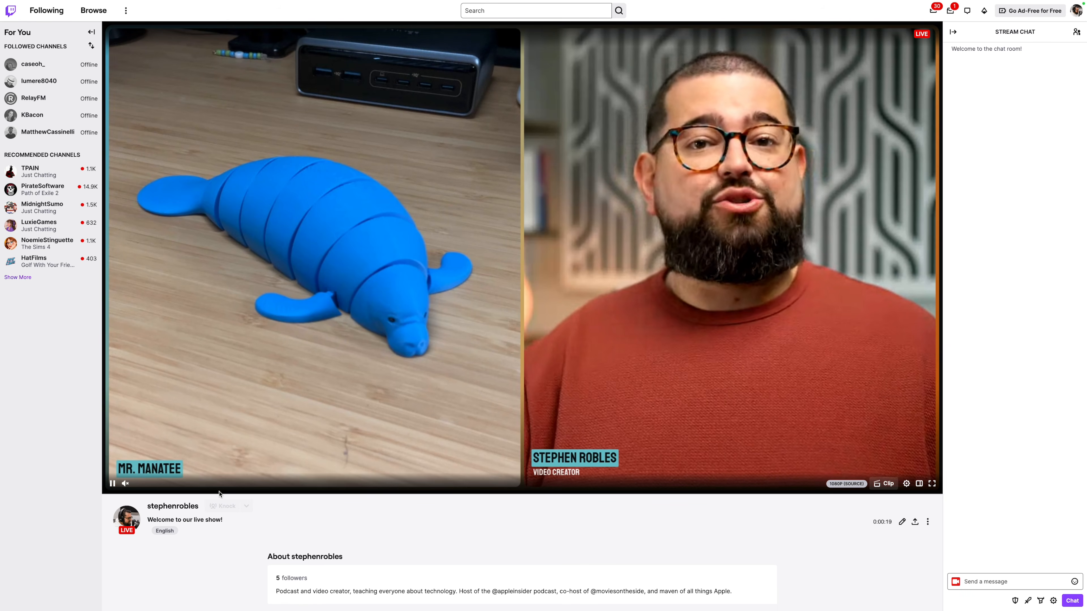
pyautogui.click(984, 582)
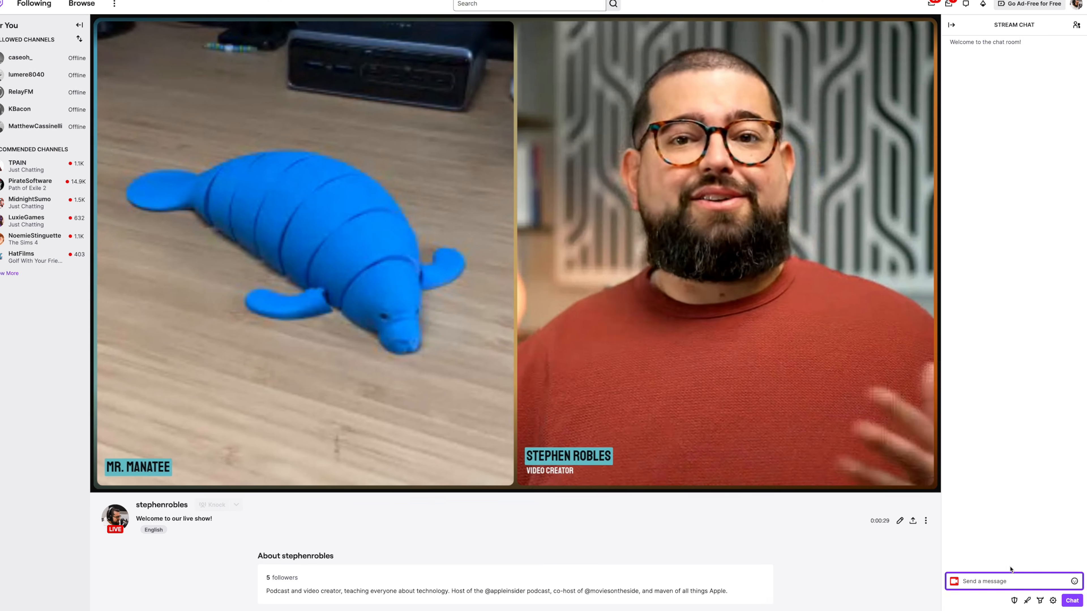
pyautogui.write('Loving the live strter')
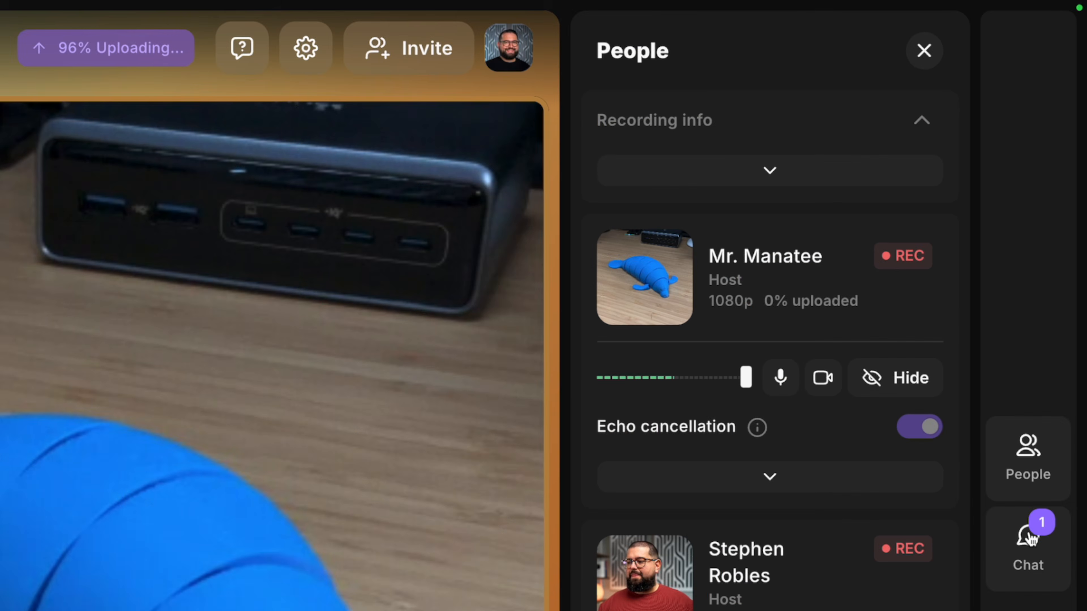
# - Open the live stream chat and show the Twitch viewer's message "Loving the live stream!" on the stream
pyautogui.click(1054, 341)
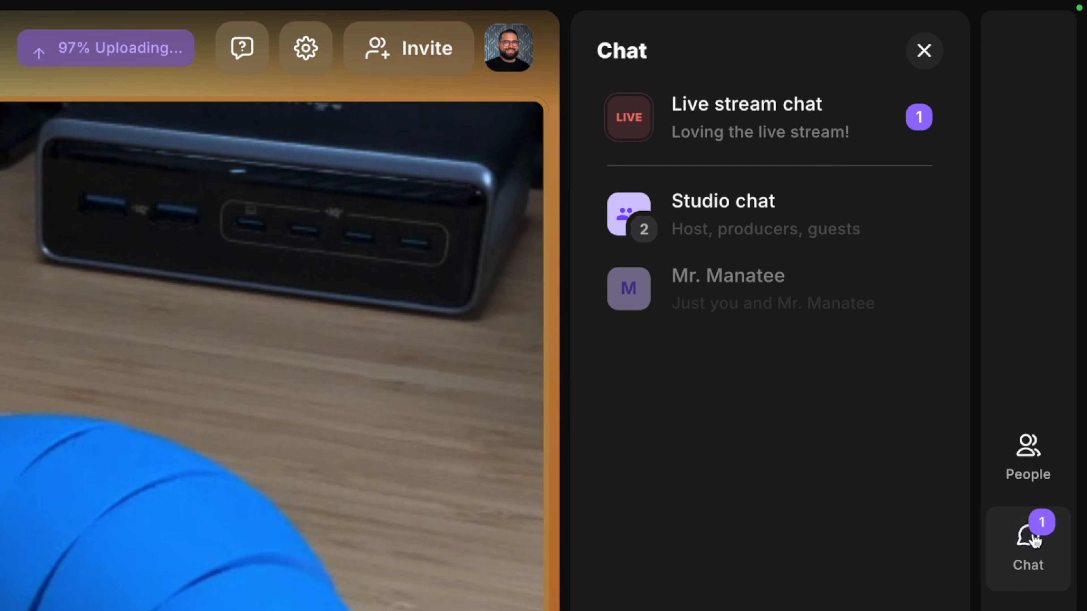
pyautogui.click(754, 122)
pyautogui.moveTo(750, 271)
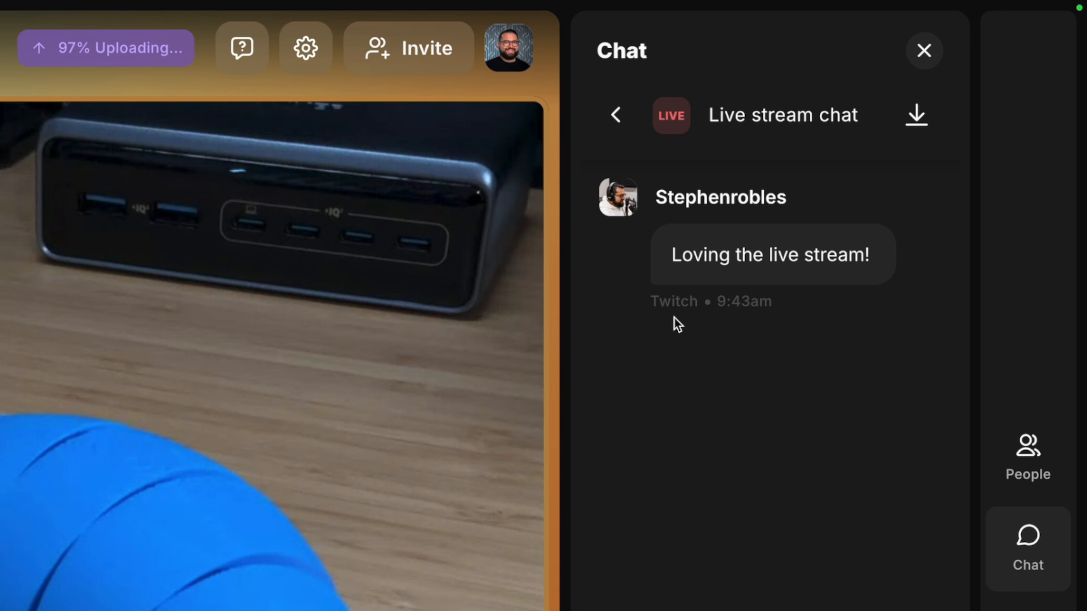
pyautogui.moveTo(737, 321)
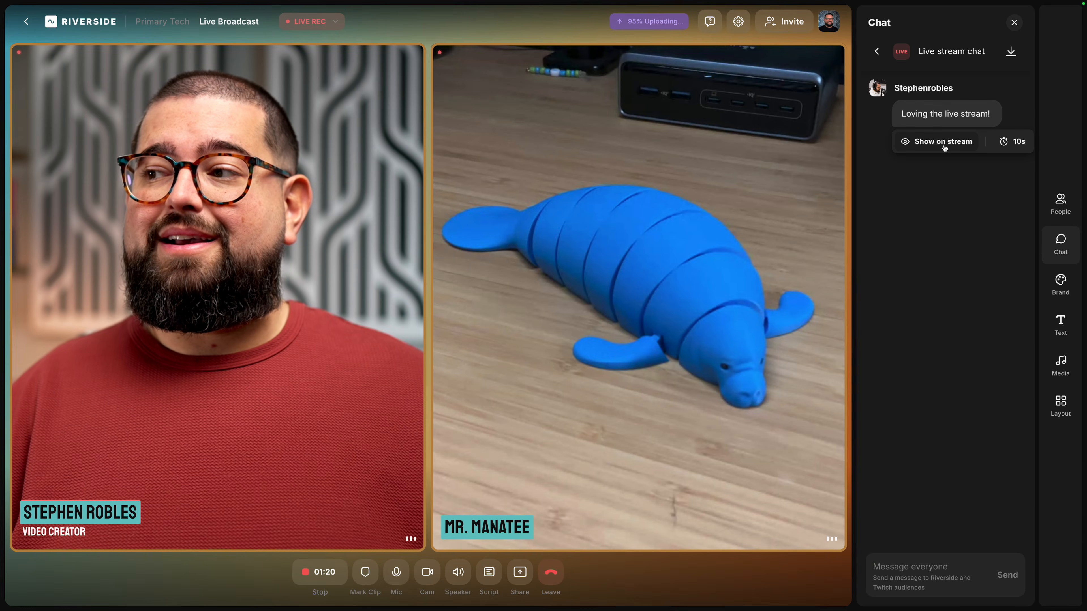
pyautogui.click(737, 317)
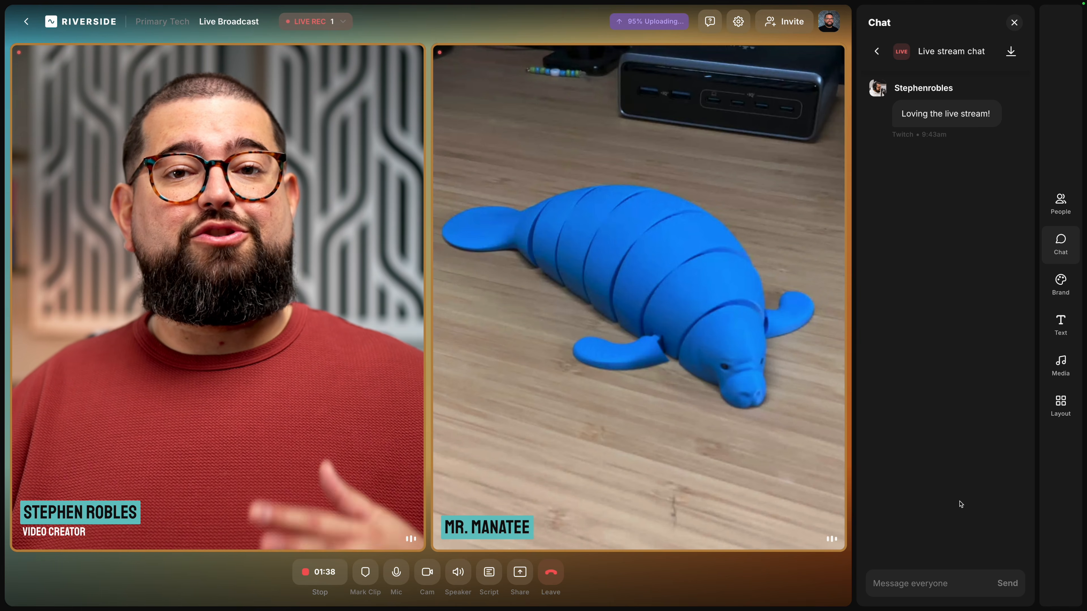
# - Send the reply "Thanks! We hope you find it valuable" to everyone in the live stream chat and check the live status details
pyautogui.click(932, 583)
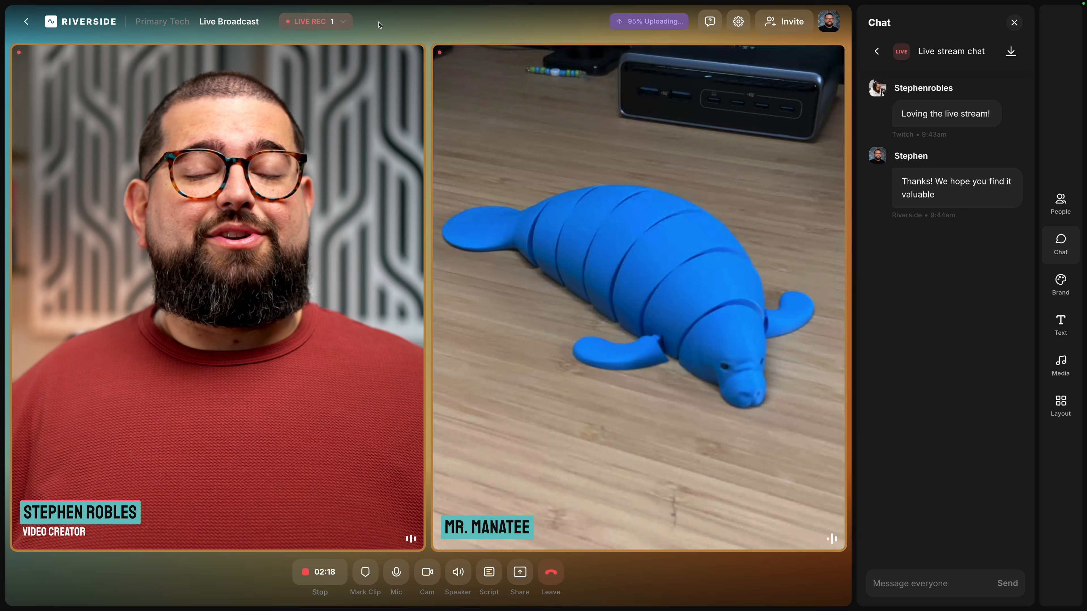
pyautogui.click(347, 24)
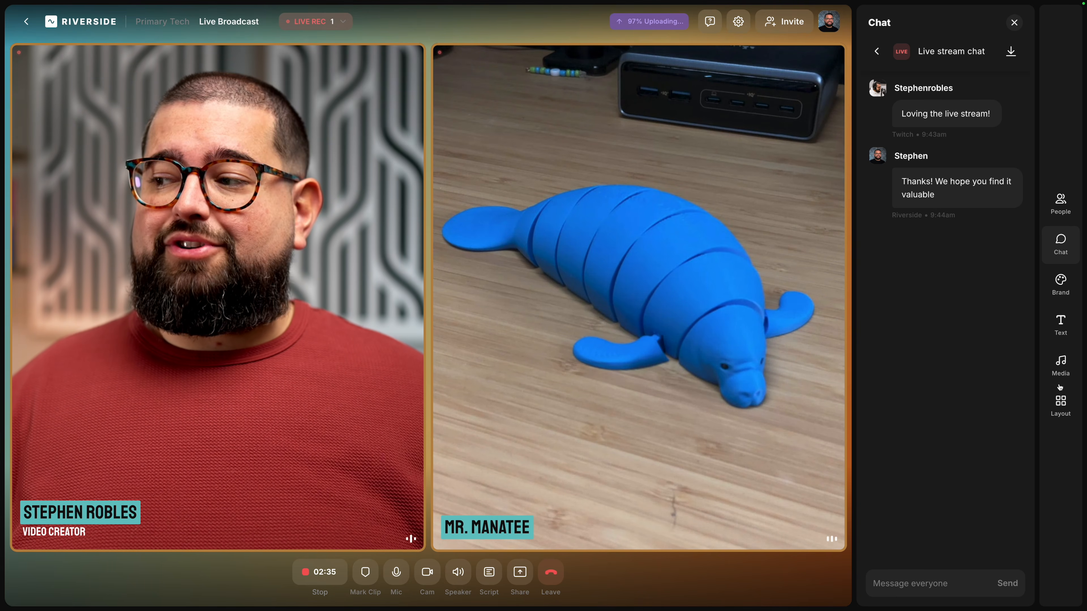
# - Preview the "Get Ready" video clip from the media library and share the entire Screen 2
pyautogui.click(1068, 371)
pyautogui.click(997, 531)
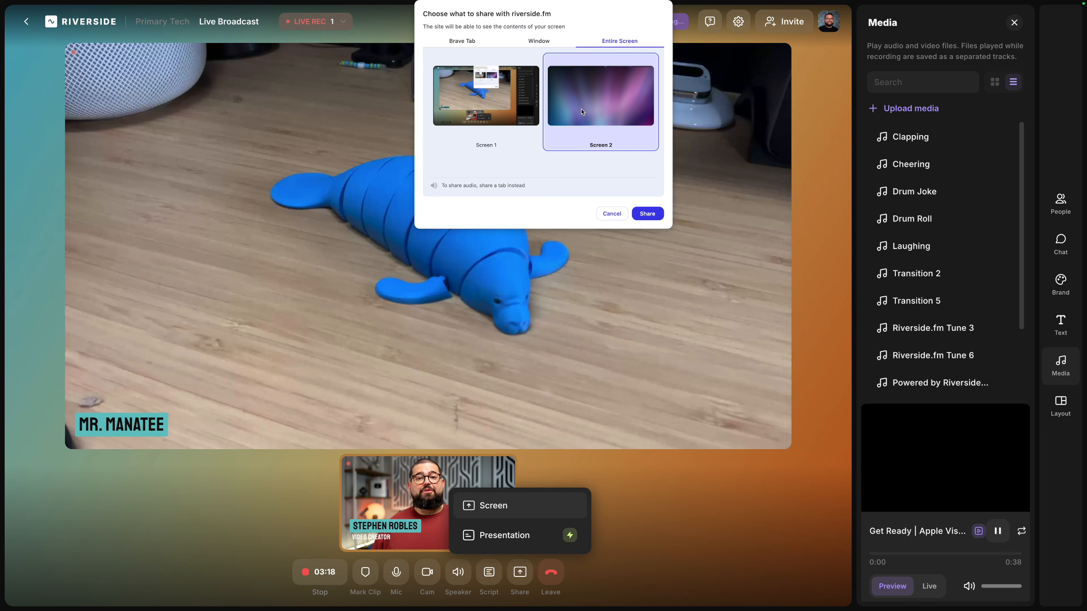
pyautogui.click(641, 218)
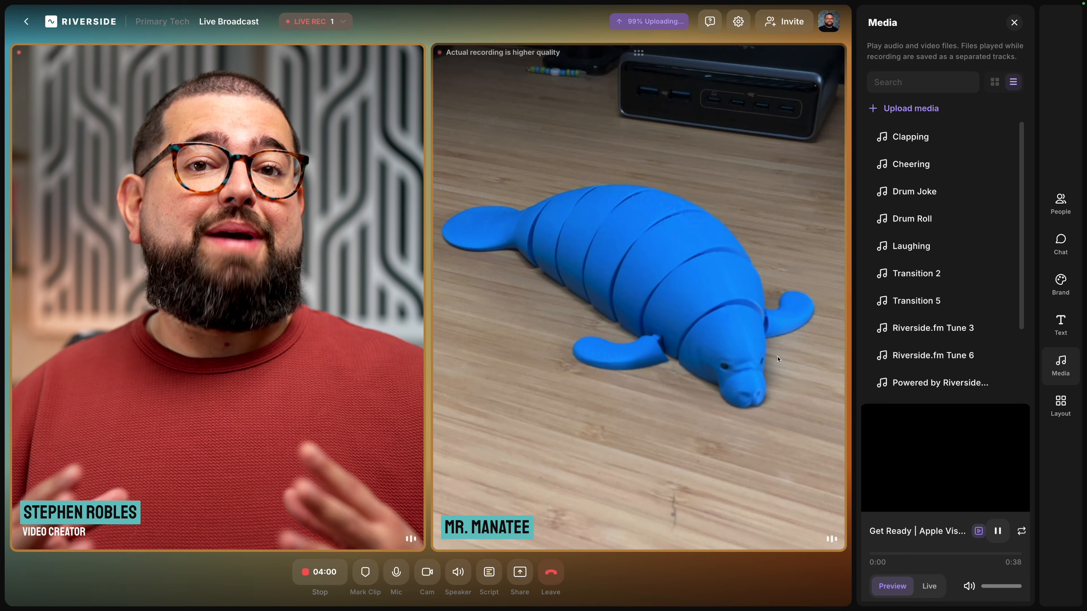
# - Open all studio settings, review the advanced live call quality options for pausing uploads and low data mode, and close them
pyautogui.moveTo(776, 361)
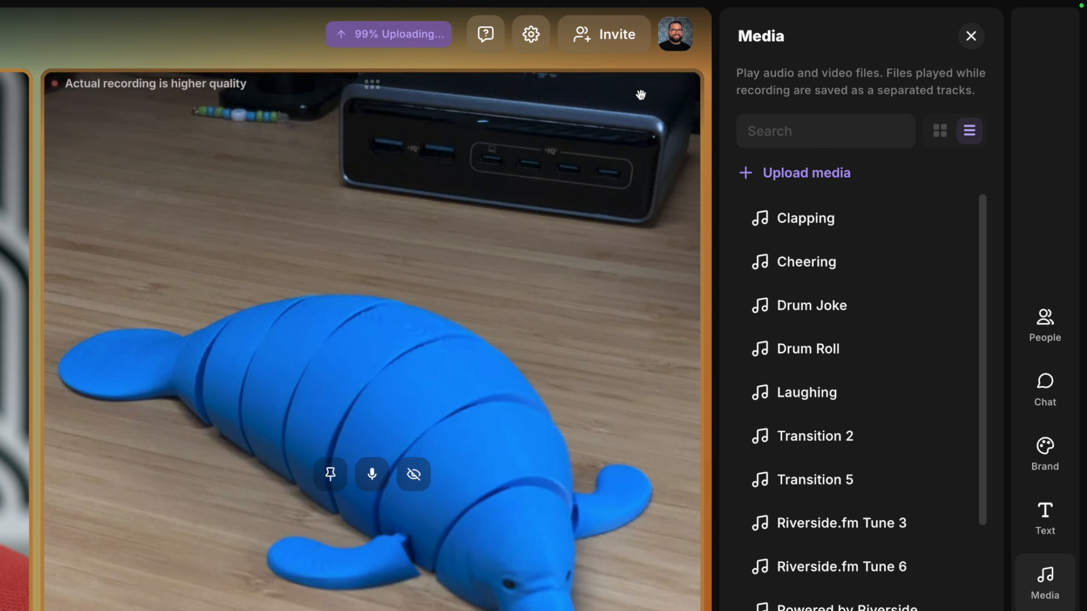
pyautogui.click(538, 39)
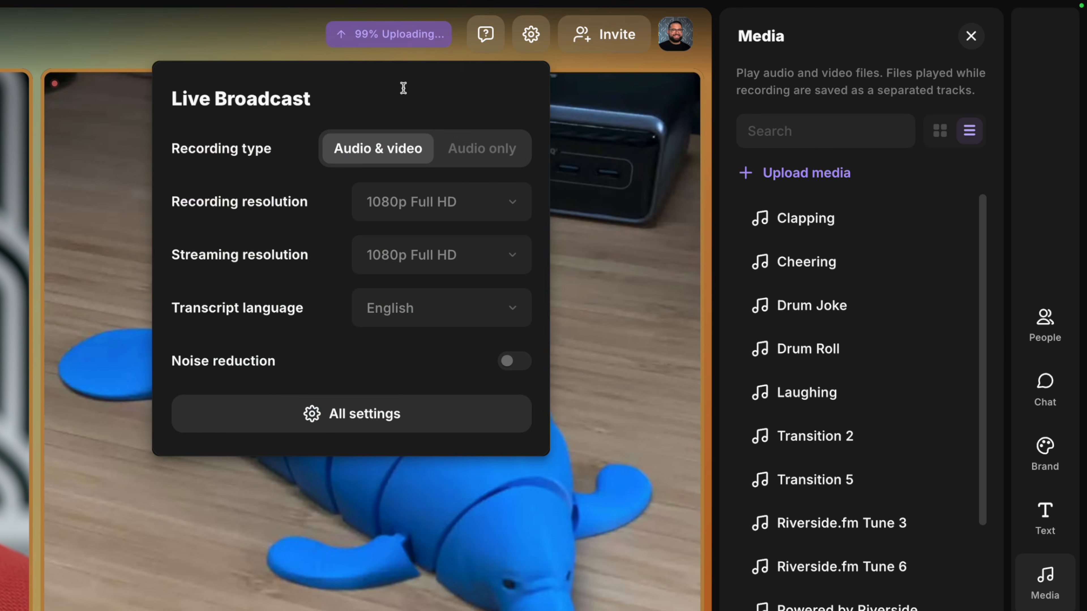
pyautogui.click(296, 410)
pyautogui.click(368, 298)
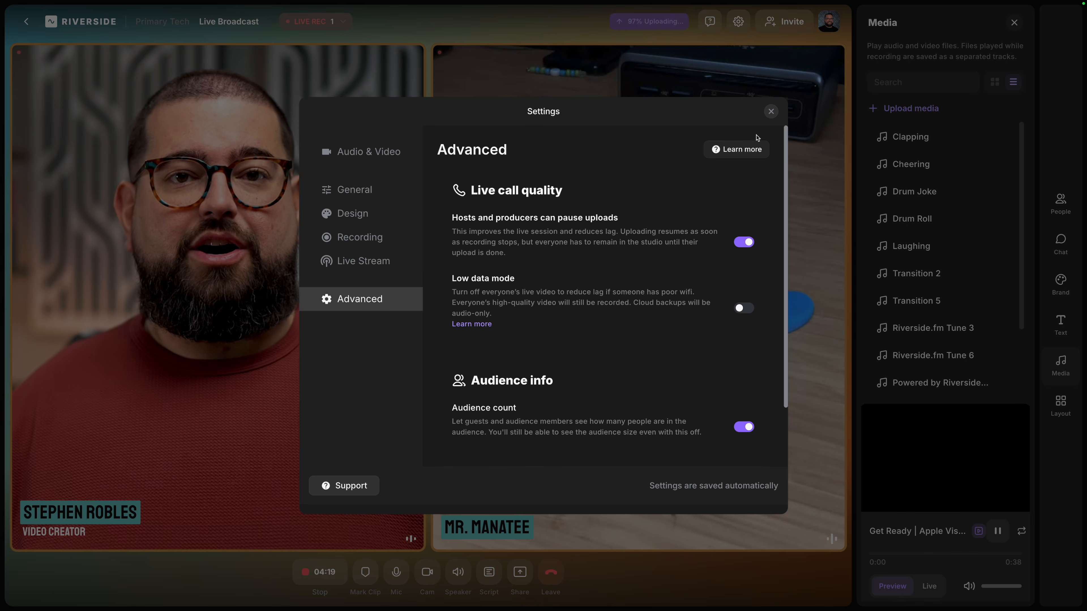
pyautogui.click(770, 112)
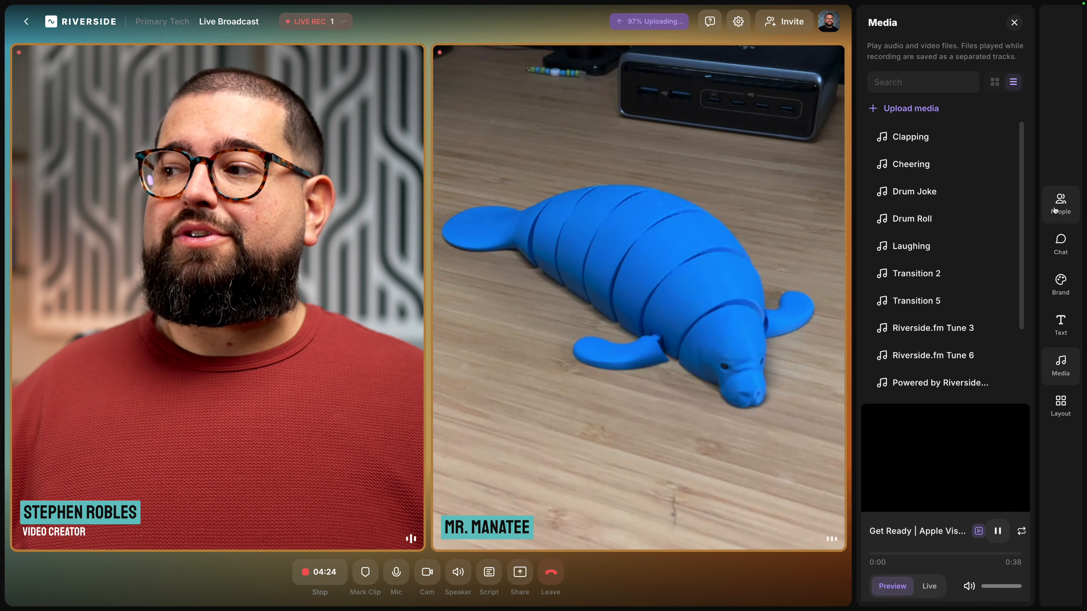
# - Expand both participants' details in the people list and pause the upload of the participant showing the toy manatee
pyautogui.click(1055, 208)
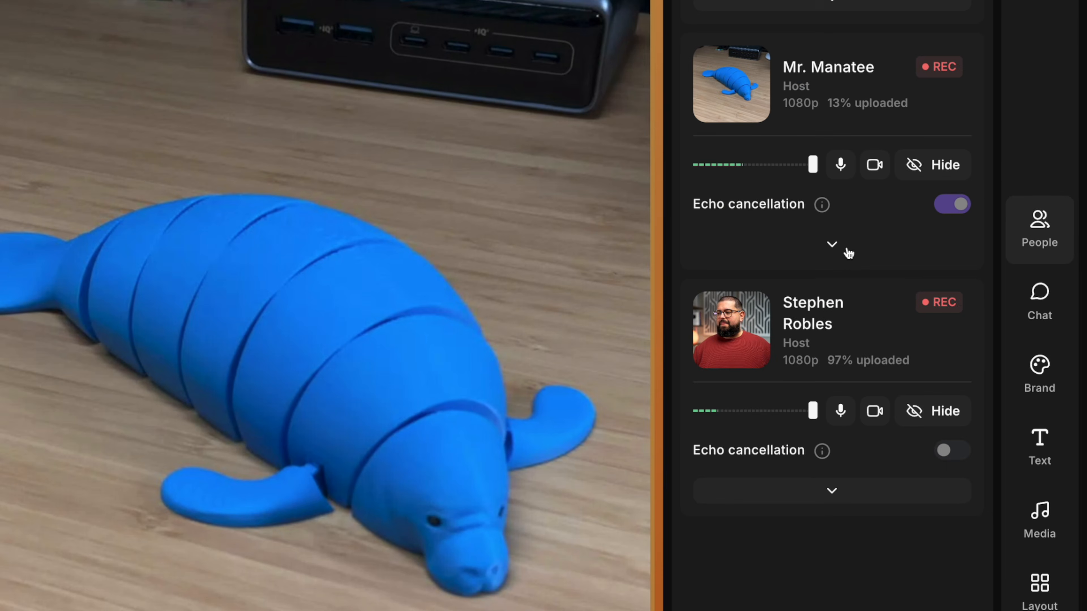
pyautogui.click(949, 213)
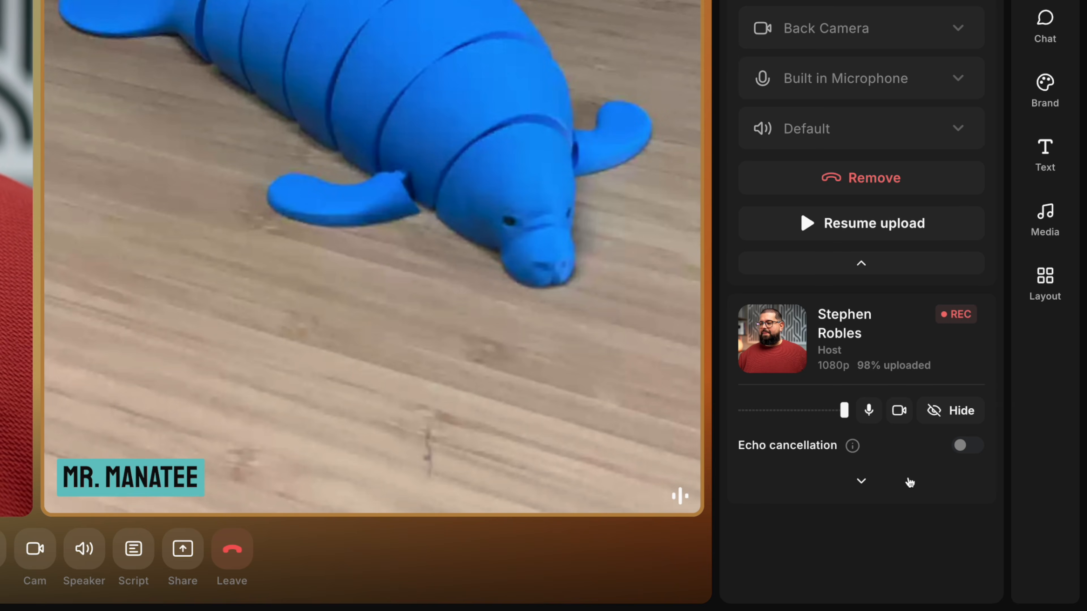
pyautogui.click(909, 480)
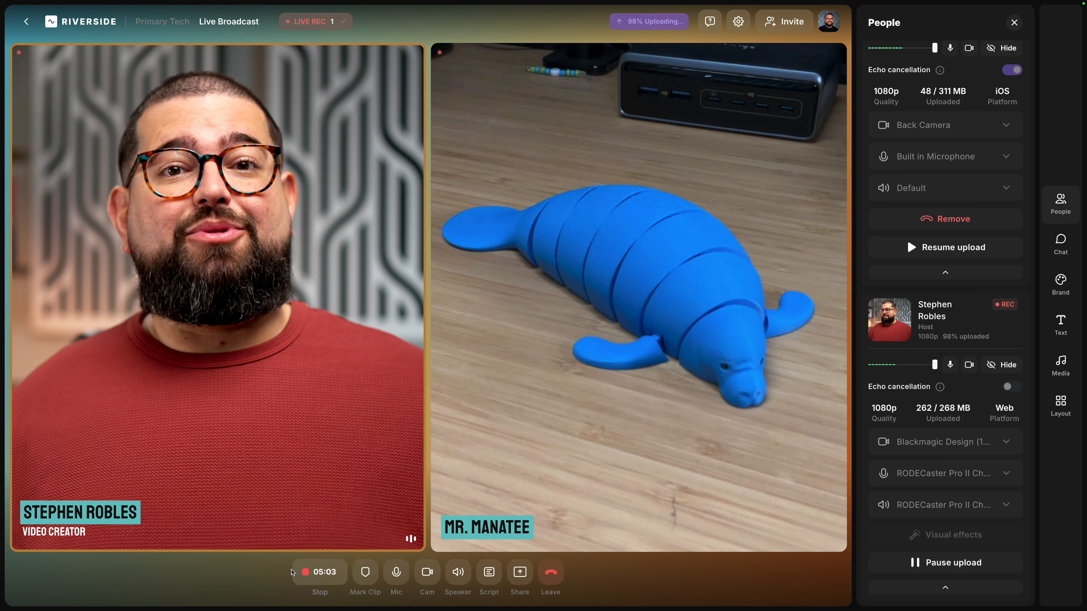
# - Stop the live recording and check the upload progress of each track
pyautogui.click(304, 574)
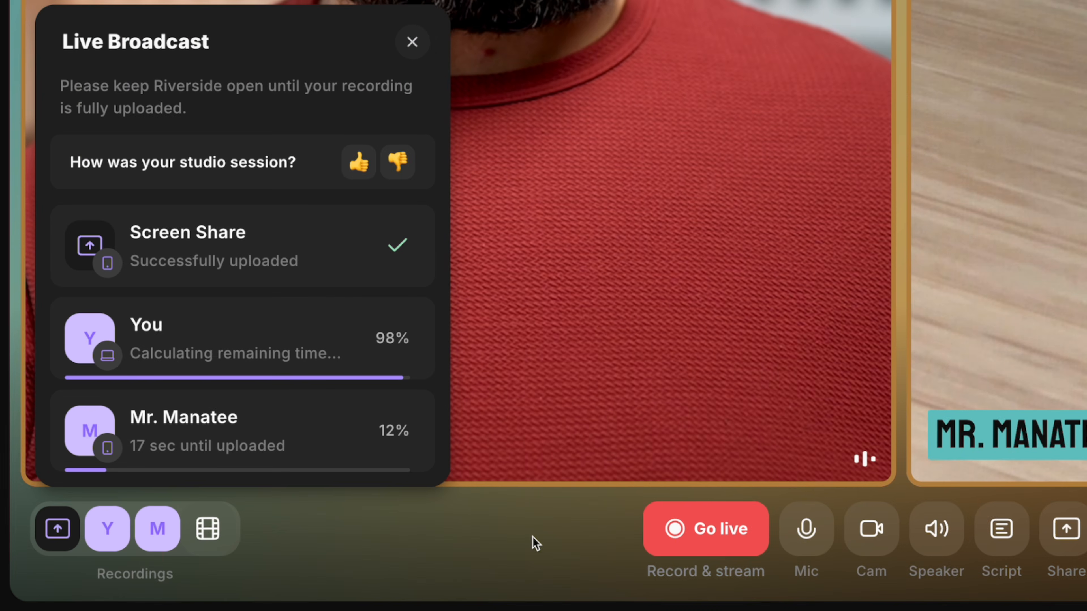
pyautogui.moveTo(294, 436)
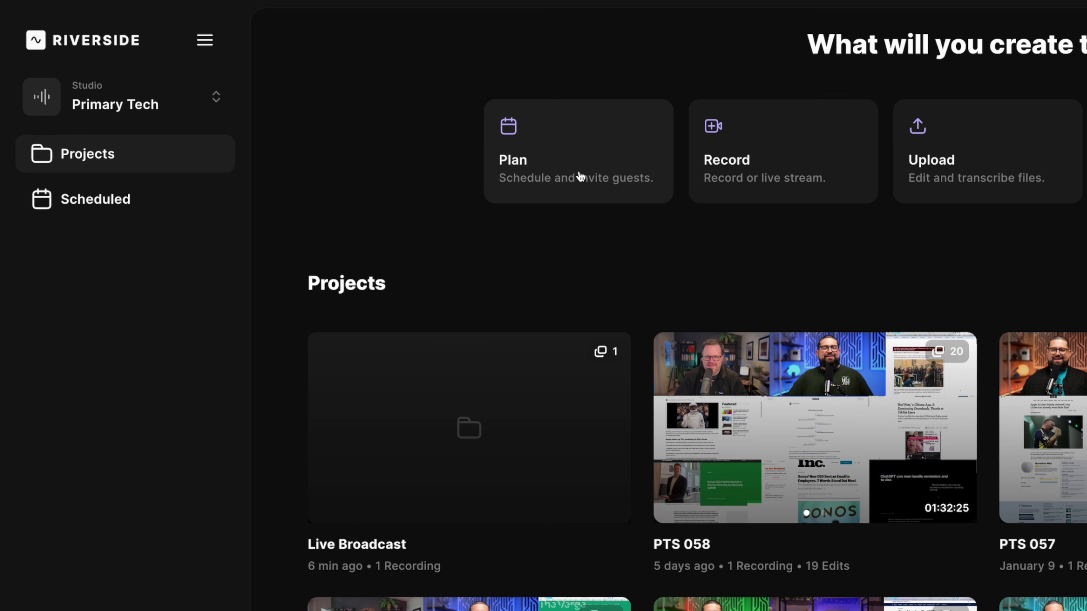
# - Start scheduling a new session from the projects dashboard and name it "YouTube Growth LIVE"
pyautogui.click(365, 110)
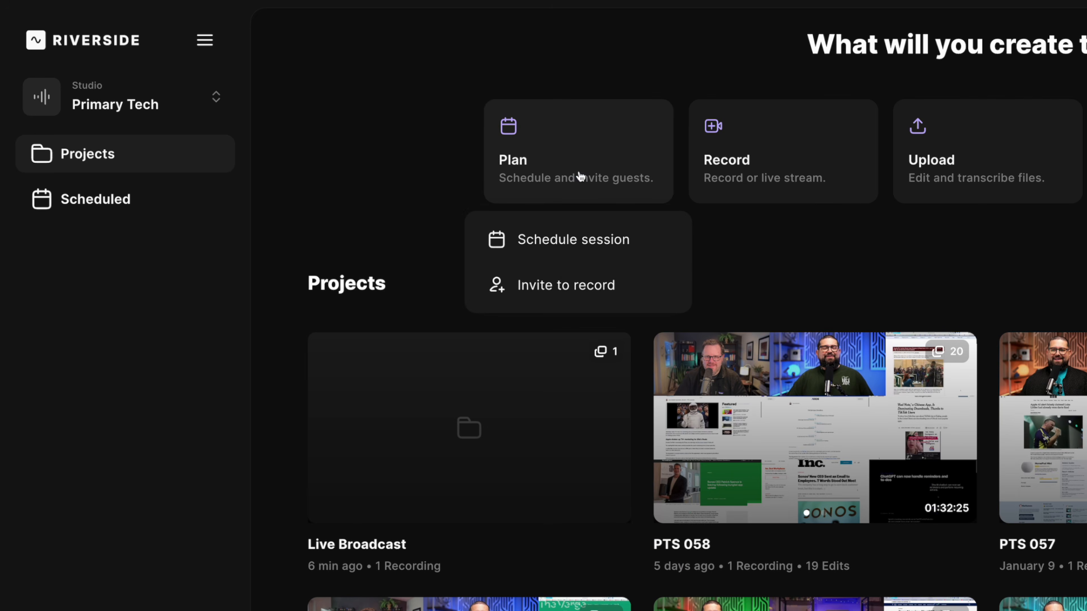
pyautogui.click(580, 243)
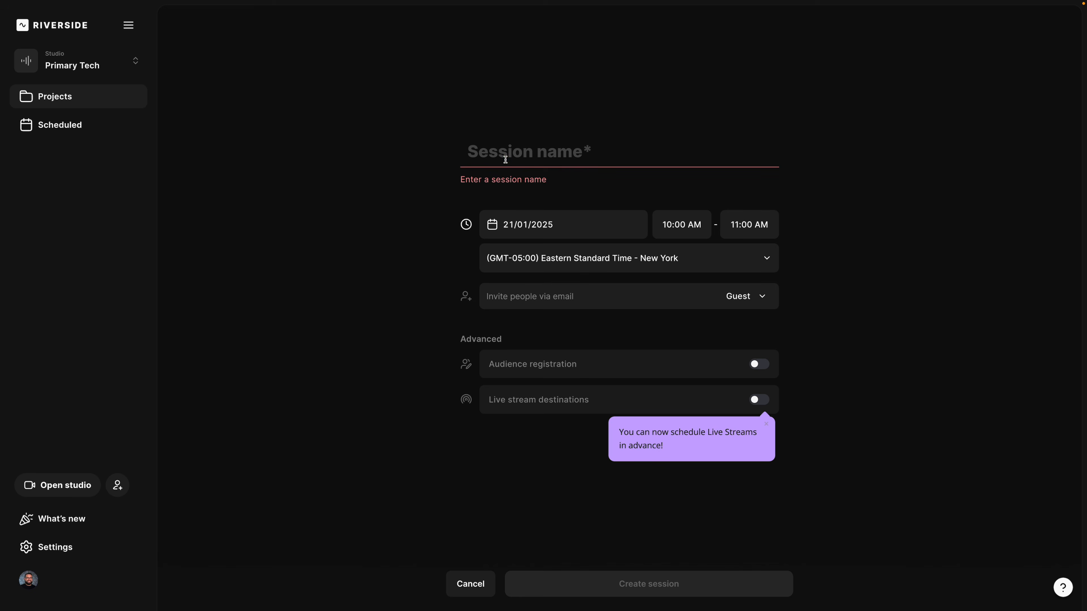
pyautogui.write('YouTube Growth LIVE')
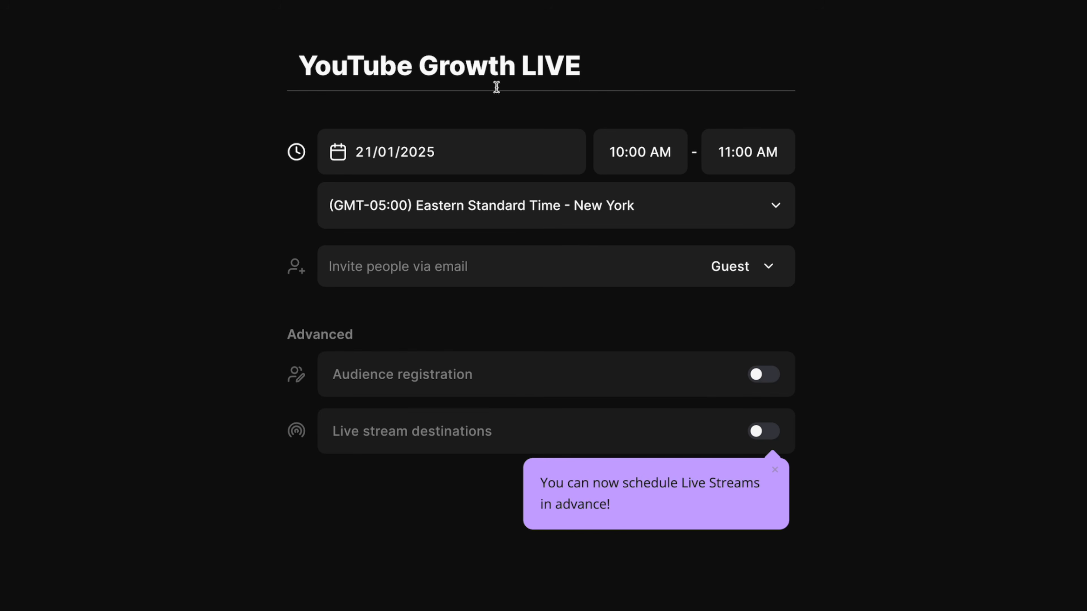
# - Set the session to 22/01/2025 from 12:00 PM to 12:15 PM and open the email invitation entry
pyautogui.click(502, 146)
pyautogui.click(472, 395)
pyautogui.click(646, 158)
pyautogui.scroll(-5, 641, 249)
pyautogui.click(638, 257)
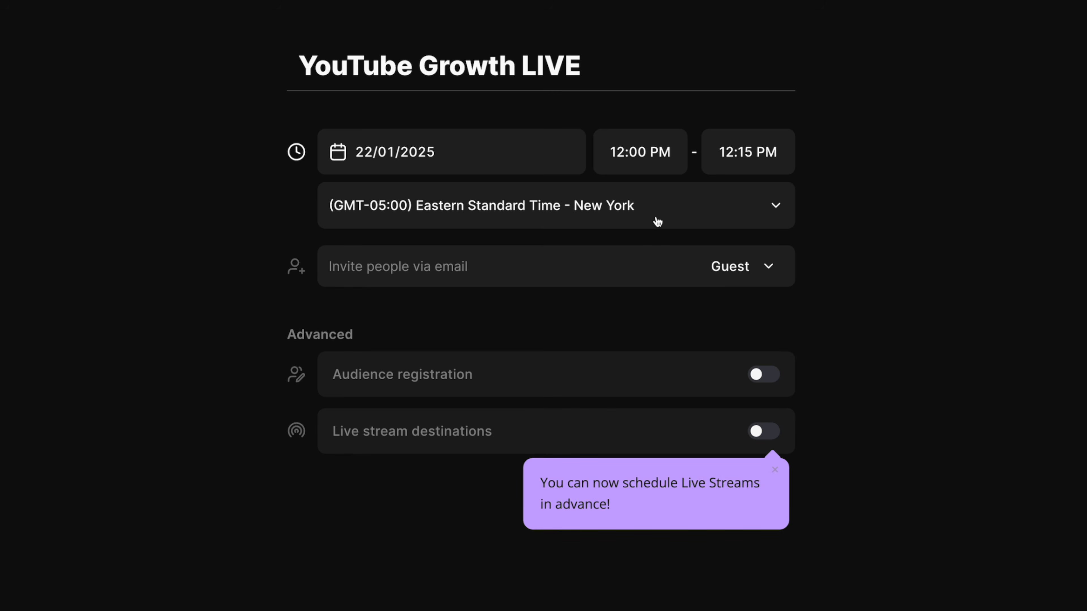
pyautogui.click(463, 266)
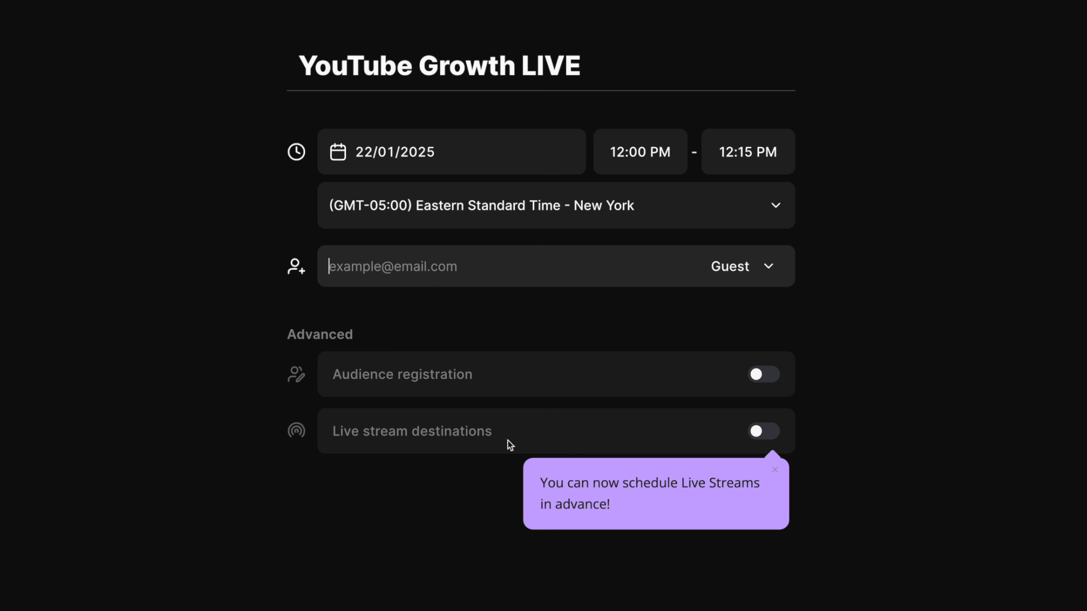
# - Turn on live stream destinations, enable the Riversidefm YouTube channel and add the "YouTube Studio Anywhere" thumbnail
pyautogui.click(762, 432)
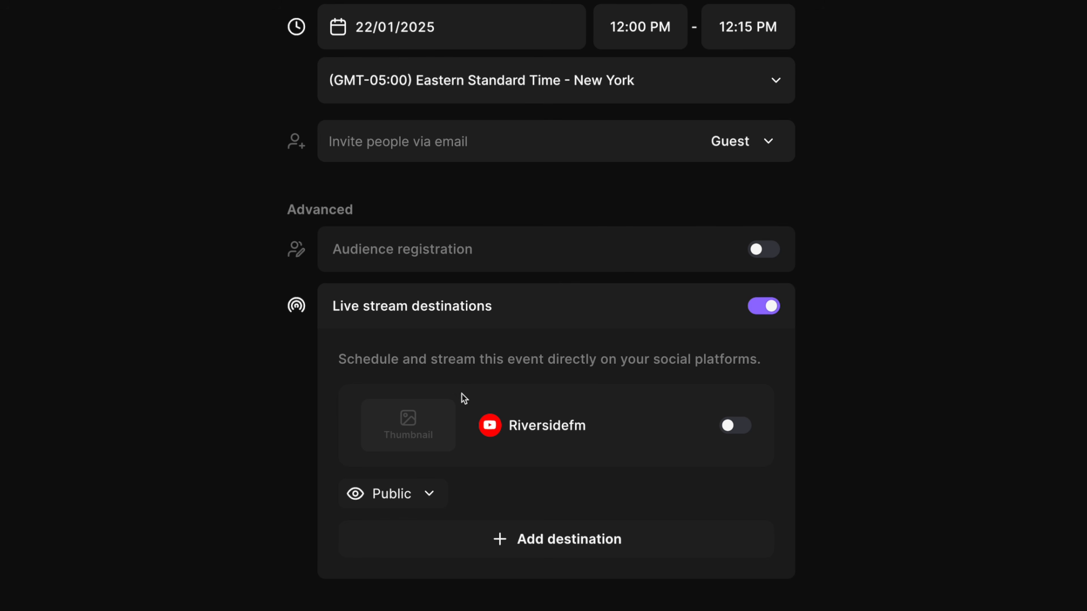
pyautogui.click(735, 425)
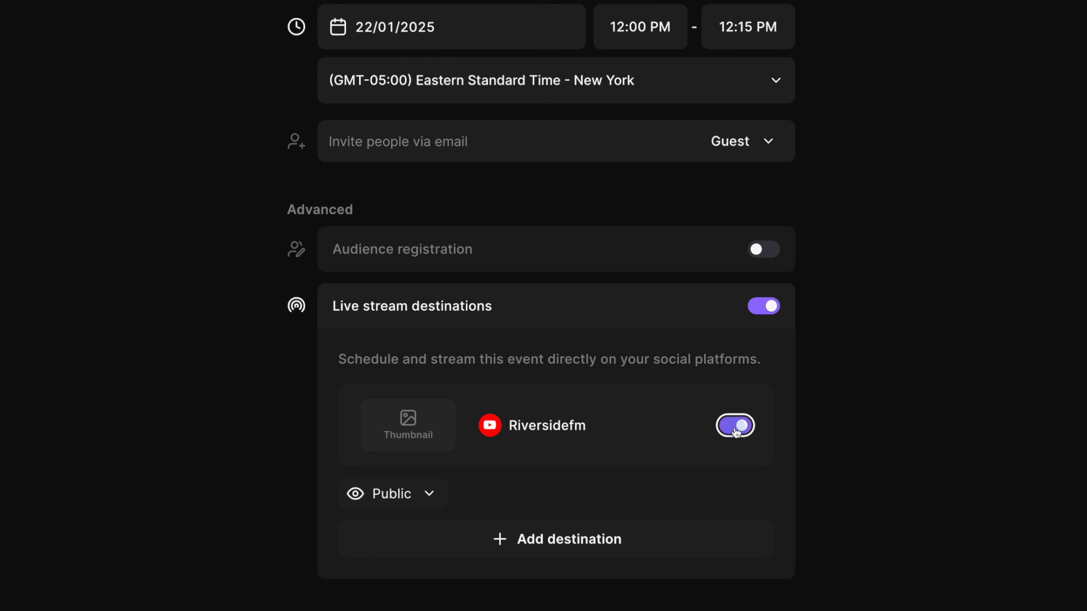
pyautogui.click(408, 432)
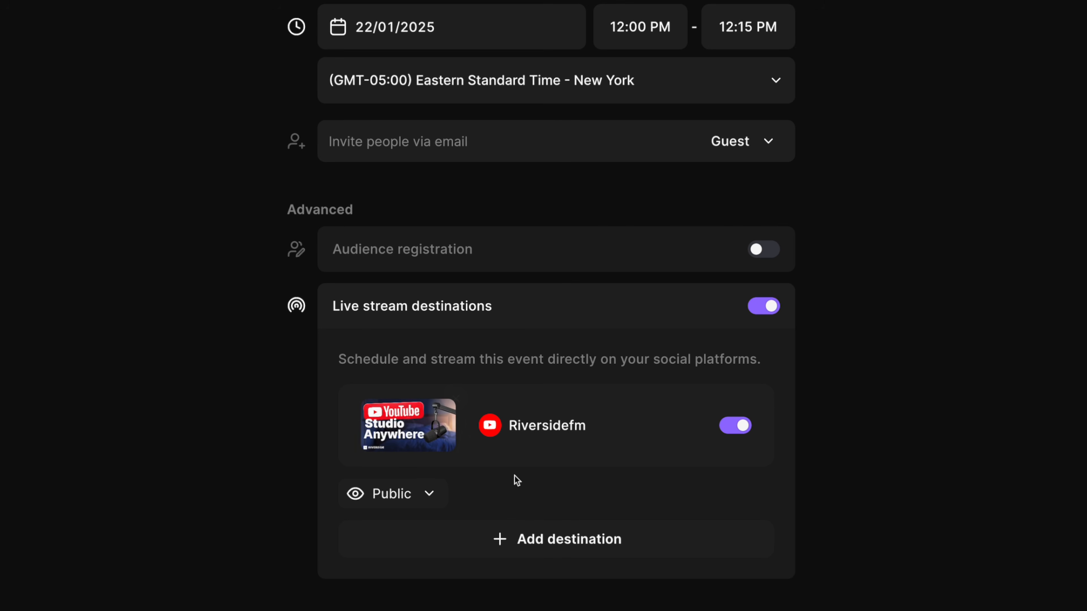
# - Look through the stream's visibility options and the platforms that can be added as further destinations
pyautogui.click(428, 494)
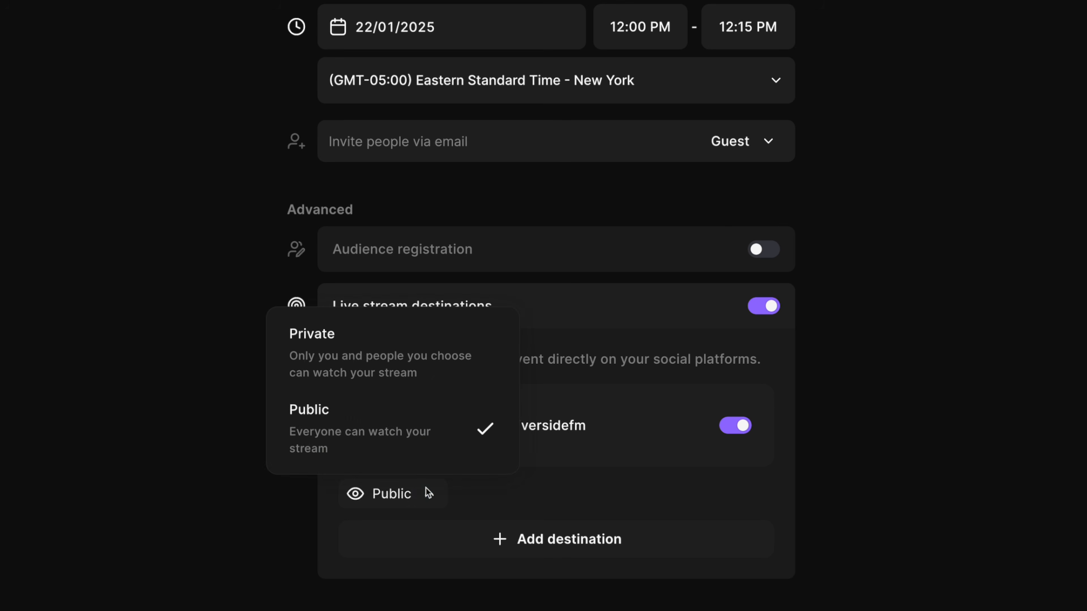
pyautogui.click(914, 517)
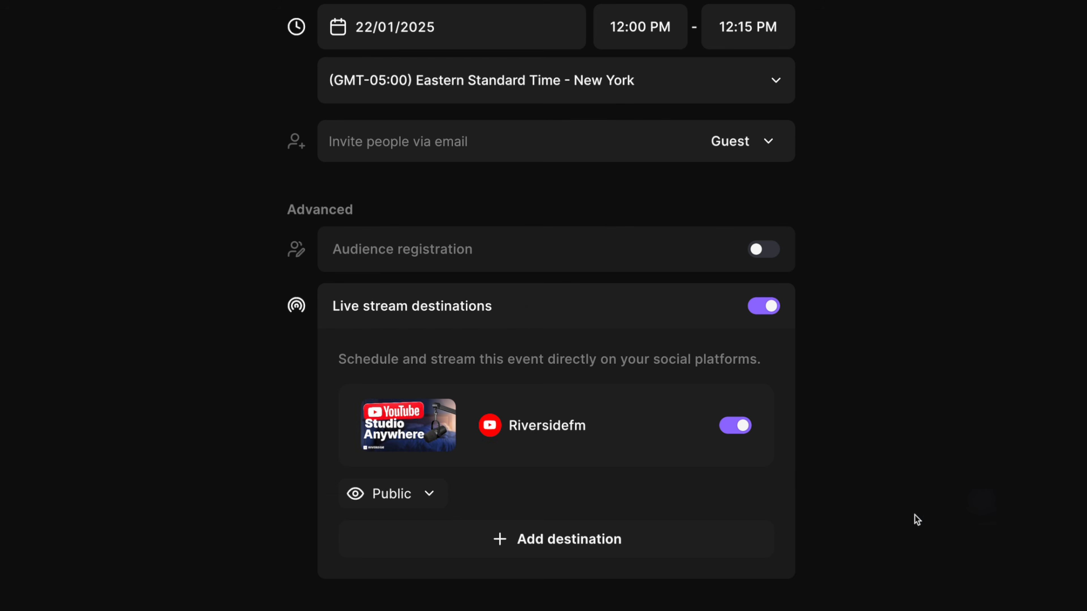
pyautogui.click(625, 541)
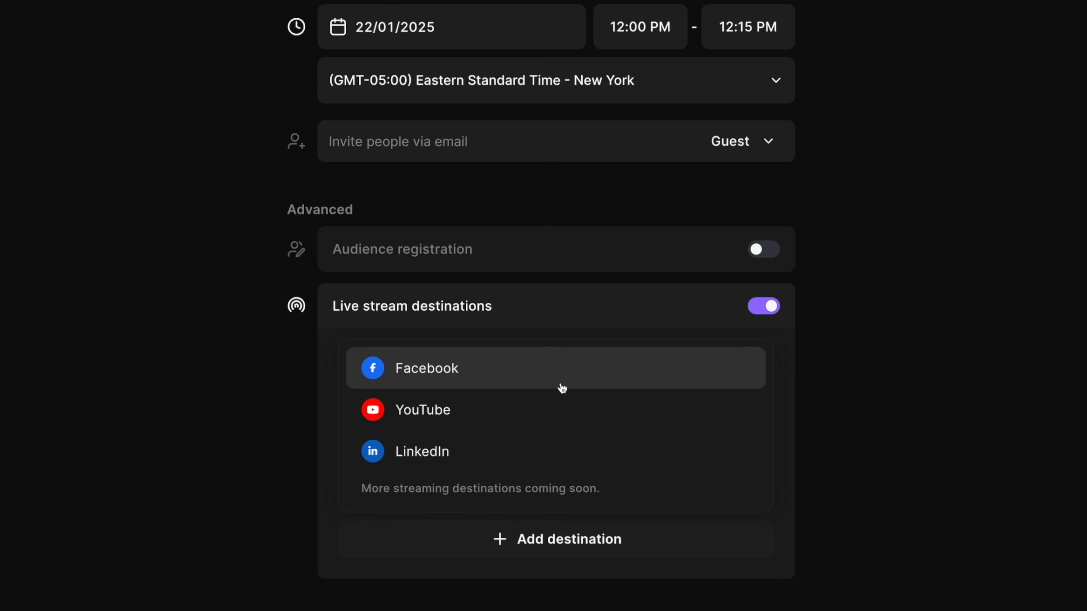
# - Create the scheduled session, copy its YouTube link and close the scheduling summary
pyautogui.click(586, 581)
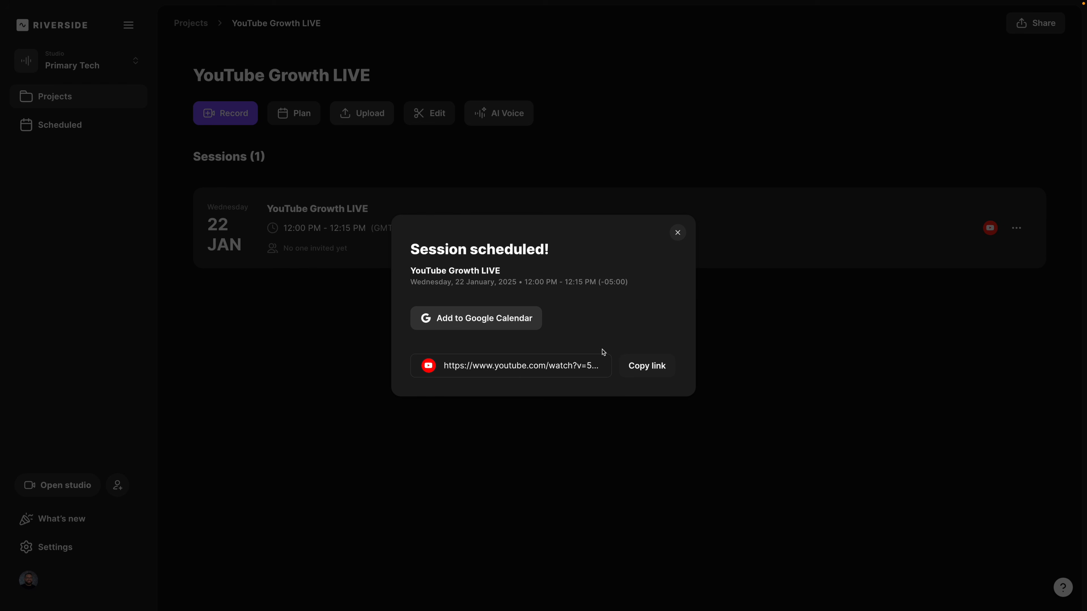
pyautogui.click(643, 371)
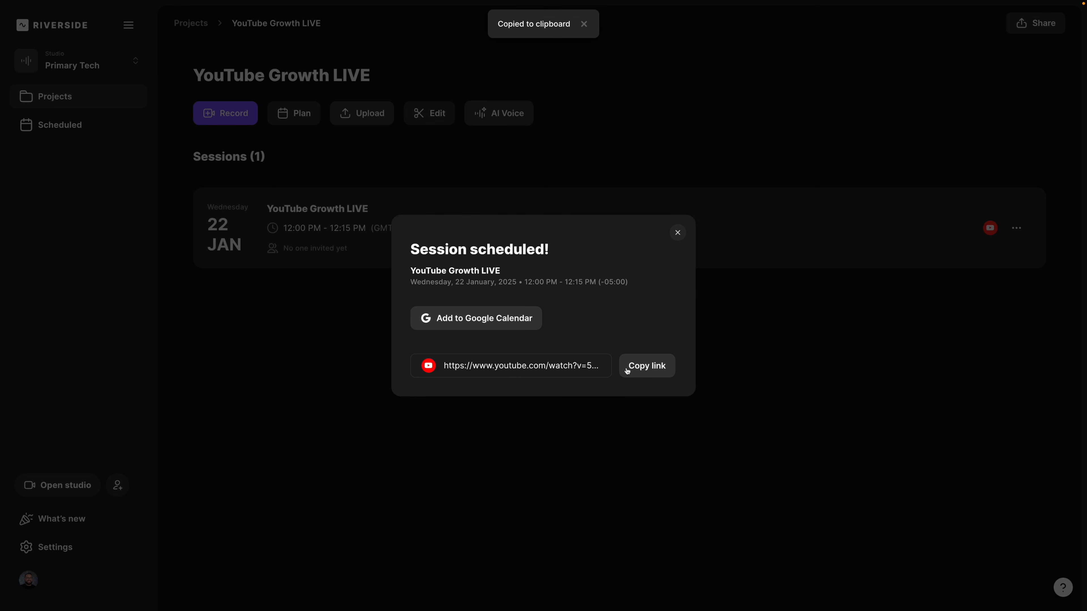
pyautogui.click(678, 233)
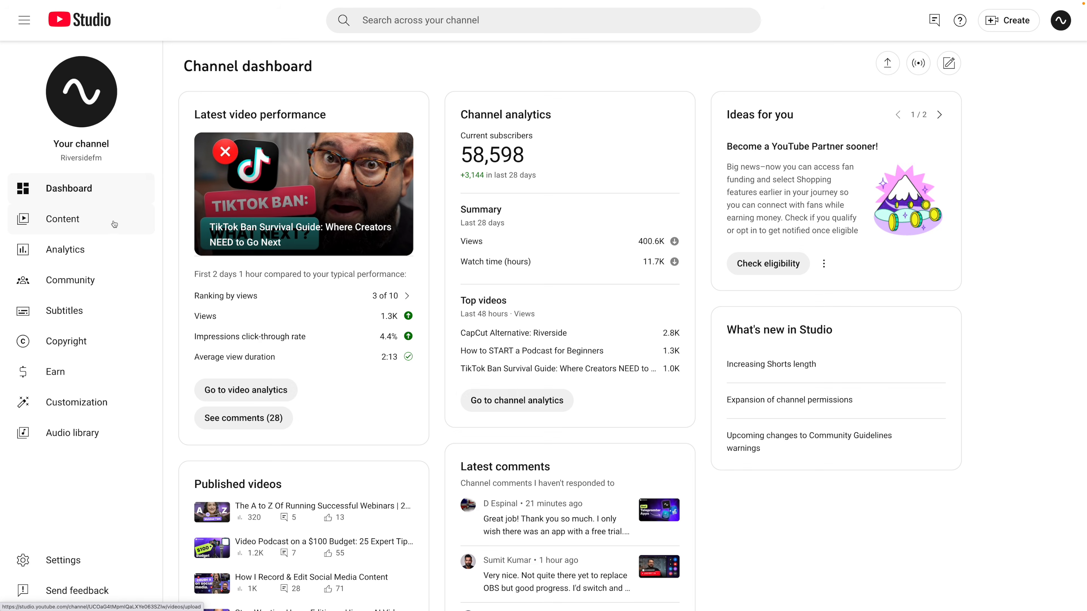
# - In YouTube Studio, open the upcoming "YouTube Growth LIVE" stream's details from the live content list and review its settings
pyautogui.click(62, 225)
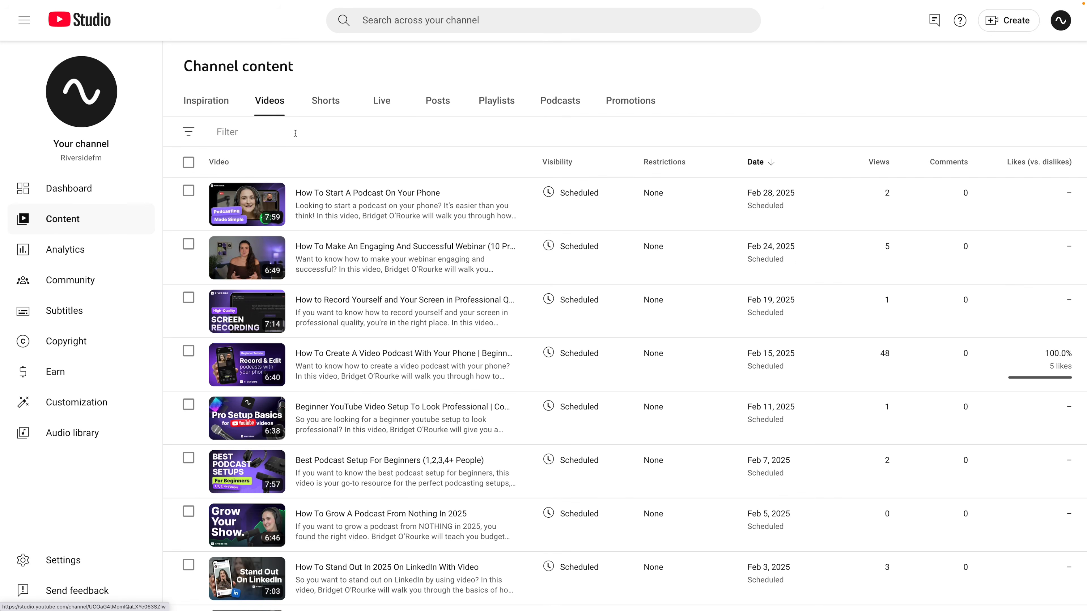
pyautogui.click(390, 102)
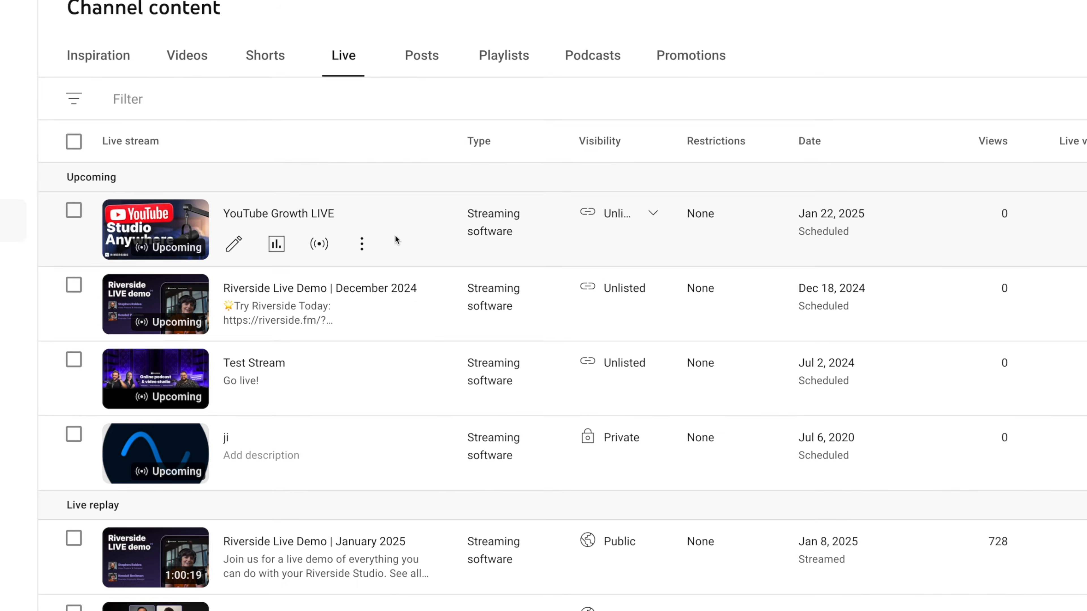
pyautogui.click(212, 246)
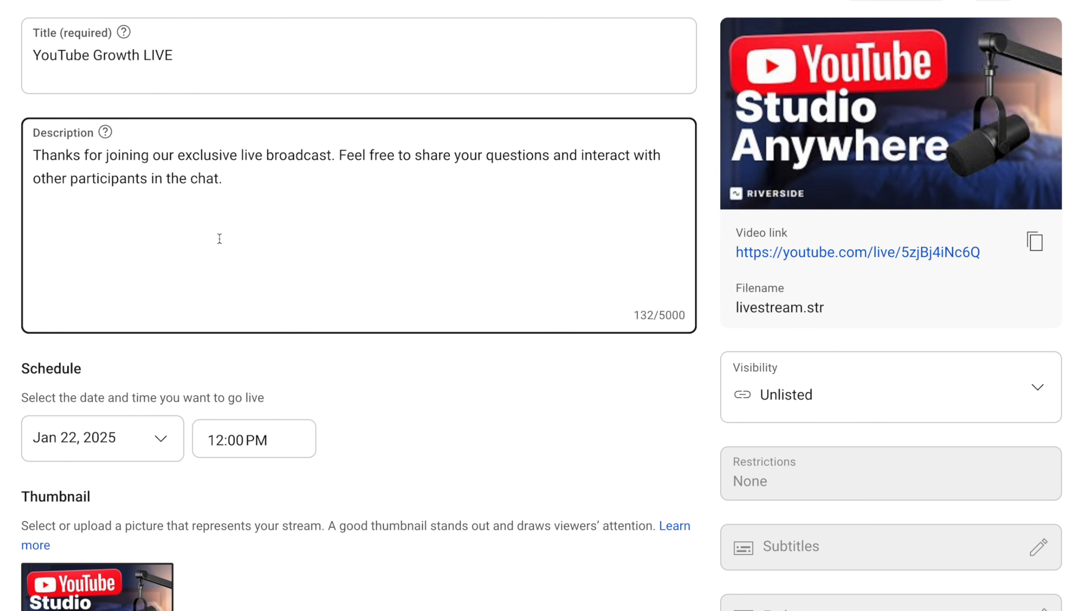
pyautogui.scroll(-8, 219, 238)
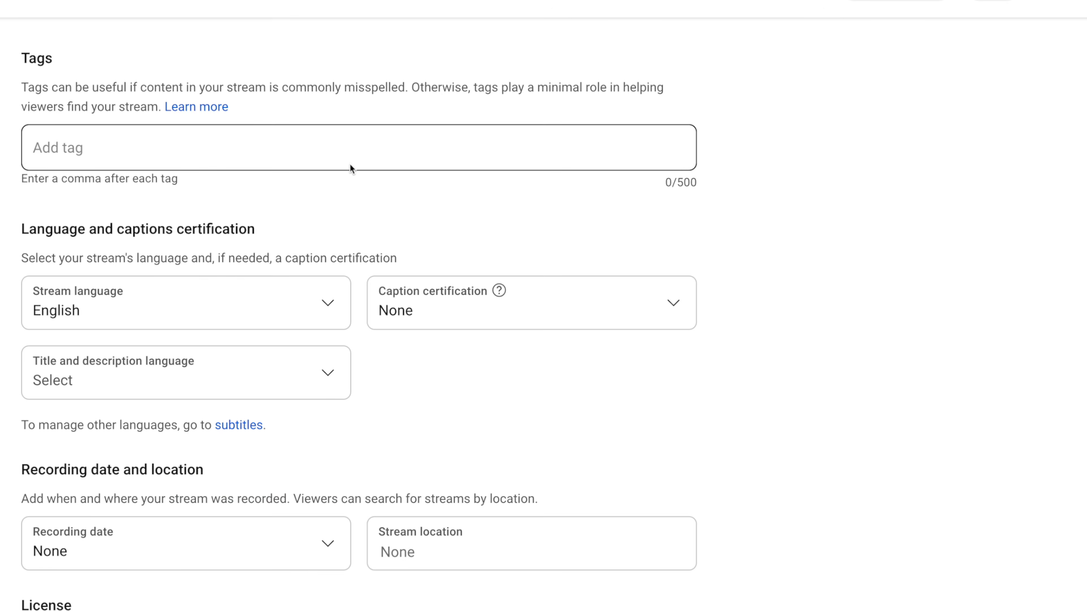
# - Choose Public in the upcoming stream's visibility options
pyautogui.scroll(8, 350, 164)
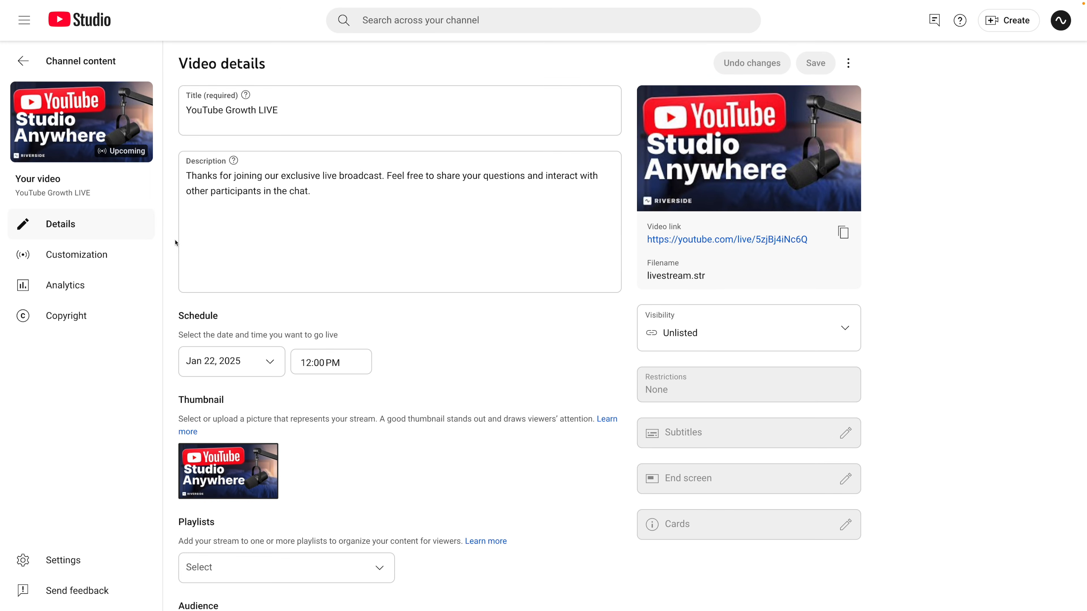
pyautogui.click(755, 335)
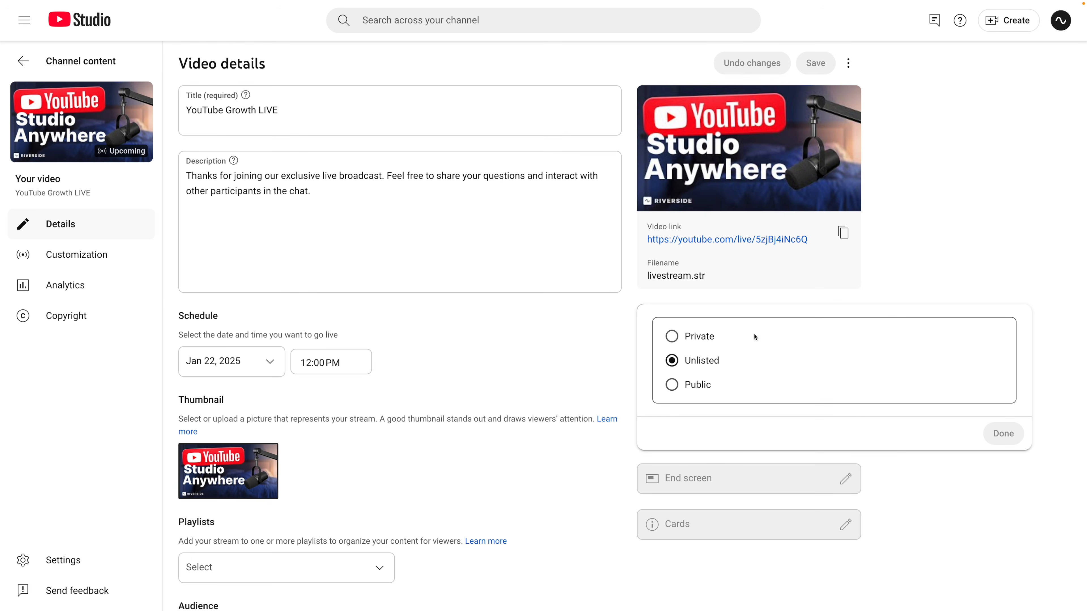
pyautogui.click(688, 390)
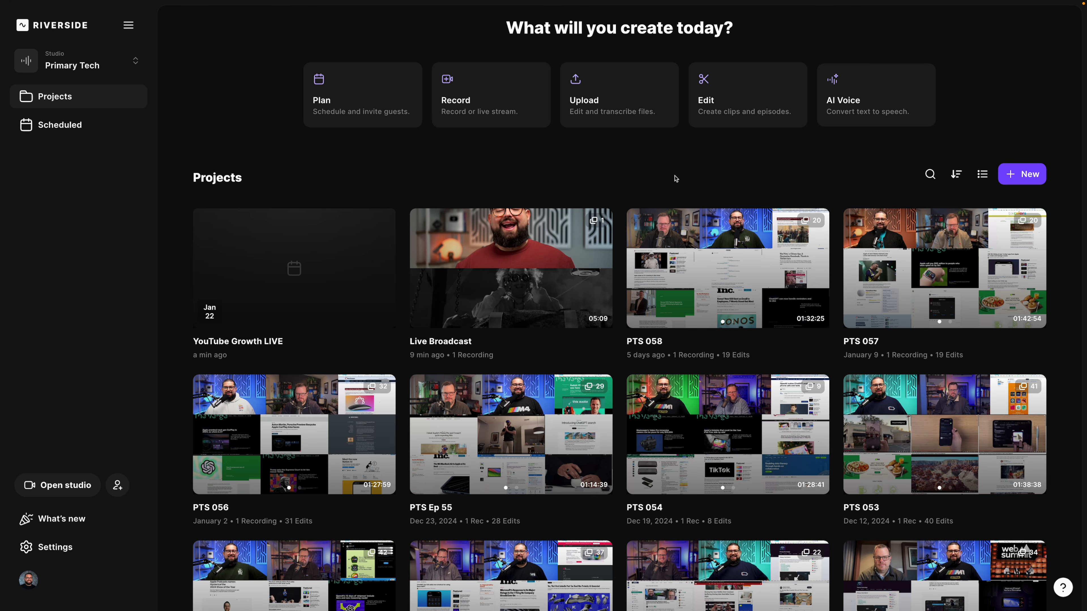
# - Switch to Riverside, open the PTS 058 project and review the Full Episode workflow preferences, including its layout options
pyautogui.click(702, 239)
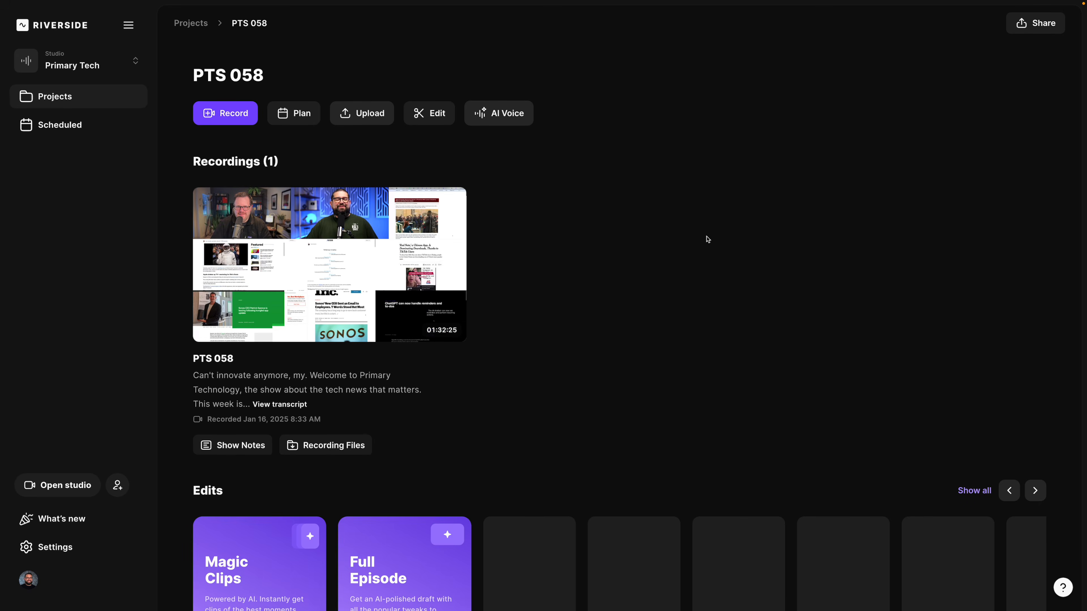
pyautogui.scroll(-3, 614, 362)
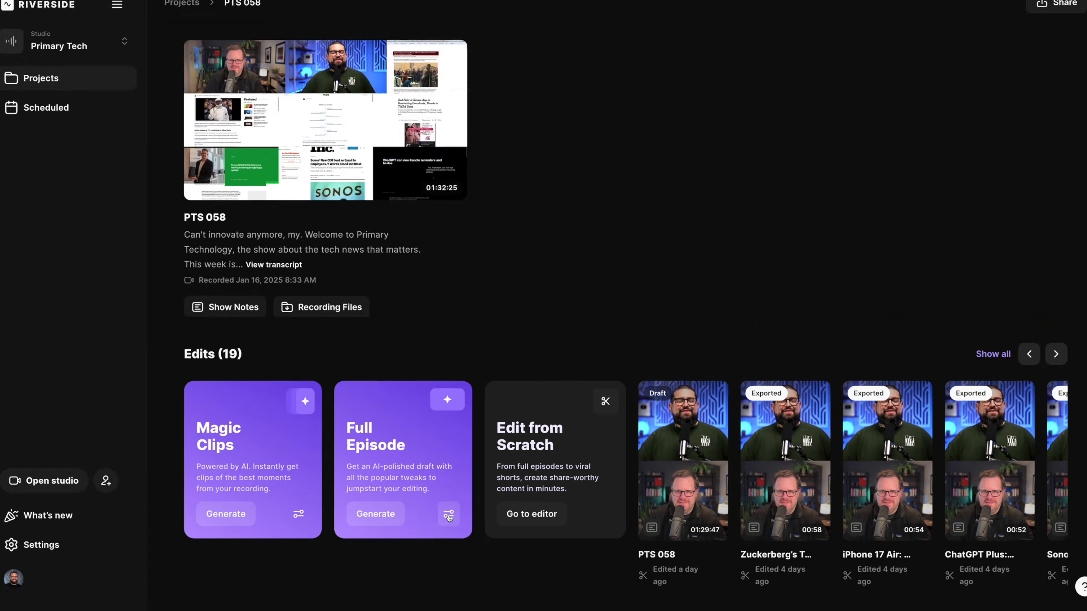
pyautogui.click(449, 461)
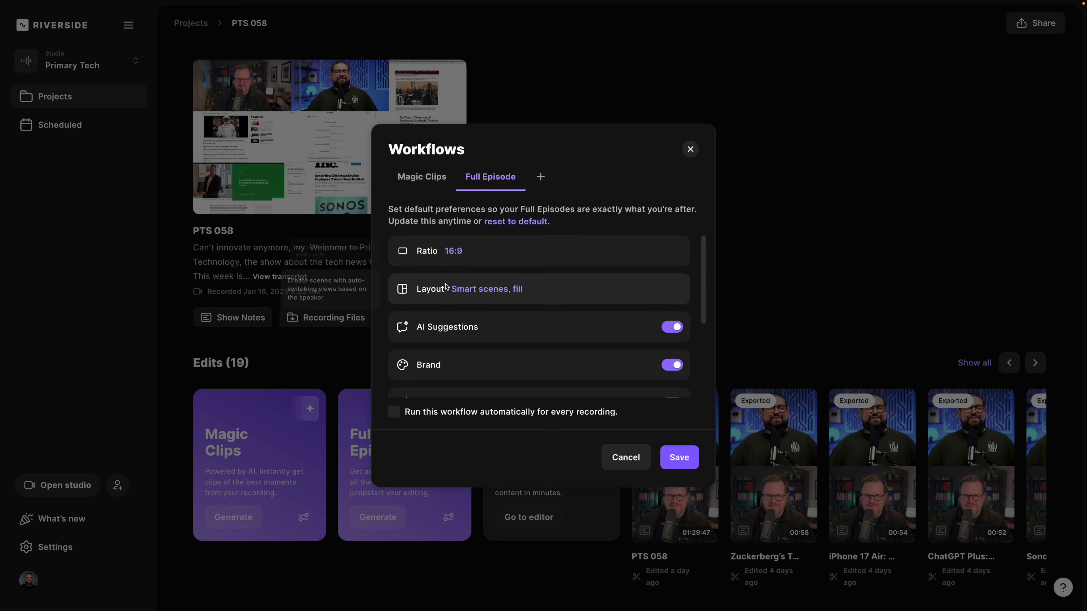
pyautogui.click(459, 288)
pyautogui.click(565, 252)
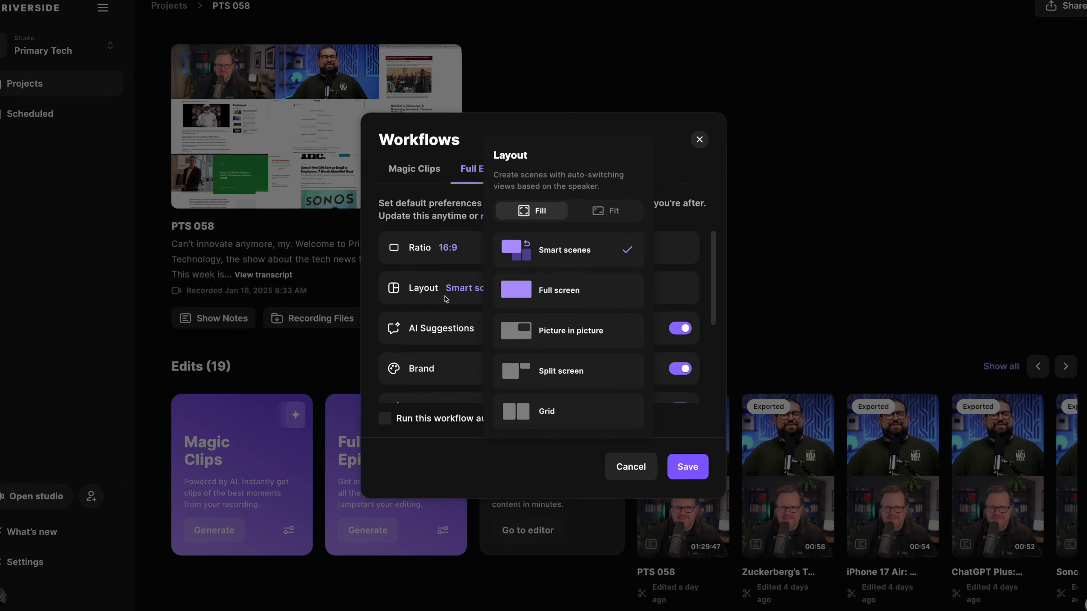
pyautogui.scroll(-3, 607, 292)
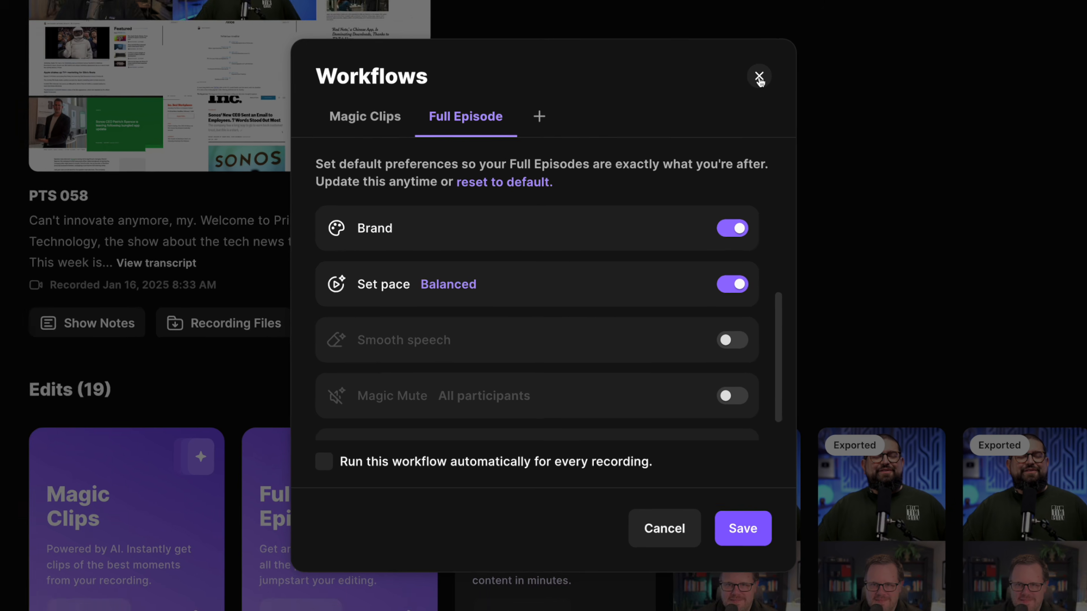
pyautogui.click(777, 57)
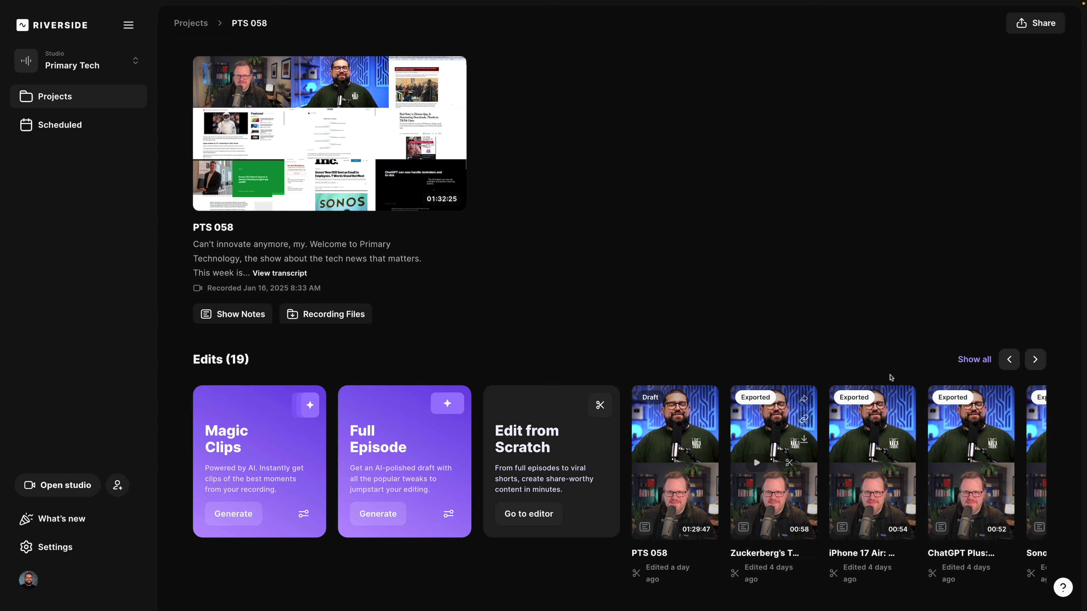
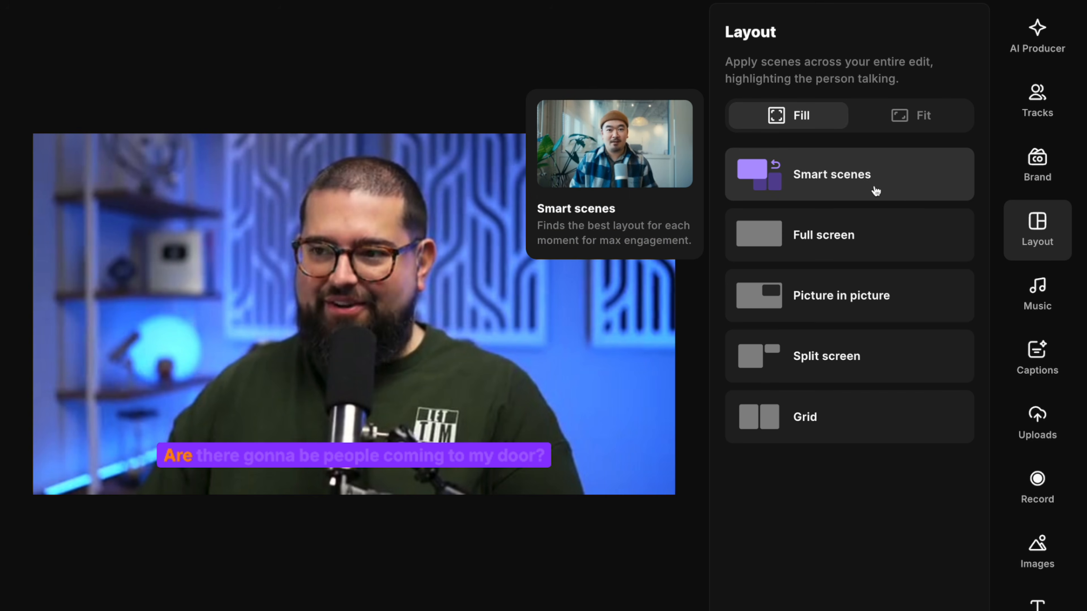
# - Pause the full-episode playback and examine the AI Producer's Set pace options, trying the Super fast pace
pyautogui.click(239, 596)
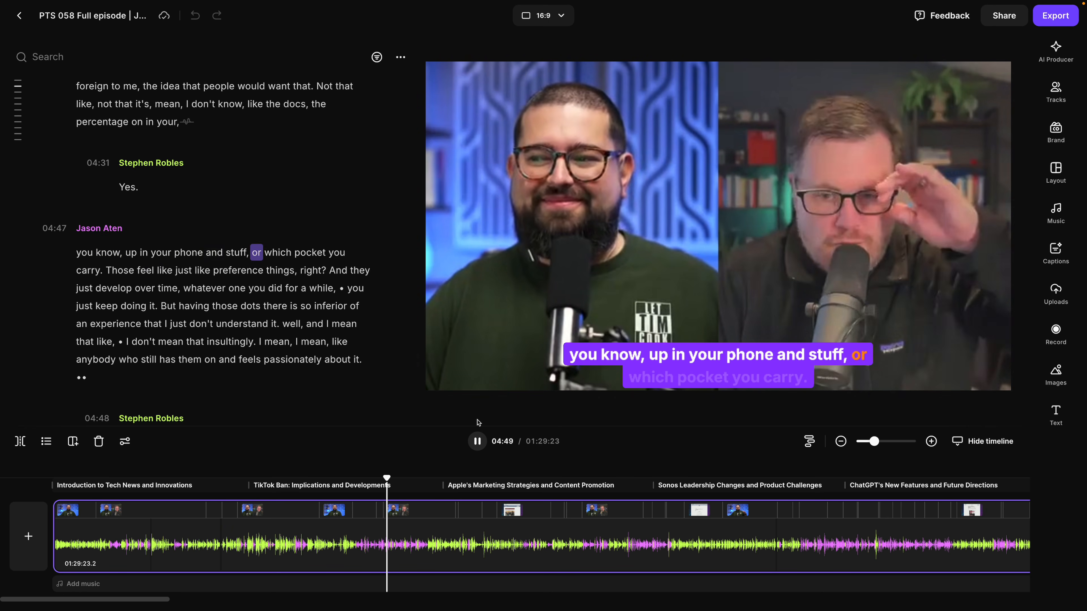
pyautogui.click(477, 441)
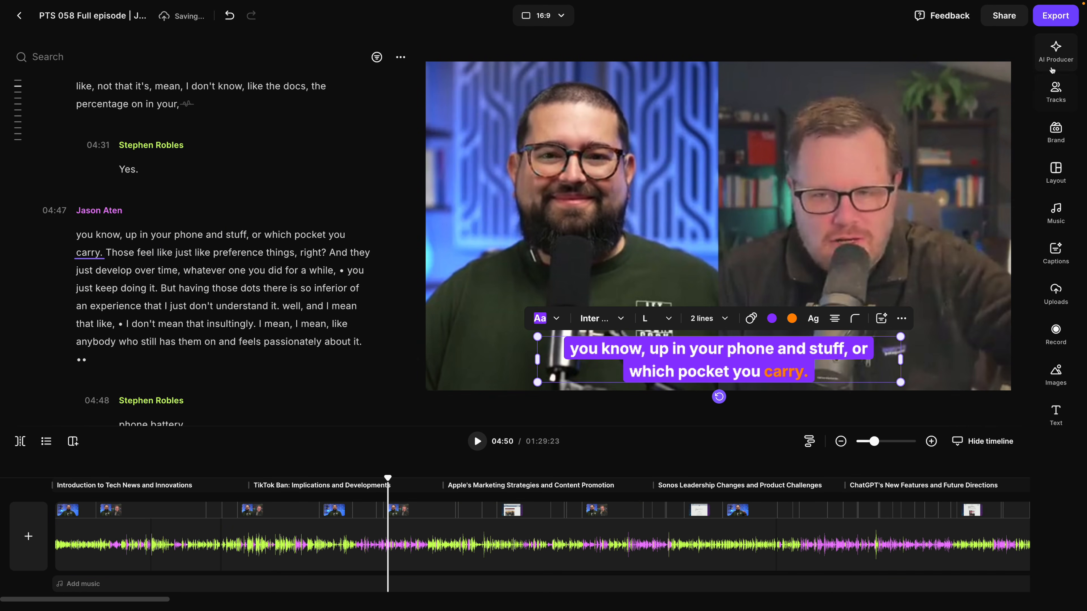
pyautogui.click(1053, 55)
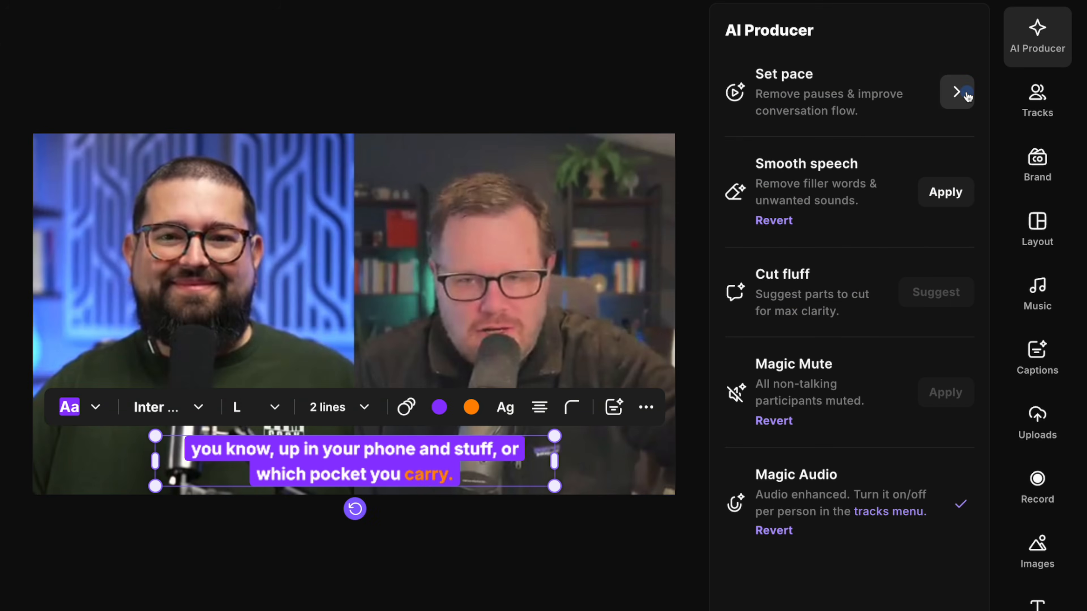
pyautogui.click(1006, 84)
pyautogui.moveTo(853, 177)
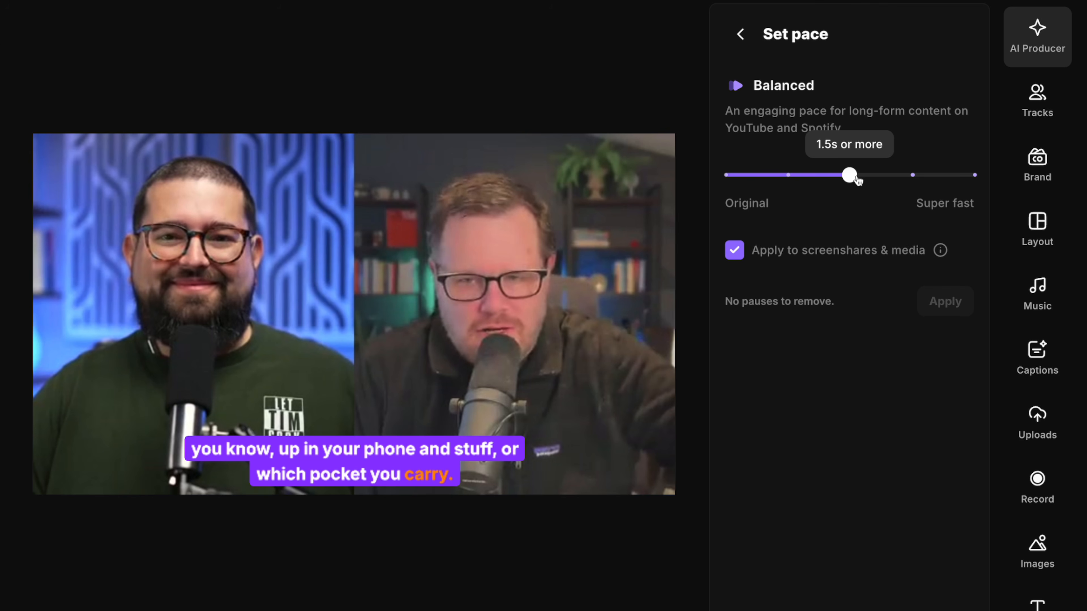
pyautogui.click(976, 175)
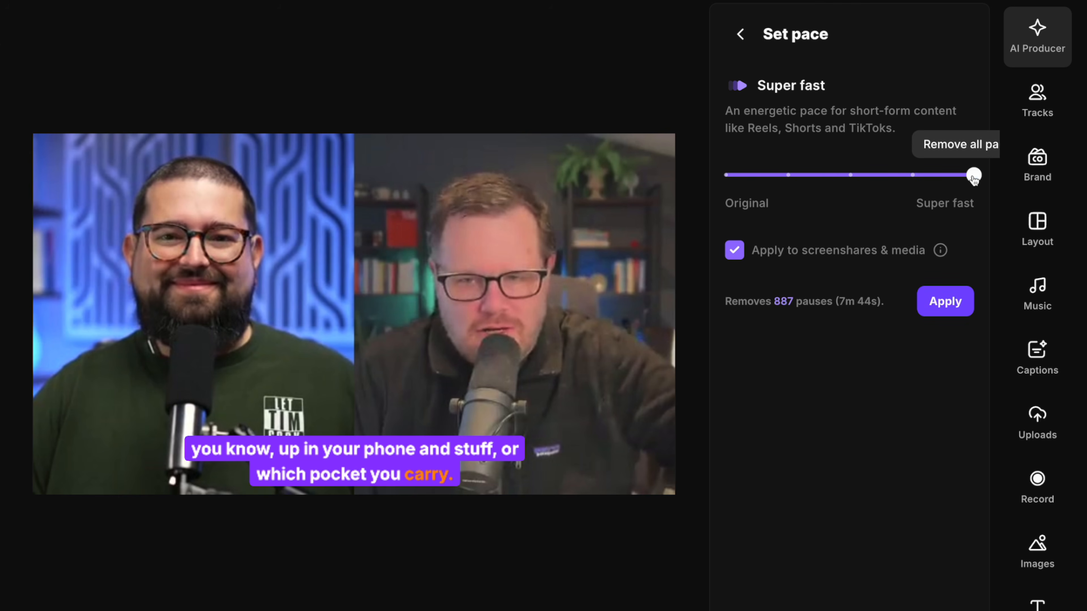
pyautogui.moveTo(776, 303); pyautogui.dragTo(872, 302)
pyautogui.click(870, 330)
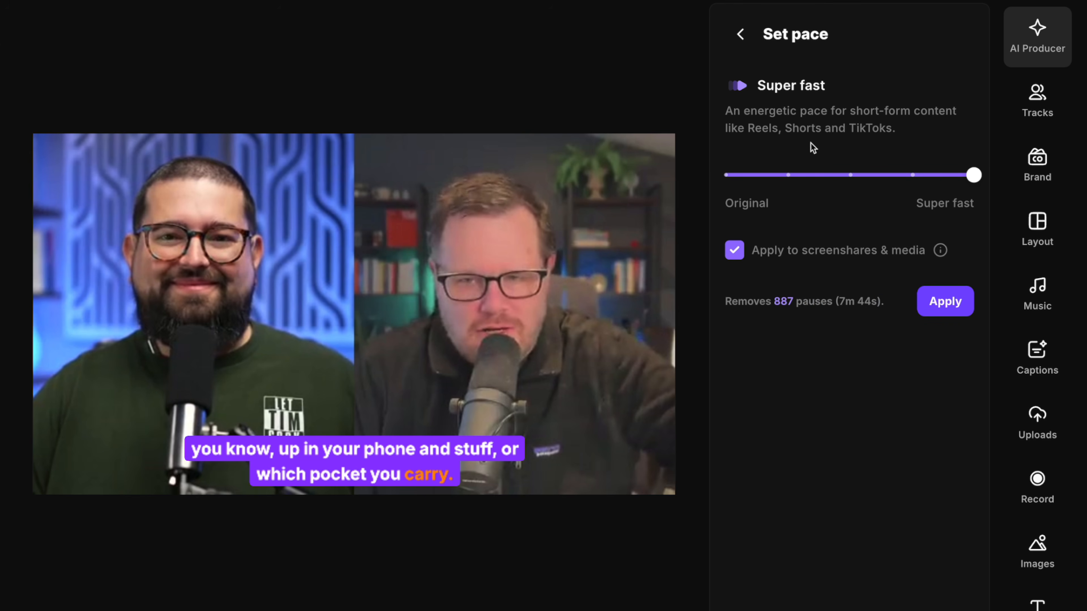
# - Apply Smooth speech to remove the filler words from the episode
pyautogui.click(740, 34)
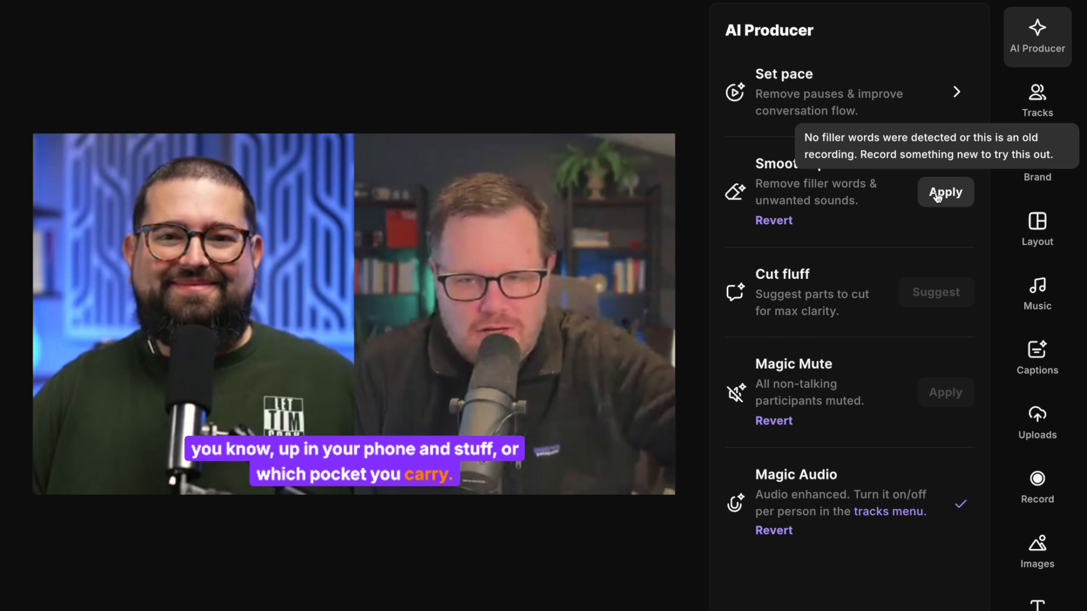
pyautogui.click(937, 194)
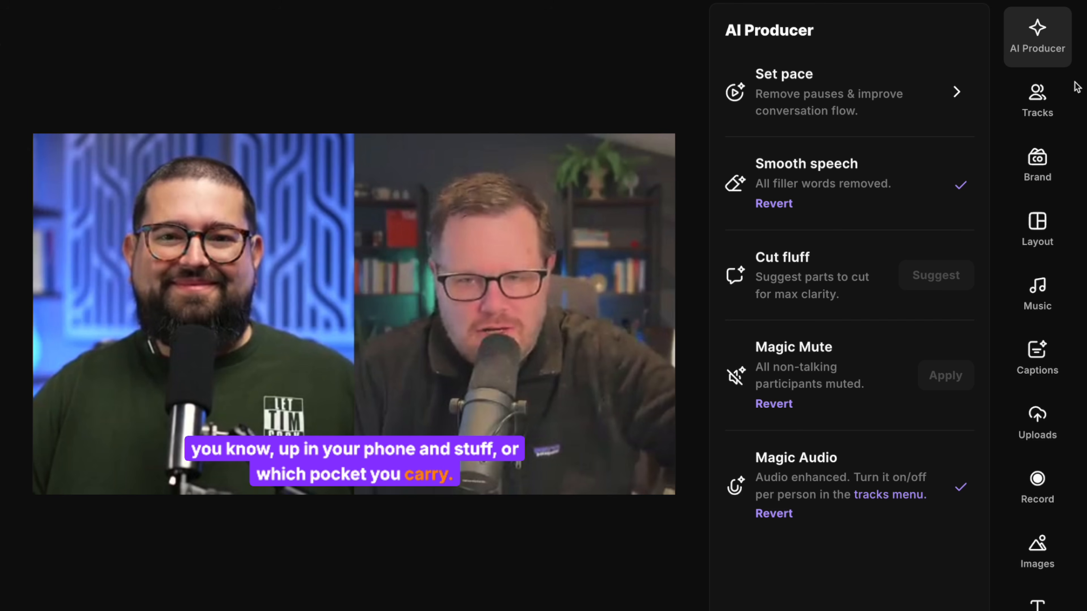
# - Lower the volume of the first speaker's track to slightly below 100%
pyautogui.click(1046, 103)
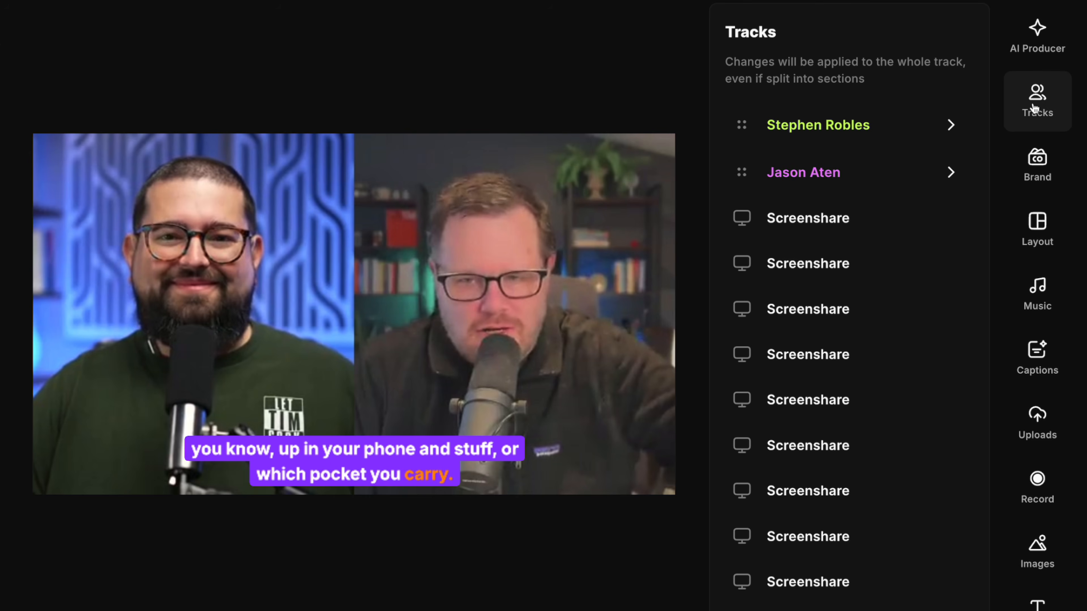
pyautogui.click(951, 128)
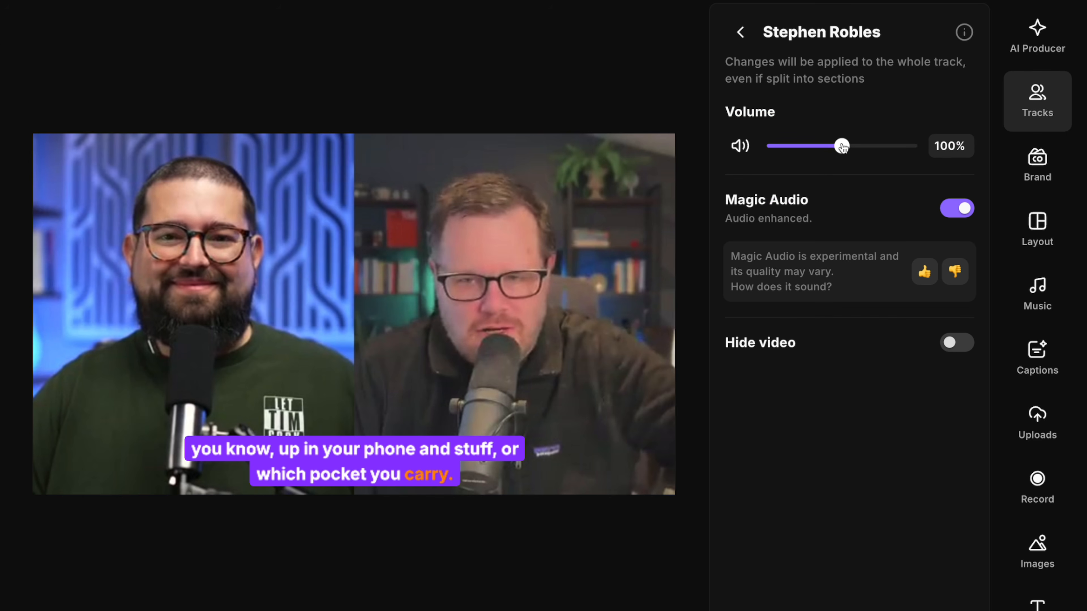
pyautogui.moveTo(842, 148); pyautogui.dragTo(833, 146)
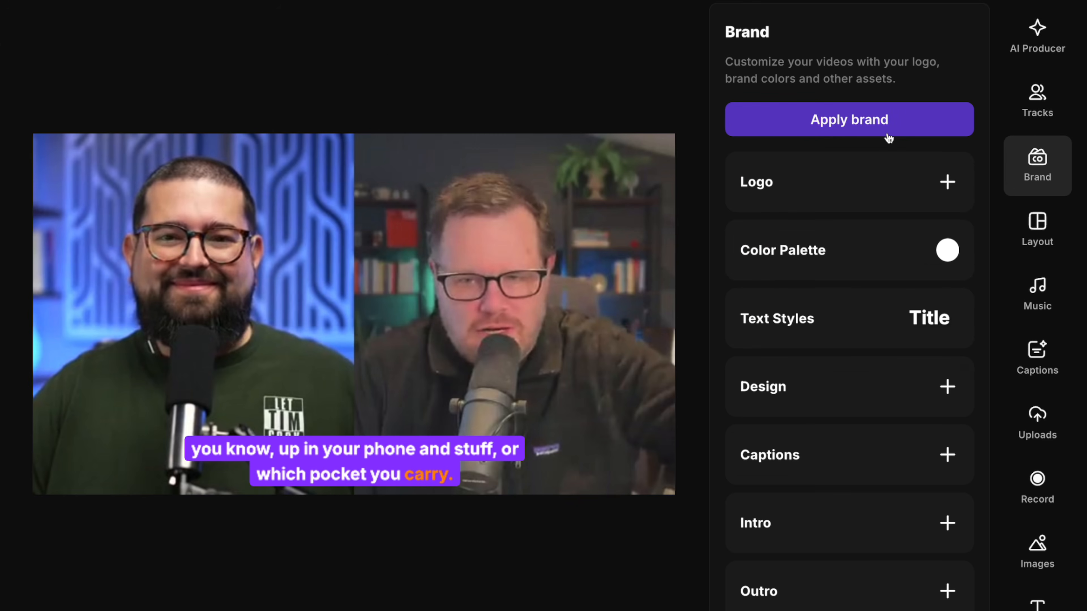
# - Add the recently used music track "Borough" and move it to the very start of the timeline
pyautogui.click(1039, 295)
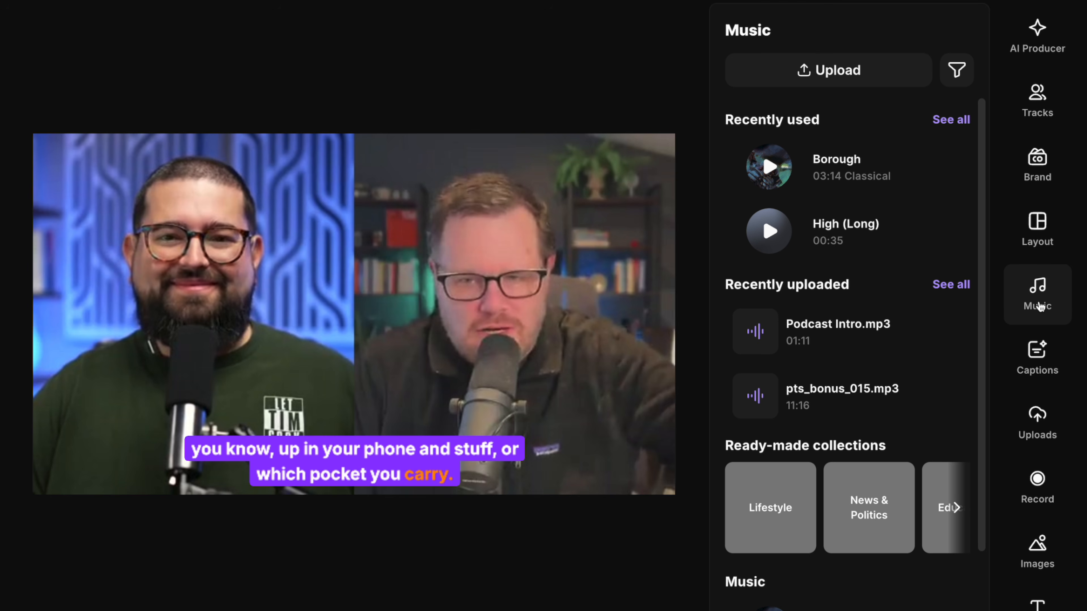
pyautogui.moveTo(953, 168)
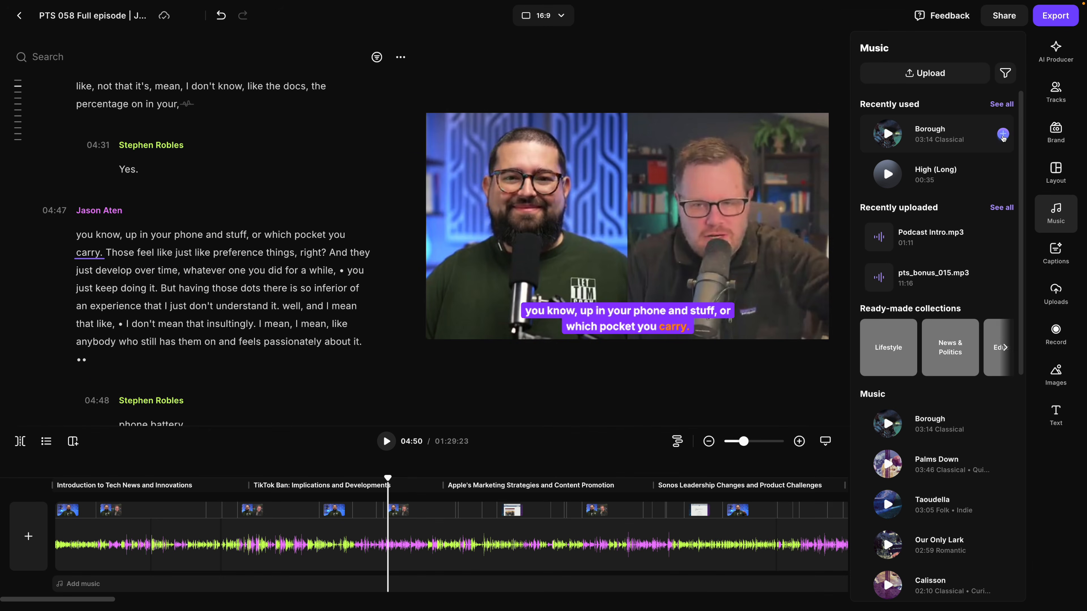
pyautogui.click(1003, 134)
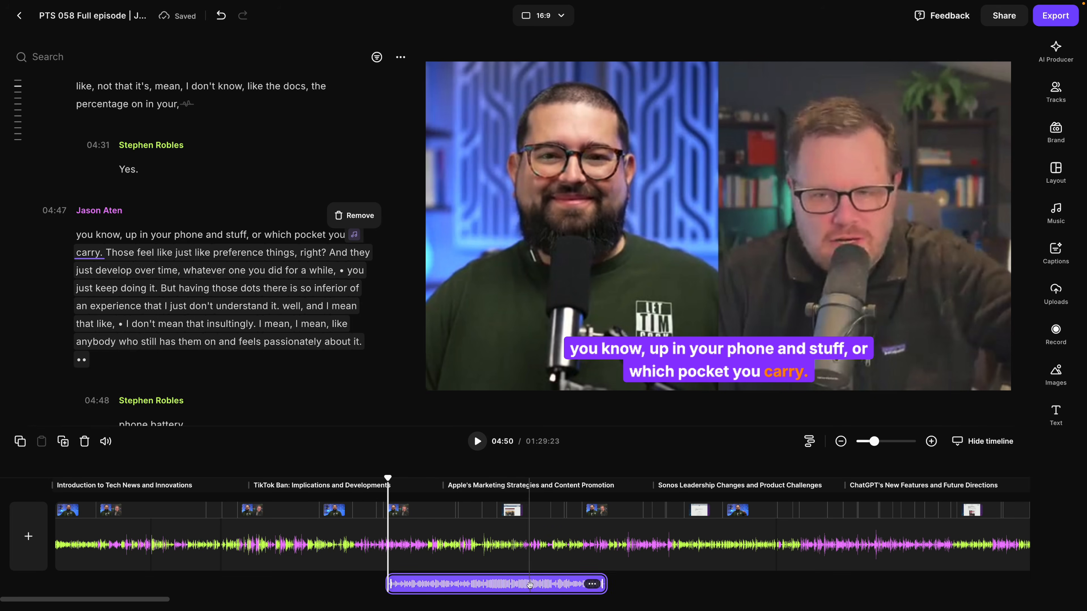
pyautogui.moveTo(499, 583); pyautogui.dragTo(163, 585)
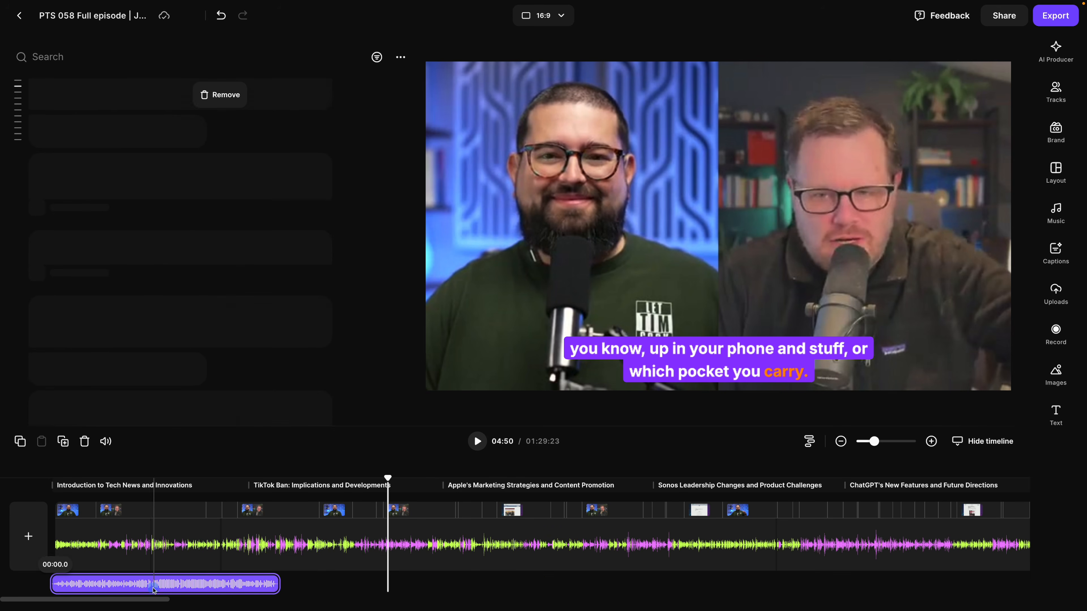
# - Set the music clip's volume to 48% with a 1s fade in and a 1s fade out
pyautogui.click(265, 585)
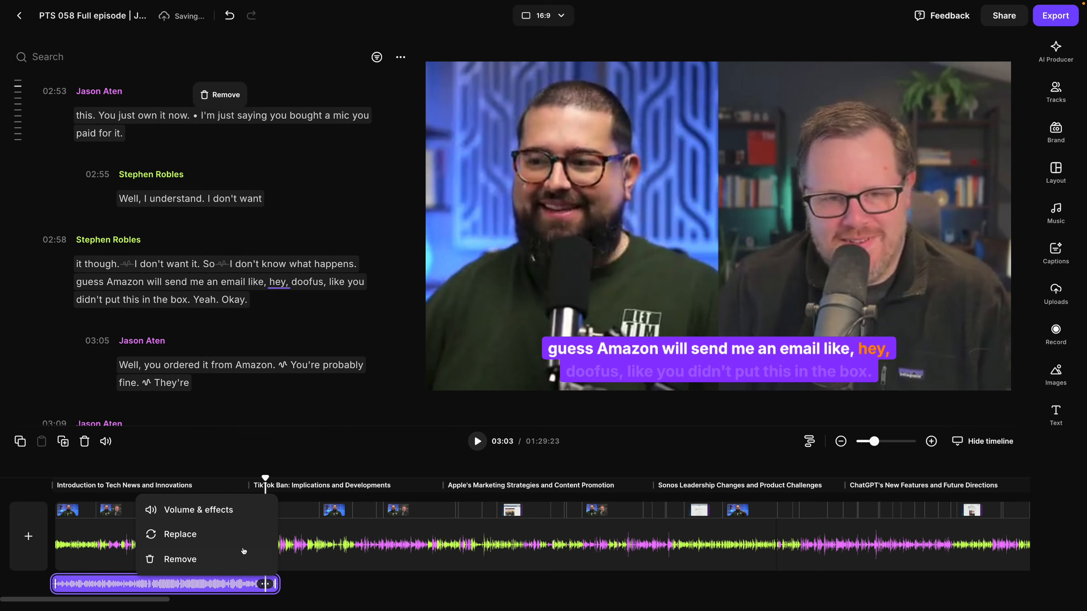
pyautogui.click(241, 512)
pyautogui.moveTo(196, 479); pyautogui.dragTo(177, 479)
pyautogui.click(187, 524)
pyautogui.click(191, 551)
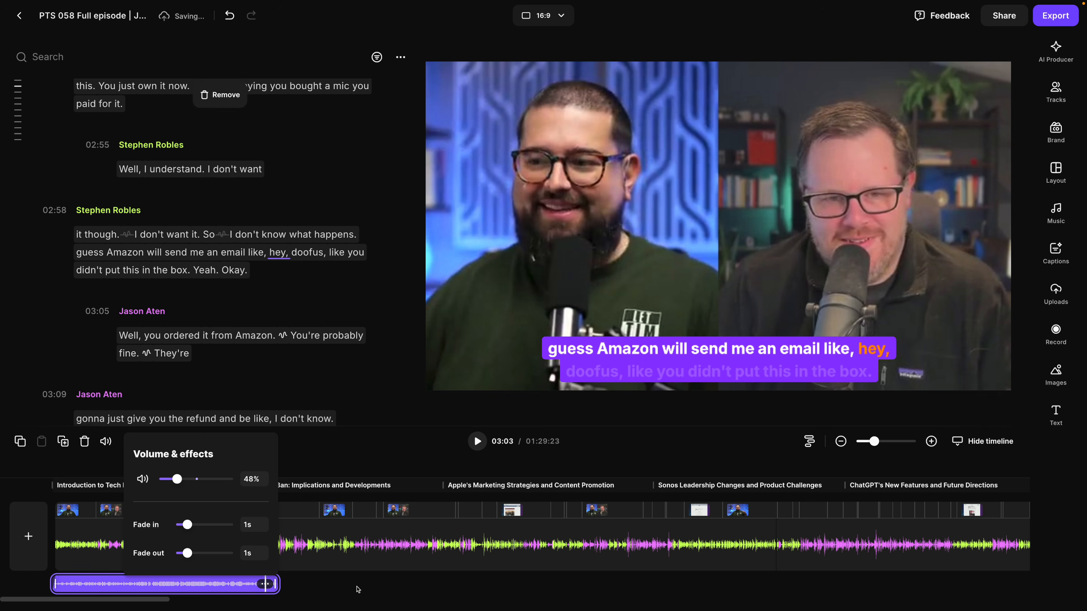
pyautogui.click(358, 589)
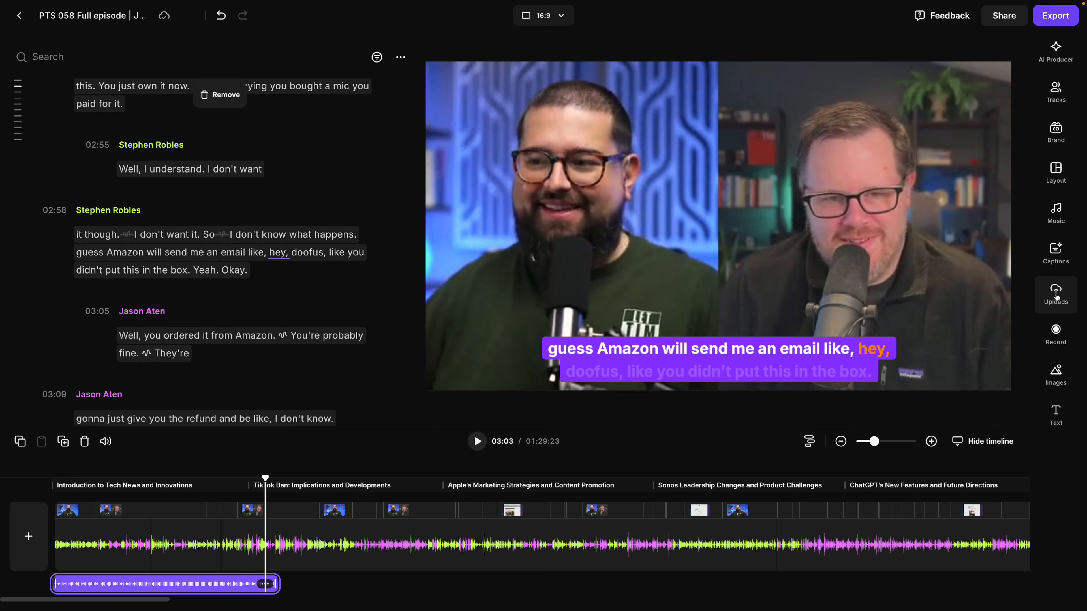
# - At 03:03, insert the uploaded RTMP Livestream image and a stock photo of a hand holding a phone, each filling the frame
pyautogui.click(1056, 295)
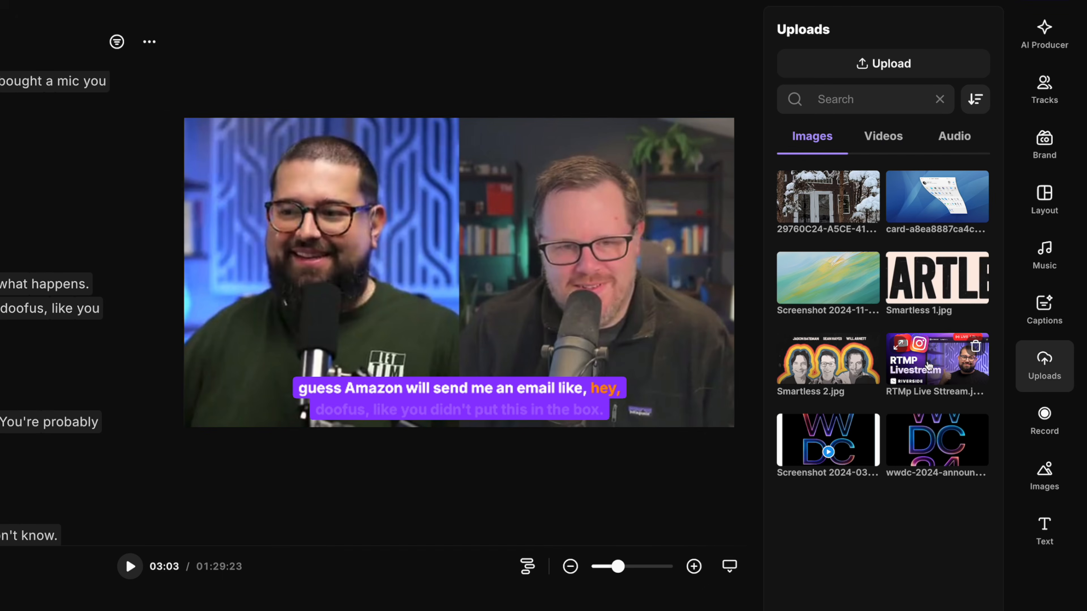
pyautogui.click(975, 294)
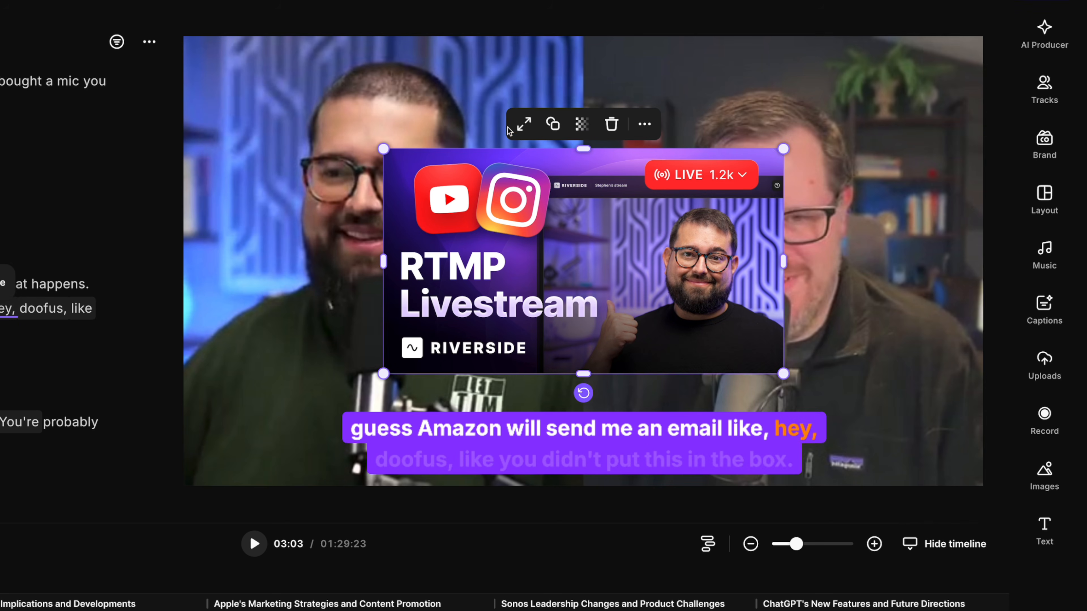
pyautogui.click(524, 125)
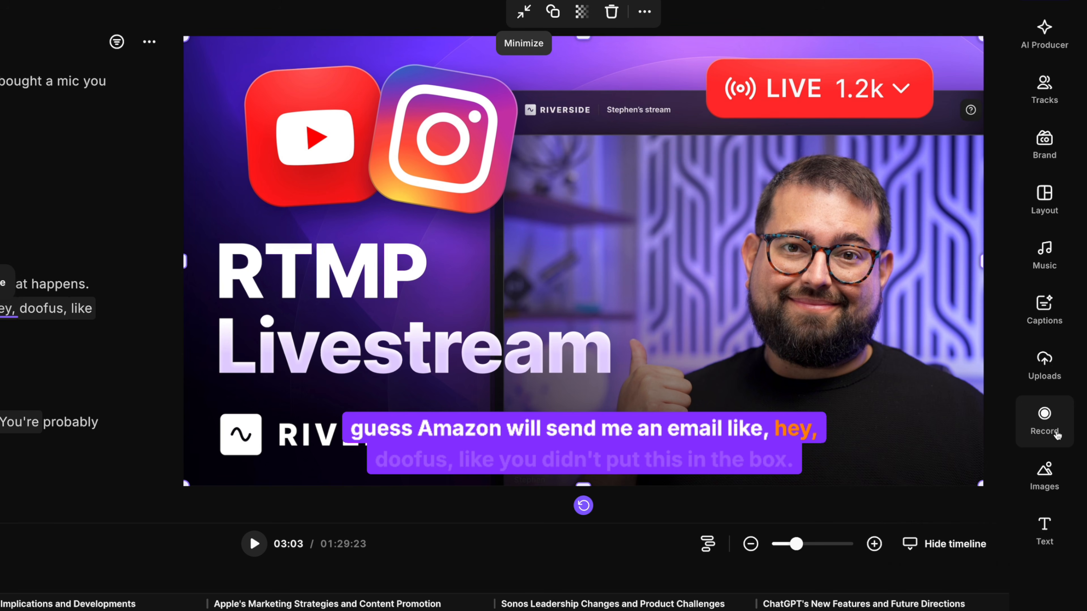
pyautogui.click(1046, 474)
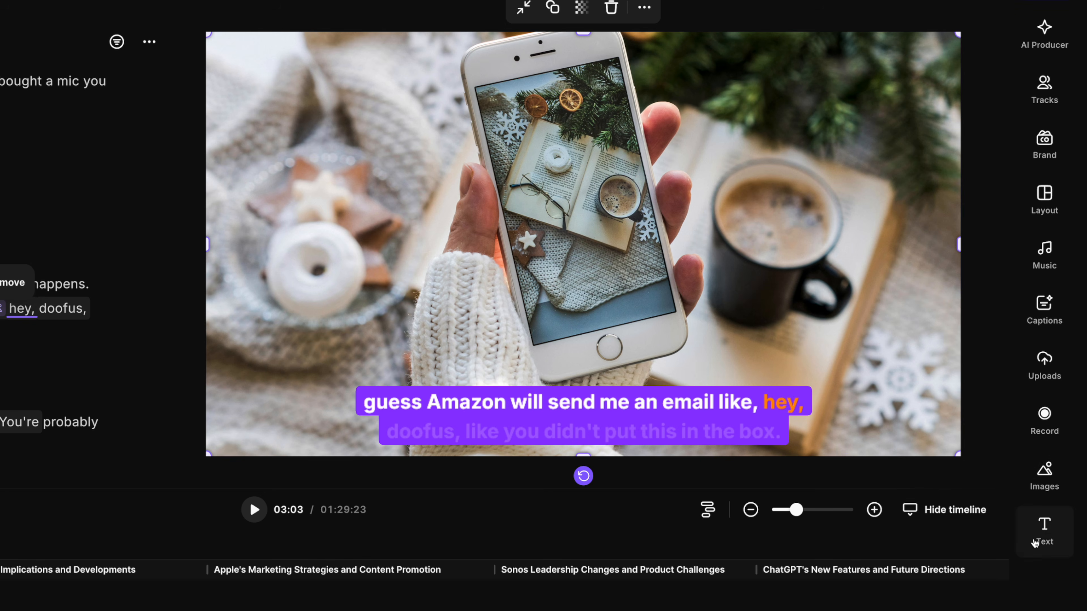
# - Overlay the chapter title "TikTok Ban: Implications and Developments" on the image using the first Smart Styles text preset
pyautogui.click(1044, 530)
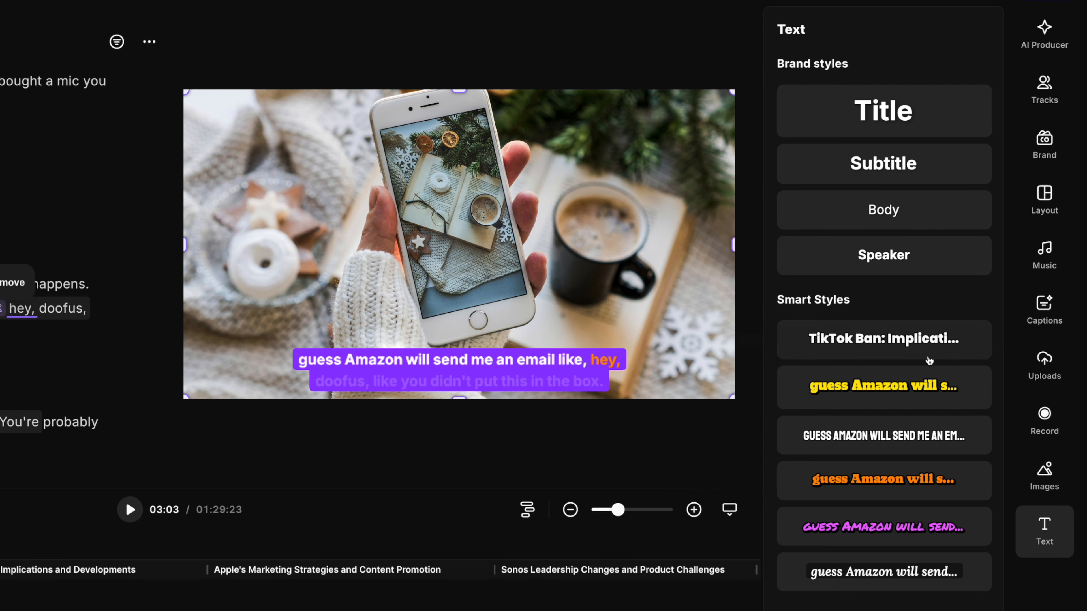
pyautogui.click(930, 361)
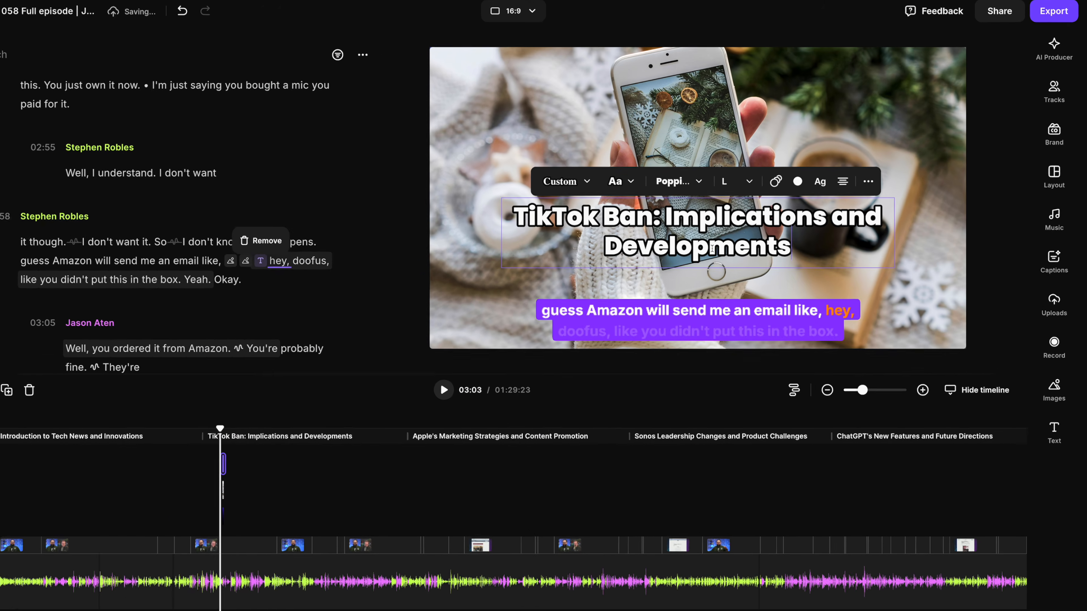
pyautogui.click(684, 281)
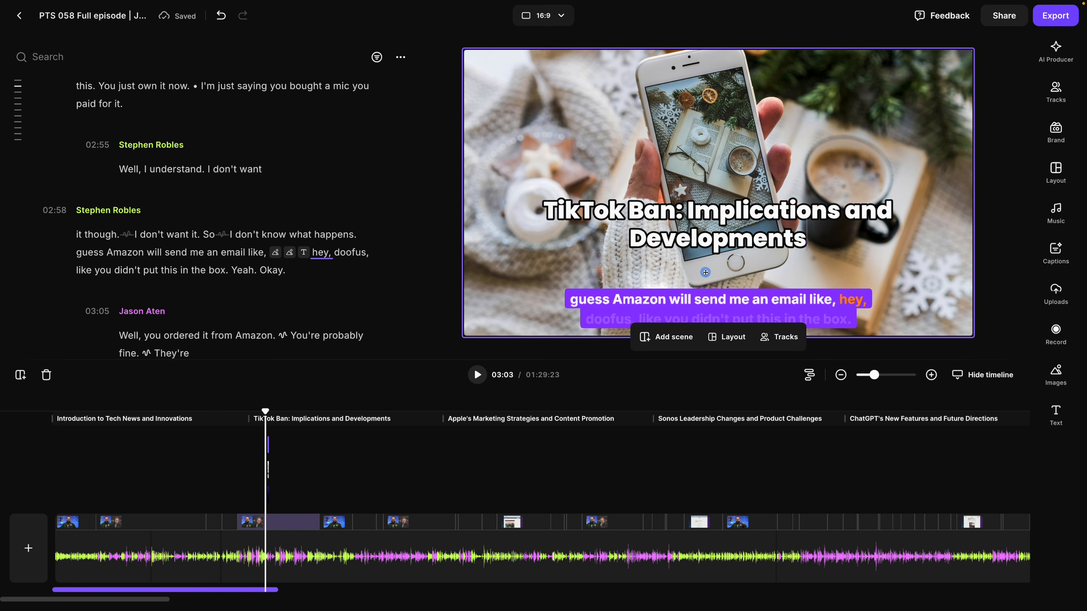
# - Open the export options for the full episode and choose 2160p 4K as the video quality
pyautogui.click(1006, 57)
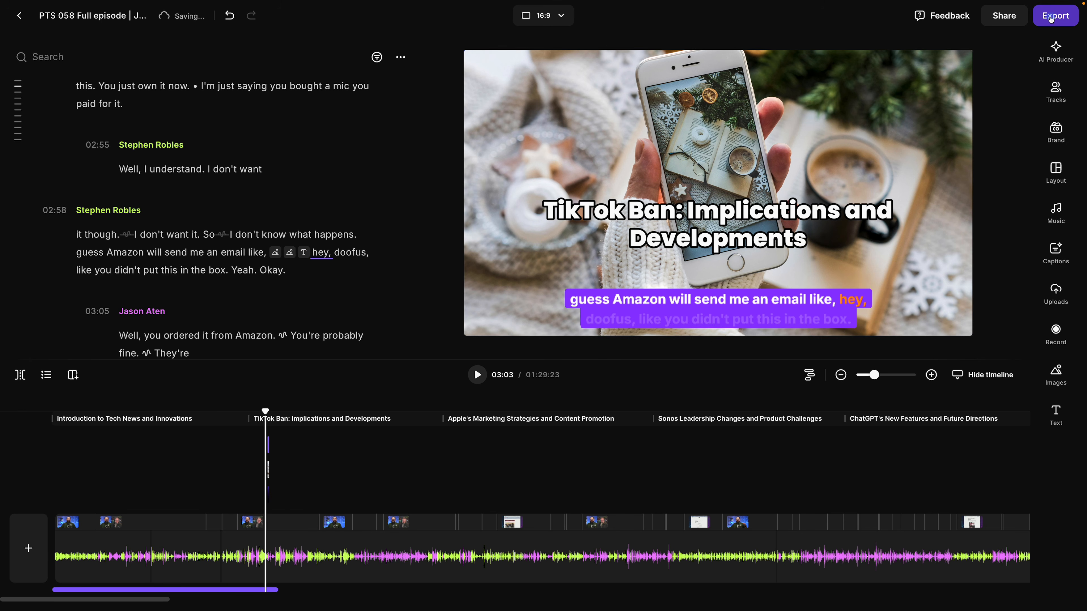
pyautogui.click(1051, 16)
pyautogui.click(1031, 126)
pyautogui.click(1022, 201)
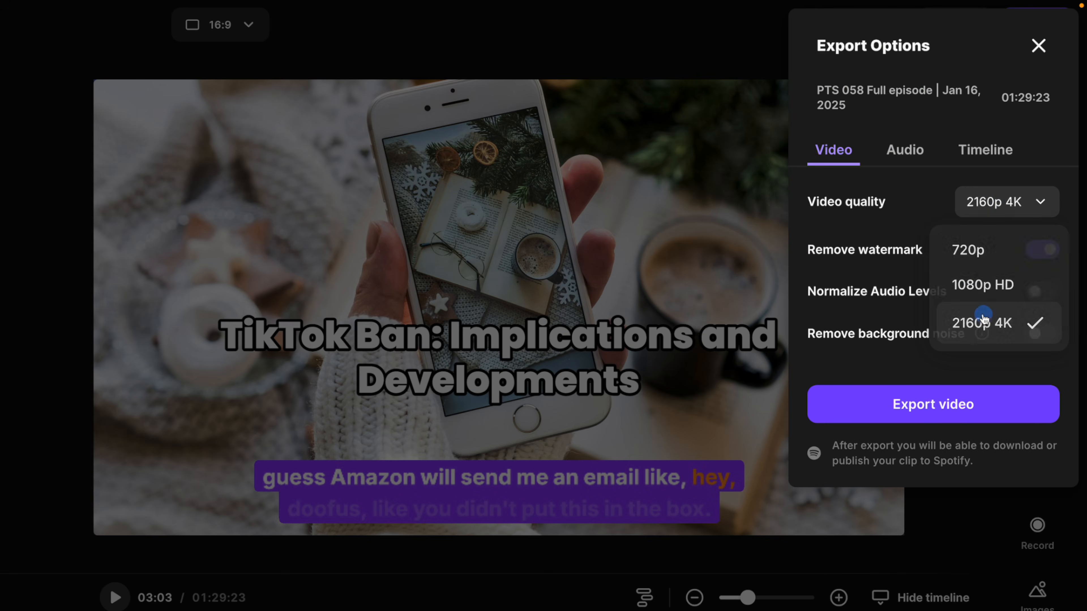
pyautogui.click(983, 319)
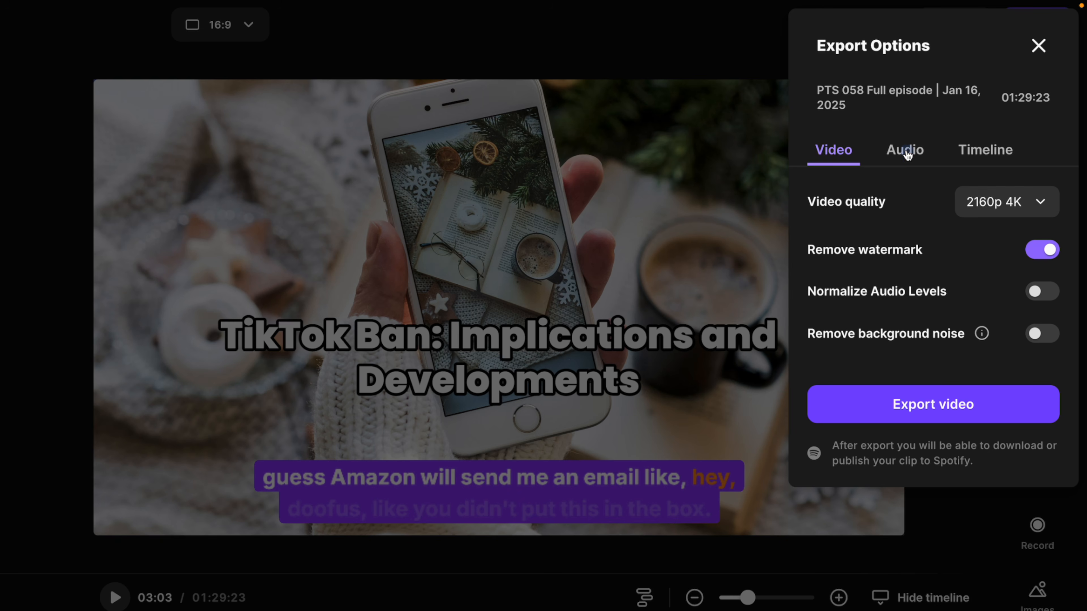
# - Set the quality of the audio-only export to MP3
pyautogui.click(906, 152)
pyautogui.click(979, 194)
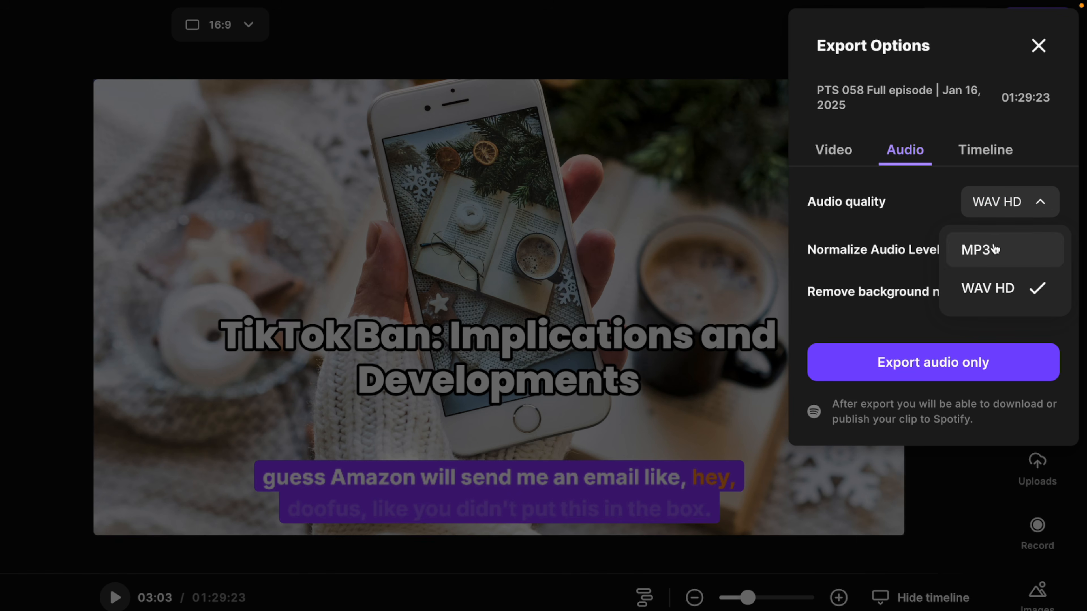
pyautogui.click(994, 244)
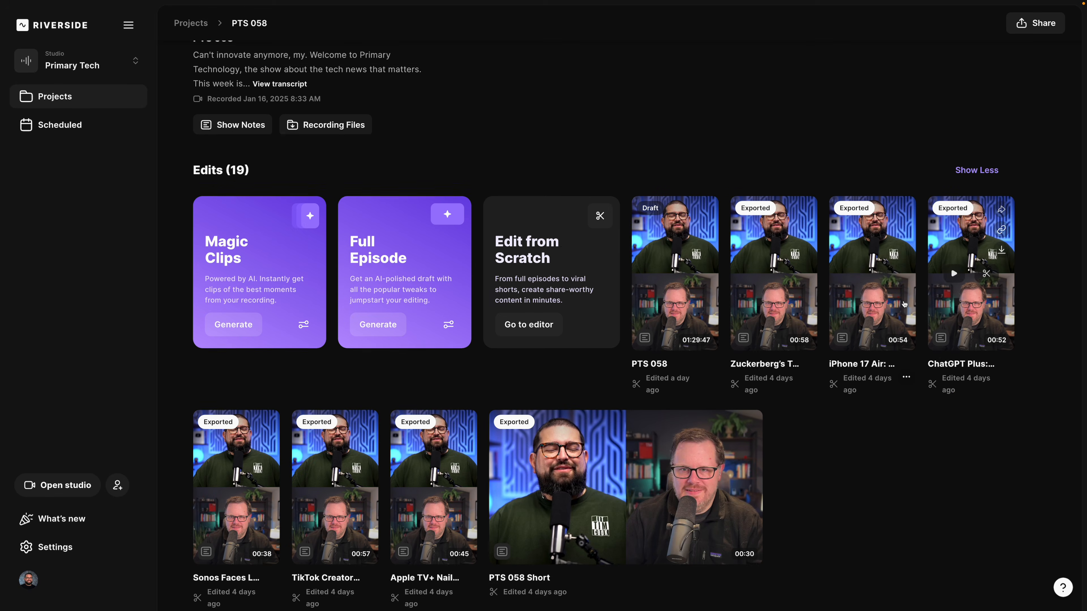
# - Look through all the edits of the PTS 058 project, including the exported clips, Magic Clips and full episodes
pyautogui.scroll(-3, 904, 304)
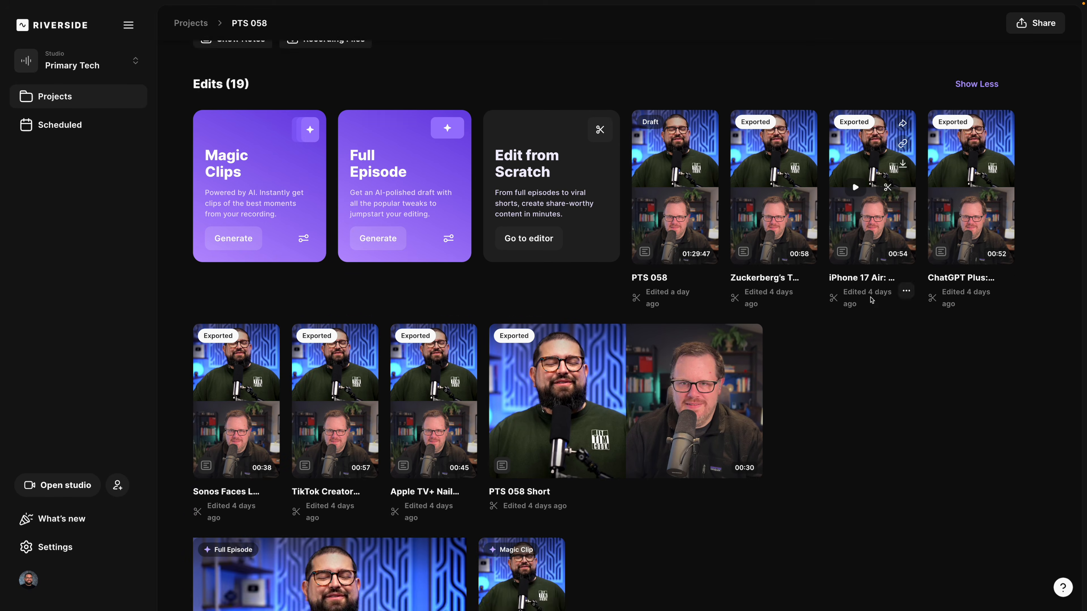
pyautogui.scroll(-10, 277, 400)
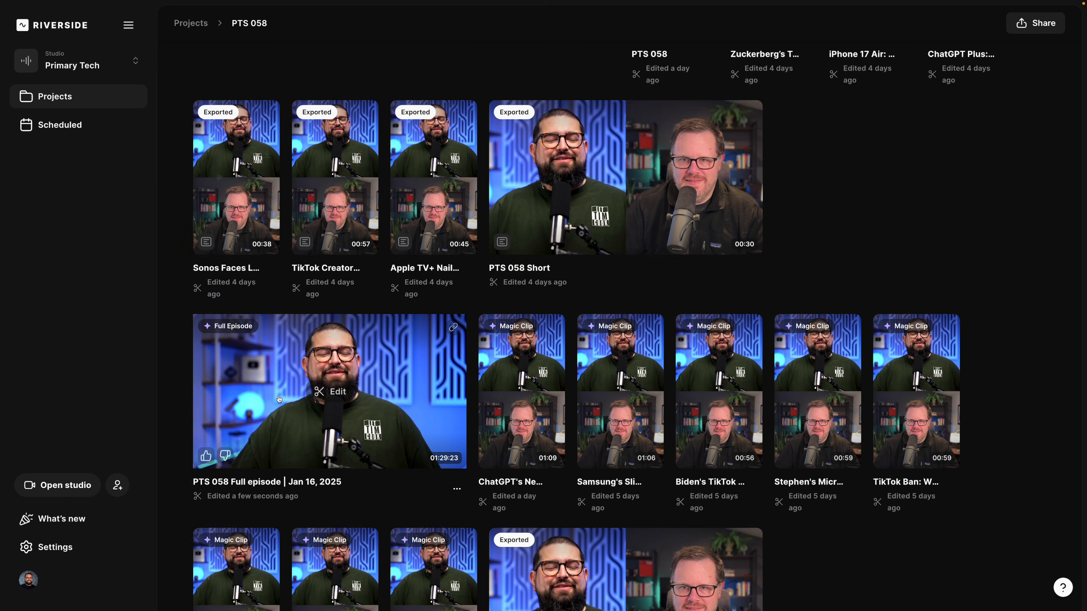
pyautogui.scroll(-2, 676, 473)
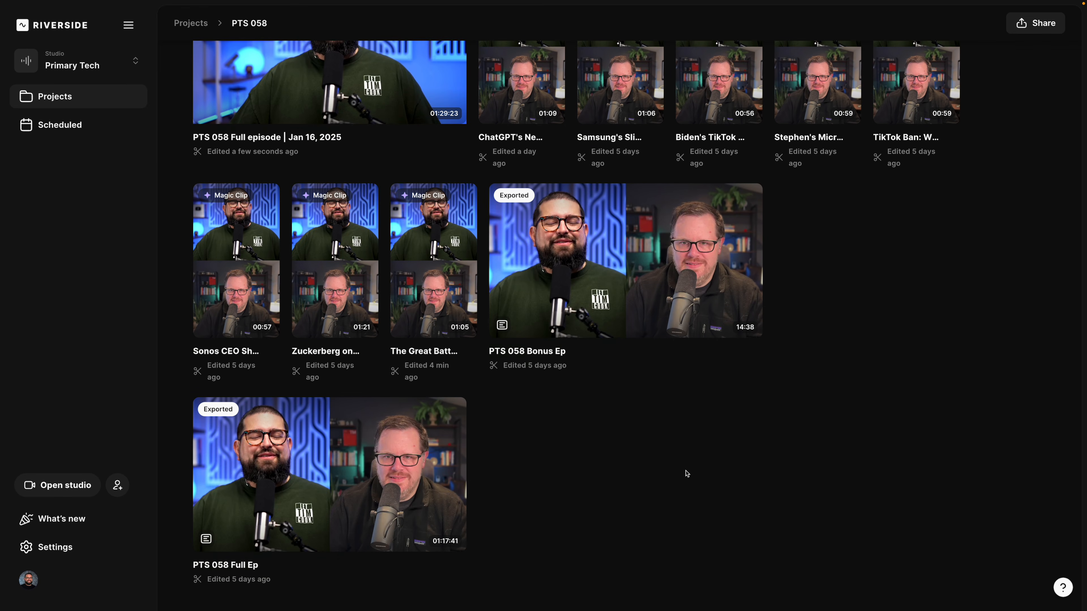
pyautogui.scroll(10, 572, 451)
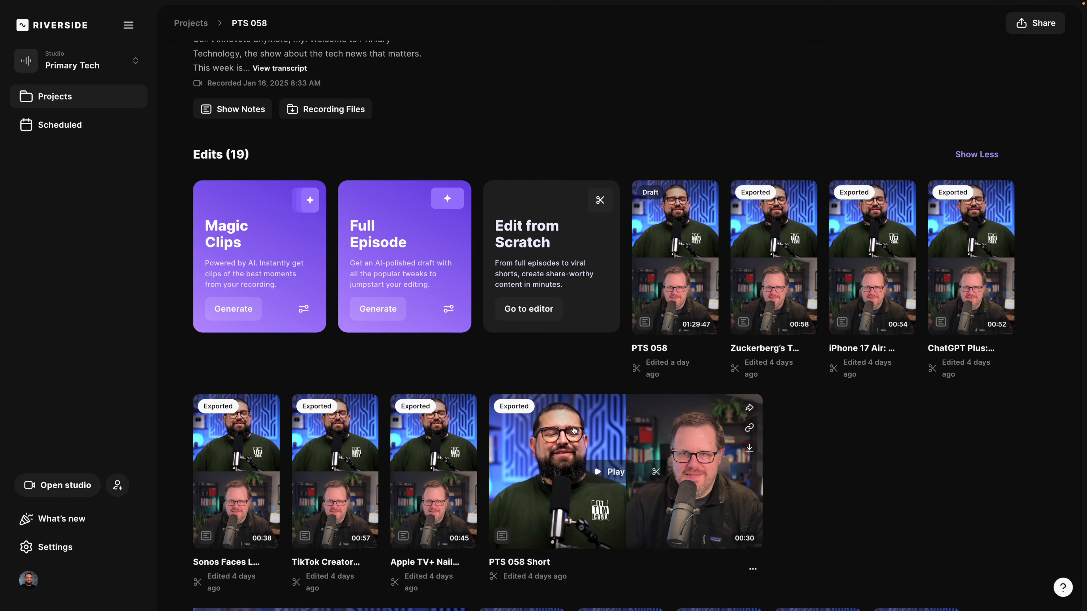
pyautogui.scroll(7, 547, 362)
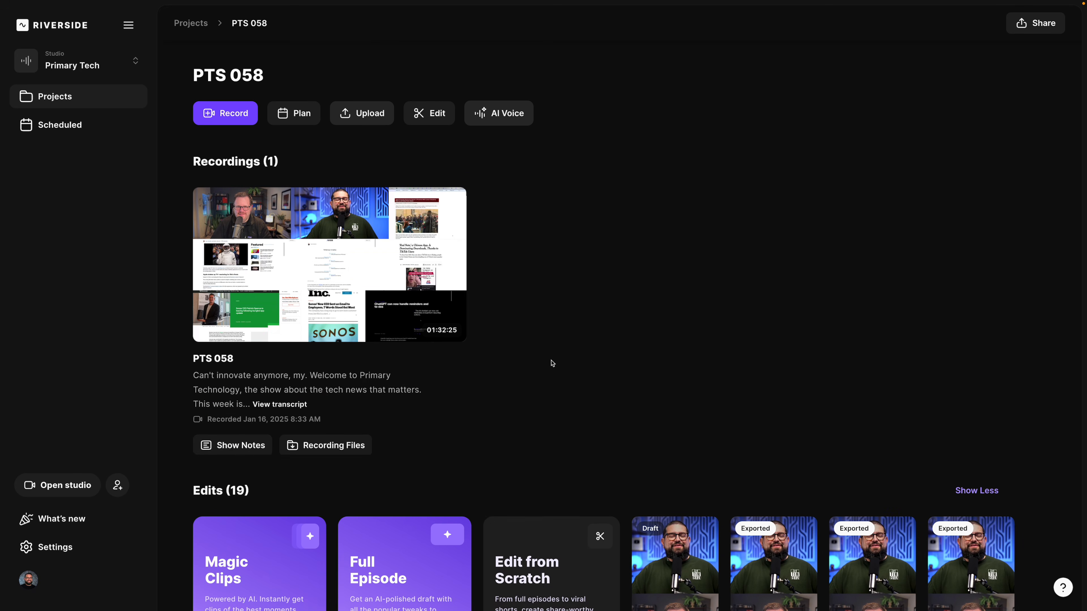
# - Open the PTS 058 recording's show notes, expand them in full, and review the keywords, summary, takeaways, sound bites and chapters
pyautogui.click(240, 449)
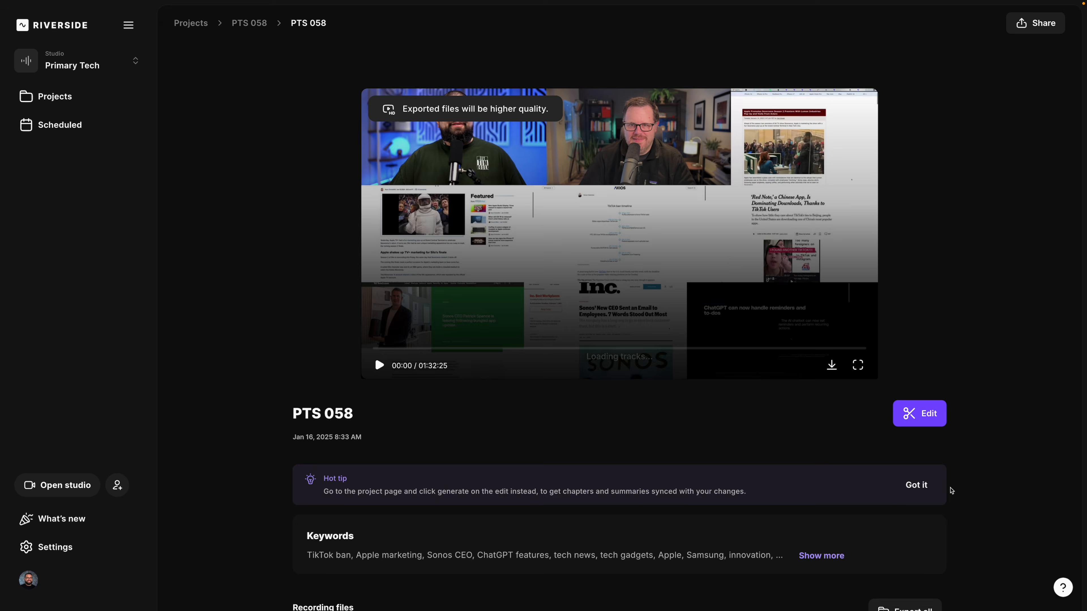
pyautogui.scroll(-10, 459, 425)
pyautogui.click(836, 81)
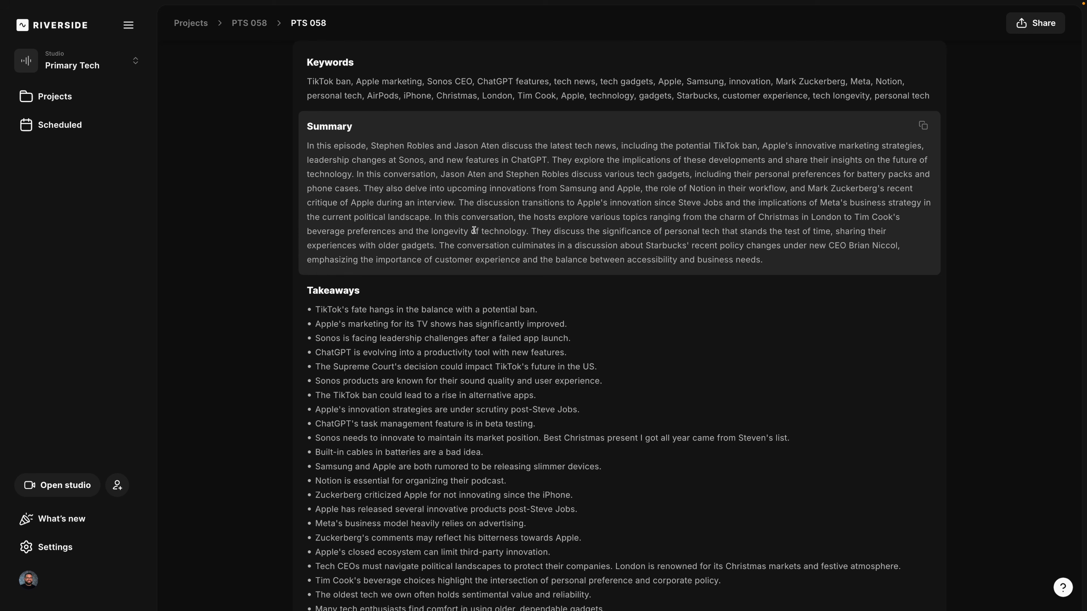
pyautogui.scroll(-15, 474, 230)
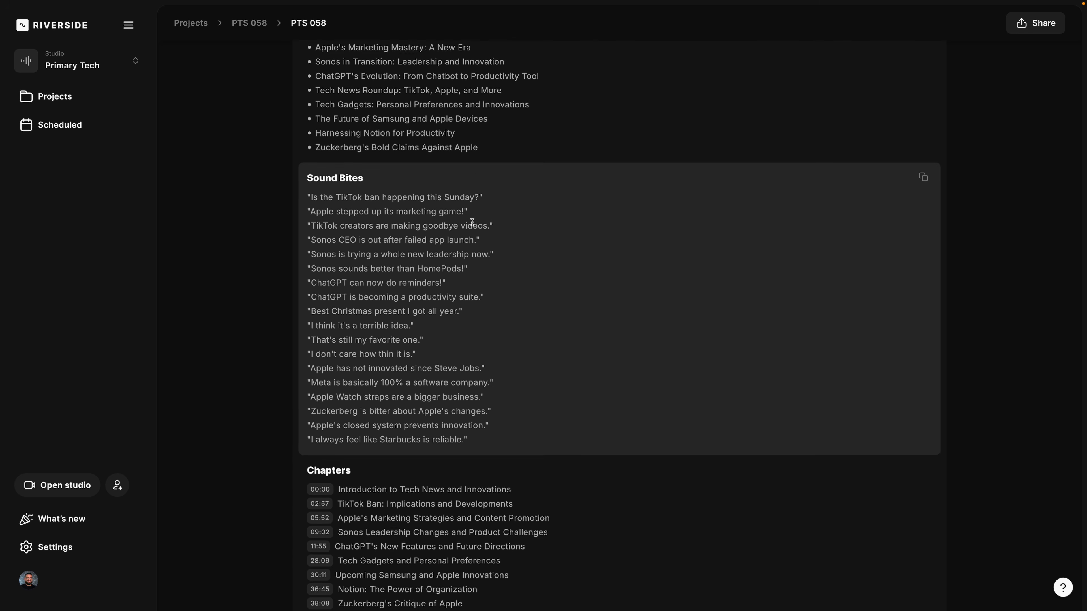
pyautogui.scroll(-6, 472, 221)
pyautogui.moveTo(340, 248); pyautogui.dragTo(558, 422)
pyautogui.click(558, 422)
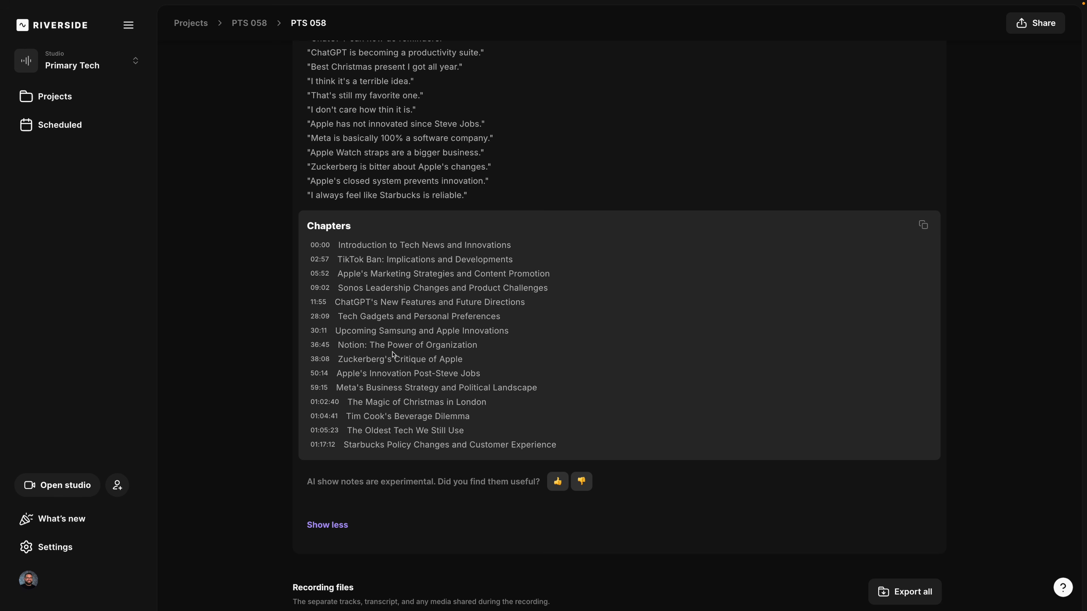
pyautogui.scroll(3, 392, 354)
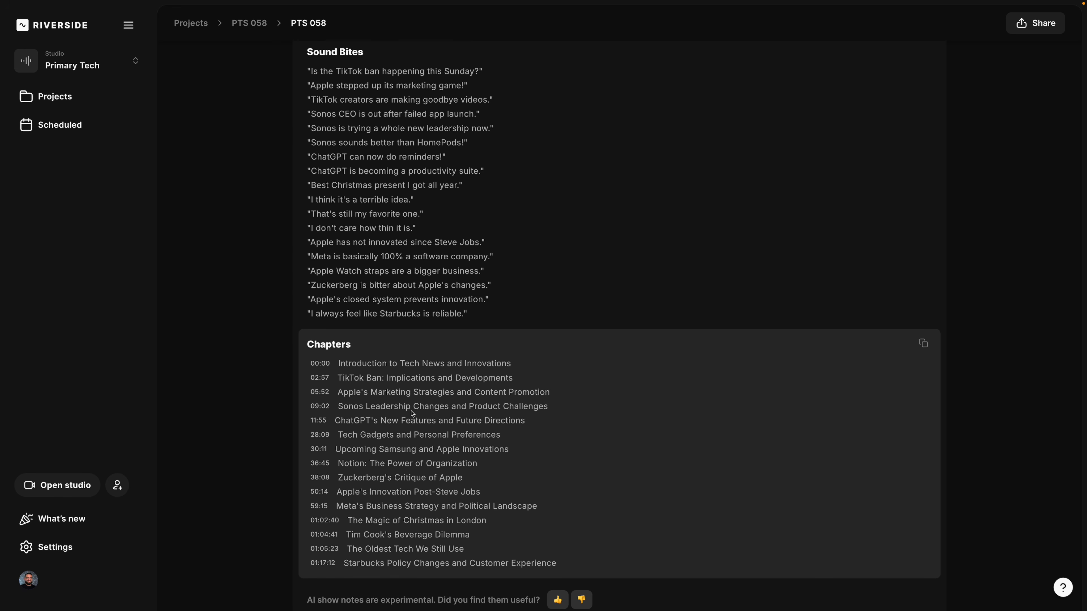
# - Check the high-quality download formats for the first individual participant's track and review the recording files through to the transcript
pyautogui.click(830, 230)
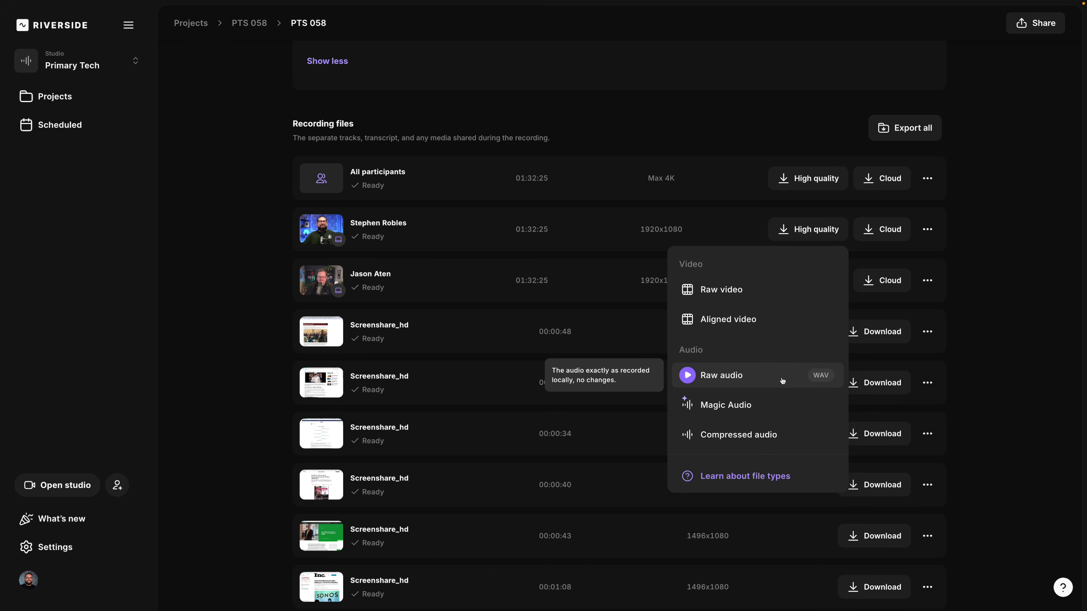
pyautogui.click(826, 230)
pyautogui.scroll(-1, 683, 280)
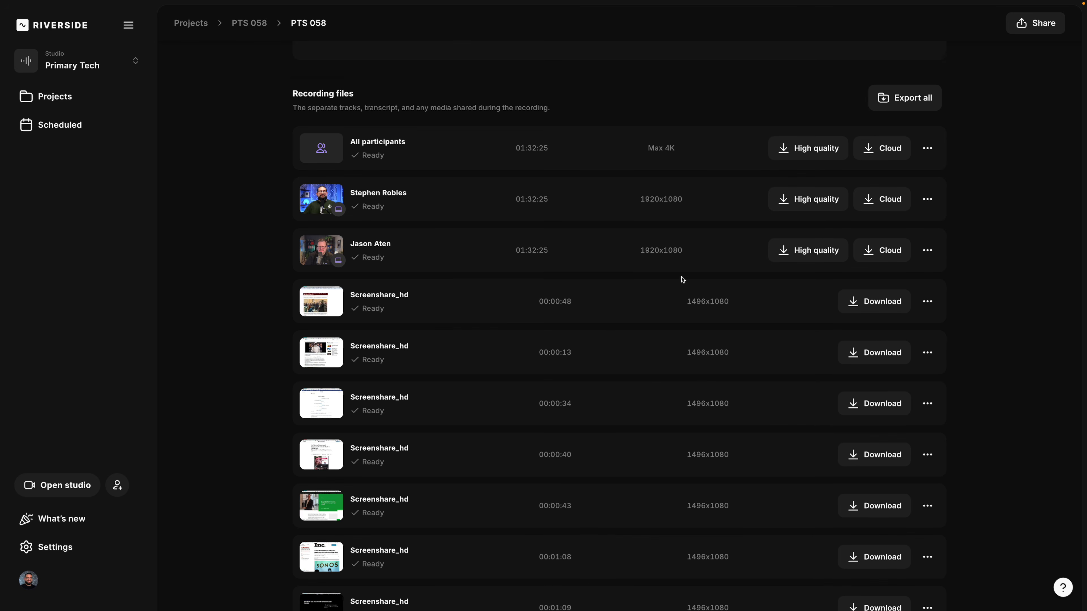
pyautogui.scroll(-14, 507, 276)
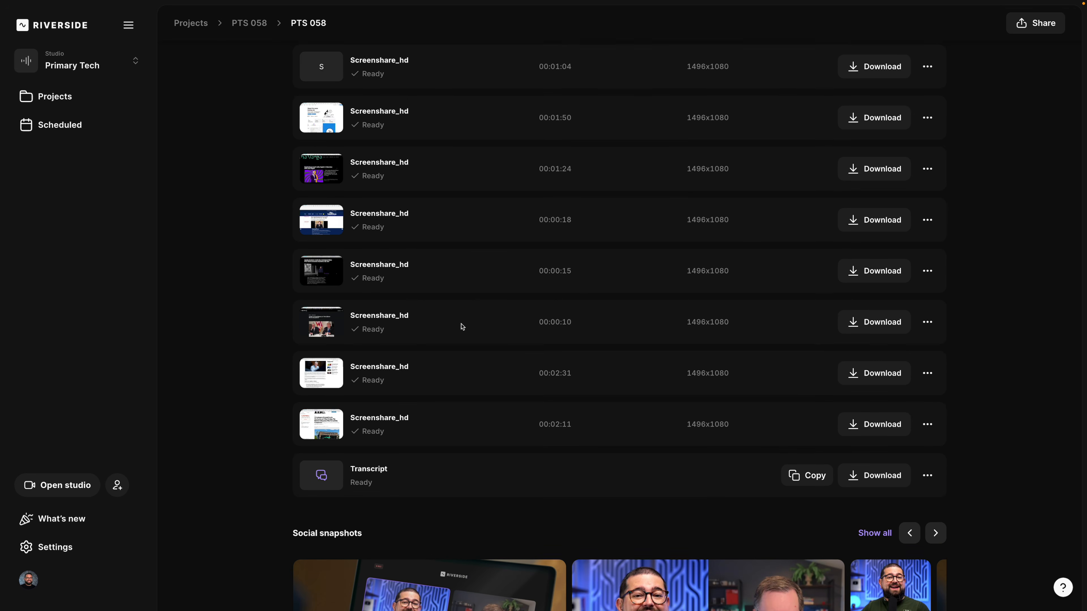
pyautogui.scroll(-3, 462, 300)
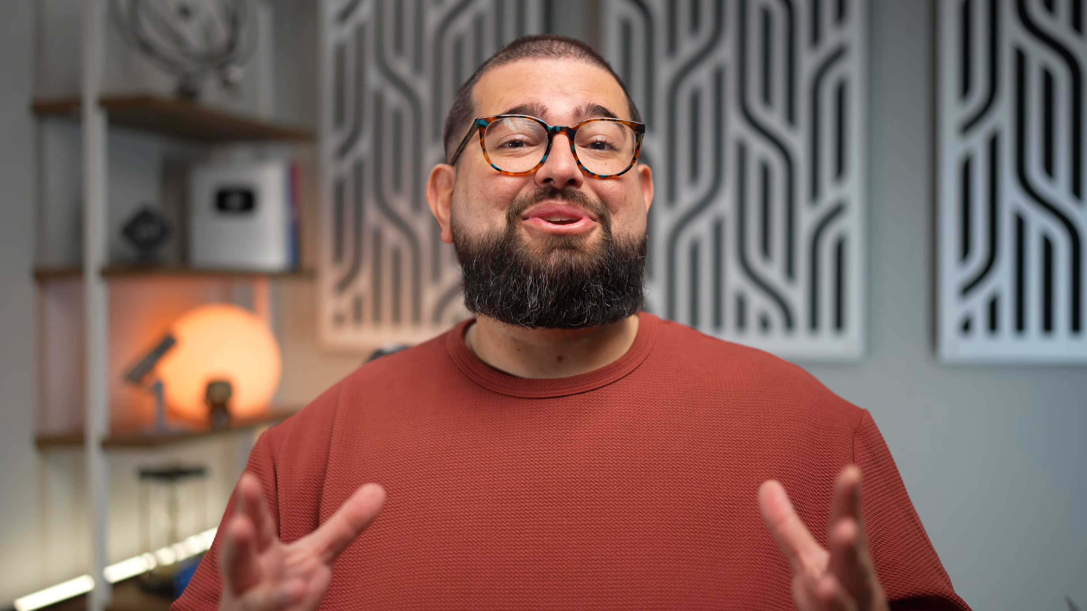